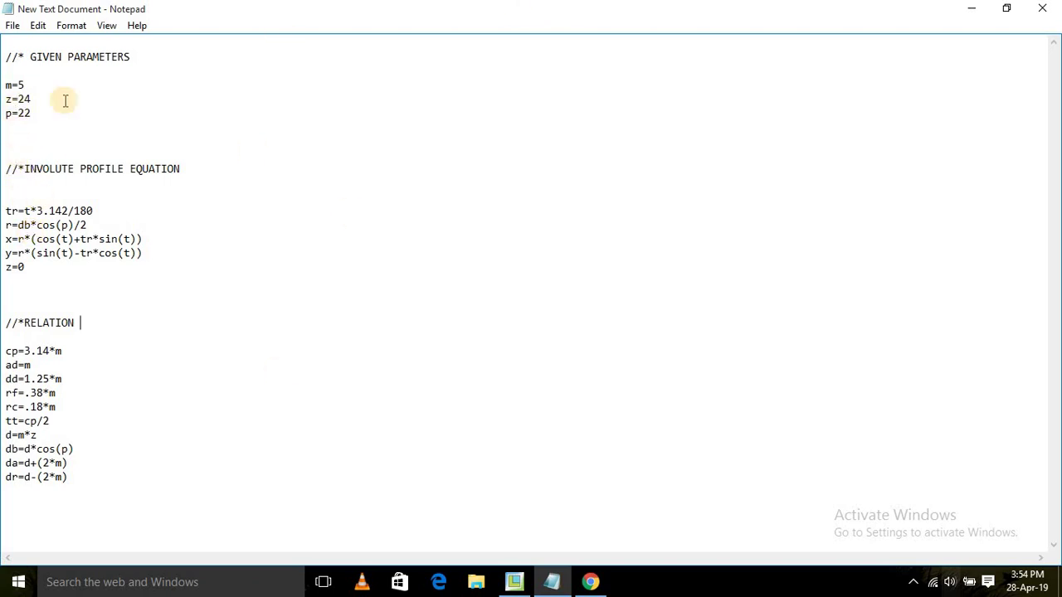
{"action": "left_click", "coordinate": [12, 86]}
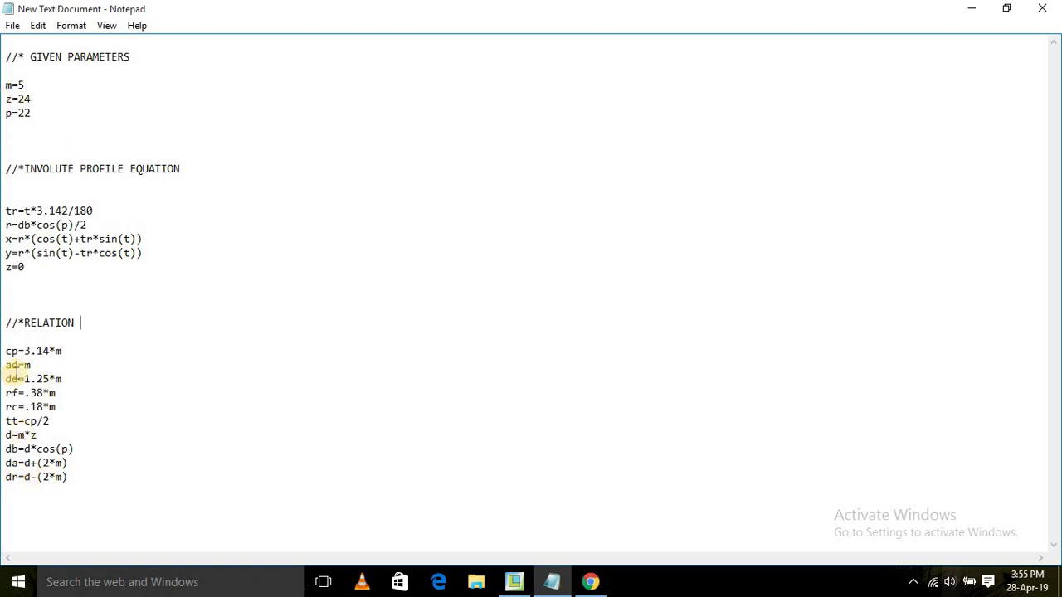
{"action": "left_click_drag", "start_coordinate": [31, 113], "coordinate": [64, 107]}
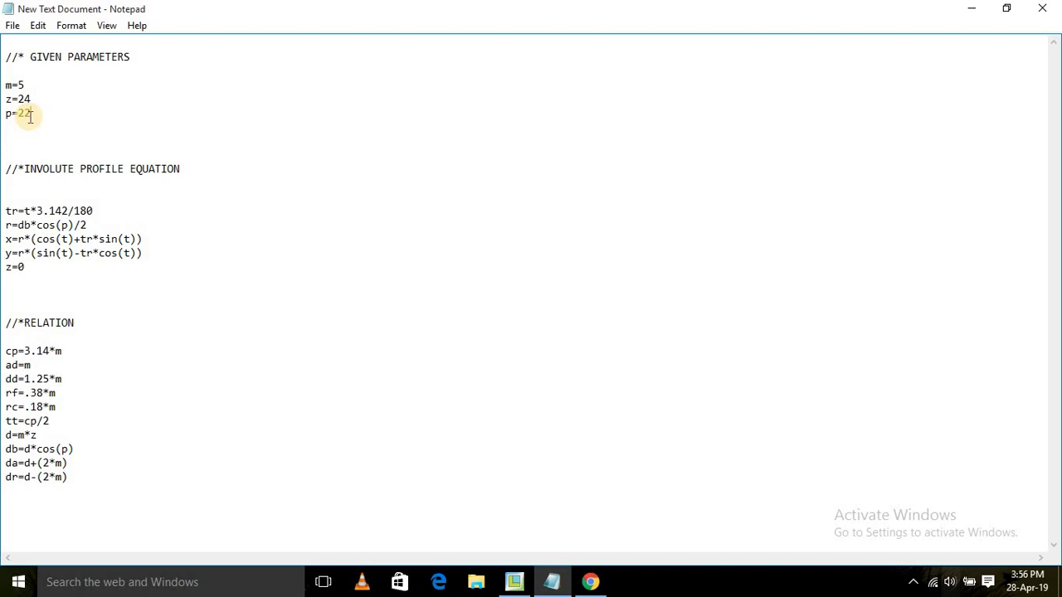
Switch to Creo Parametric and add three new real-number parameters to the GEAR_MODELING part.
{"action": "left_click", "coordinate": [509, 581]}
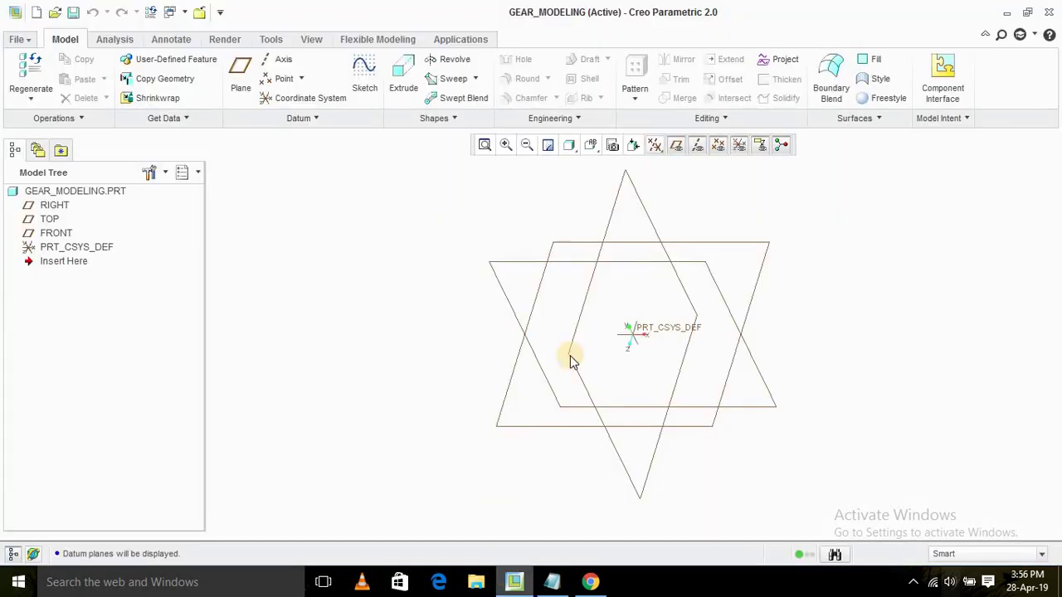
{"action": "left_click", "coordinate": [270, 39]}
{"action": "left_click", "coordinate": [434, 60]}
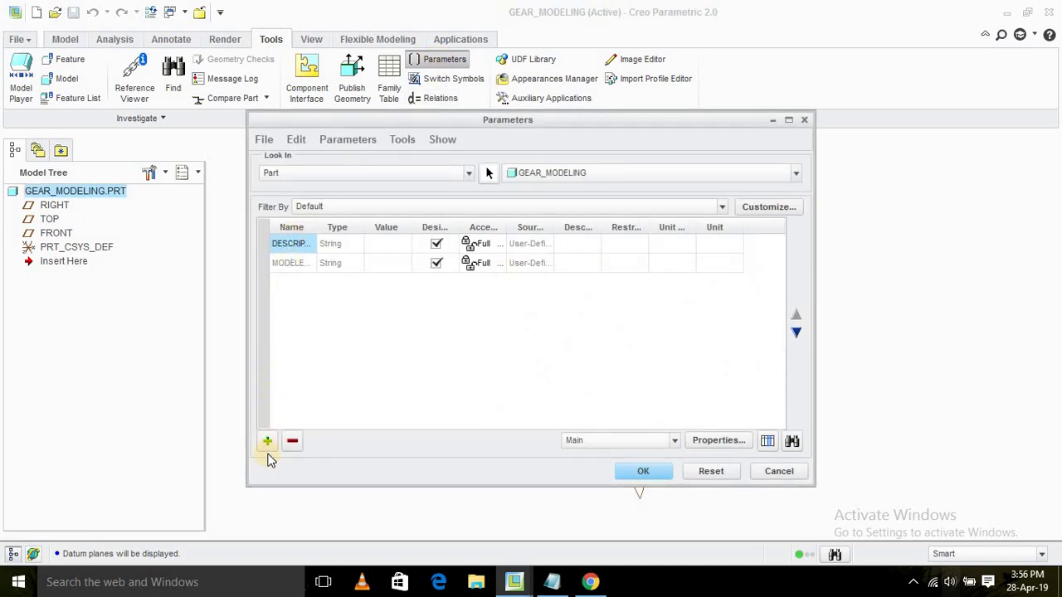
{"action": "left_click", "coordinate": [267, 440]}
{"action": "left_click", "coordinate": [267, 443]}
{"action": "left_click", "coordinate": [267, 442]}
Rename the three new parameters m, z and p, dismissing the antivirus notification.
{"action": "left_click", "coordinate": [301, 282]}
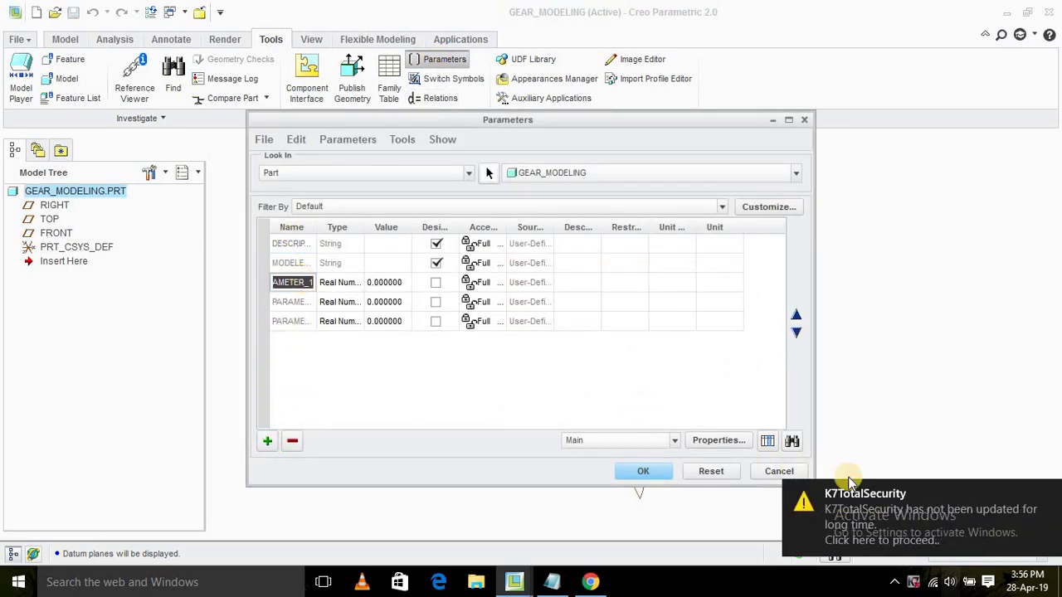
{"action": "left_click", "coordinate": [1042, 493]}
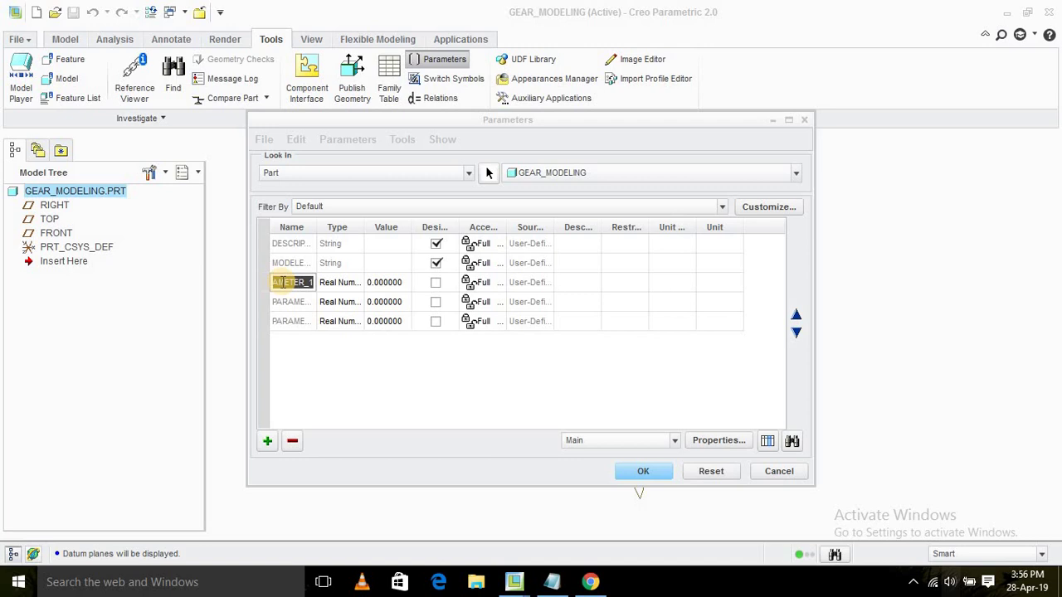
{"action": "left_click", "coordinate": [287, 283]}
{"action": "double_click", "coordinate": [287, 283]}
{"action": "type", "text": "m"}
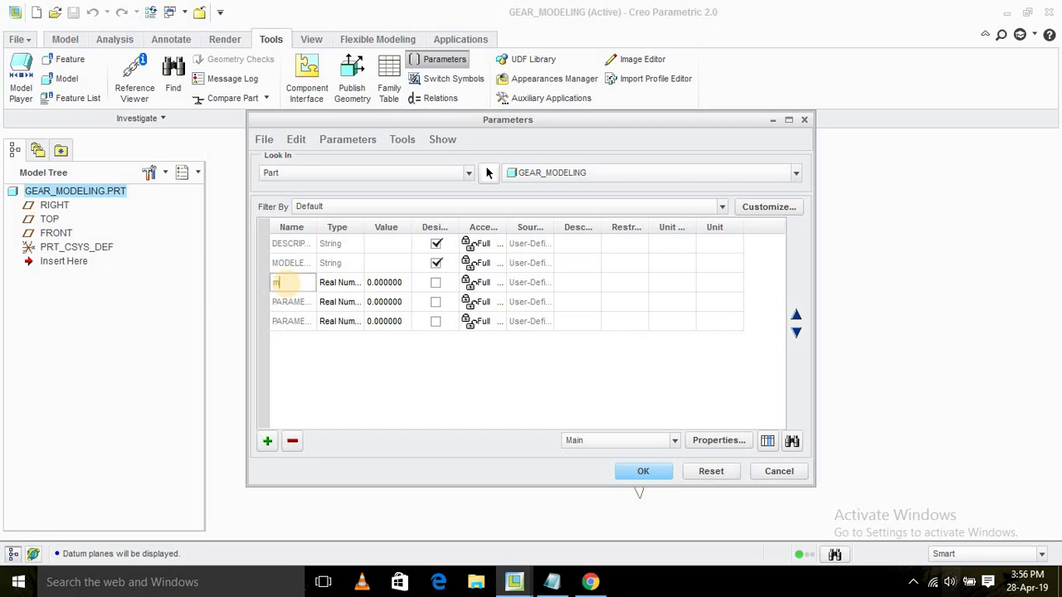
{"action": "left_click", "coordinate": [289, 302]}
{"action": "double_click", "coordinate": [292, 300]}
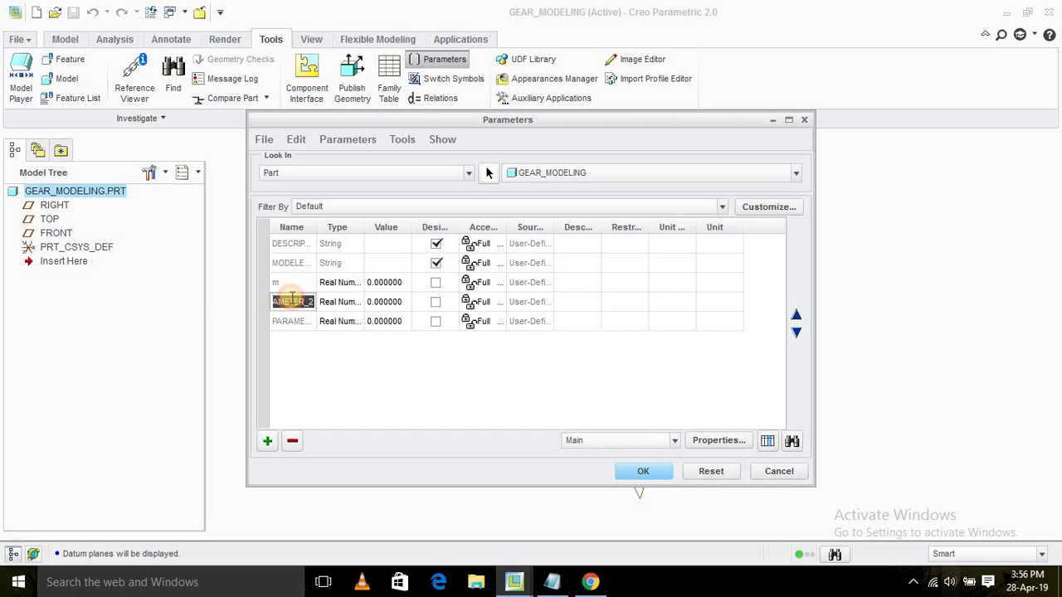
{"action": "type", "text": "z"}
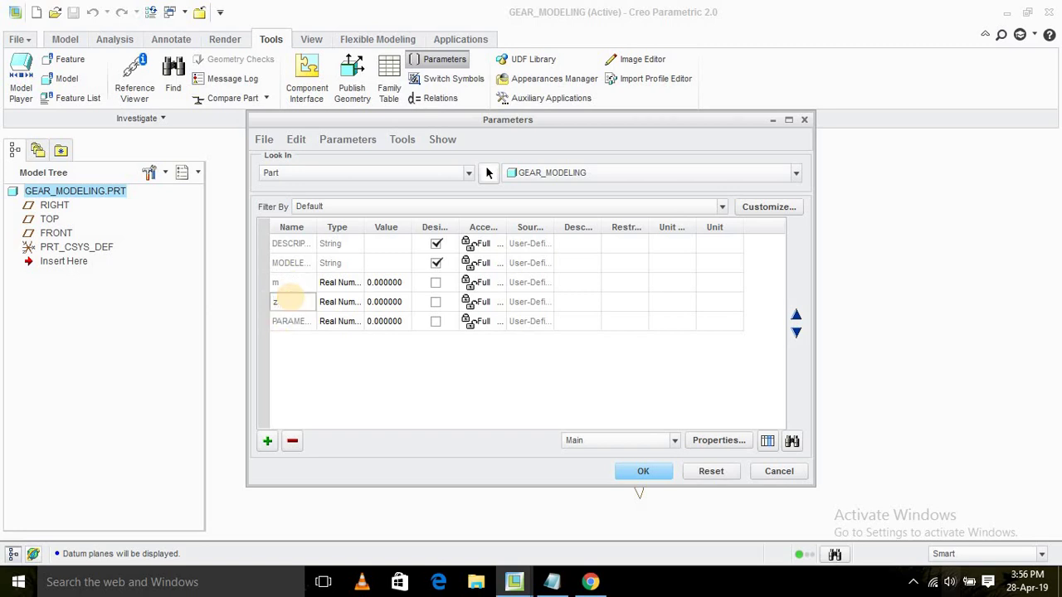
{"action": "left_click", "coordinate": [289, 322]}
{"action": "double_click", "coordinate": [290, 321]}
{"action": "type", "text": "p"}
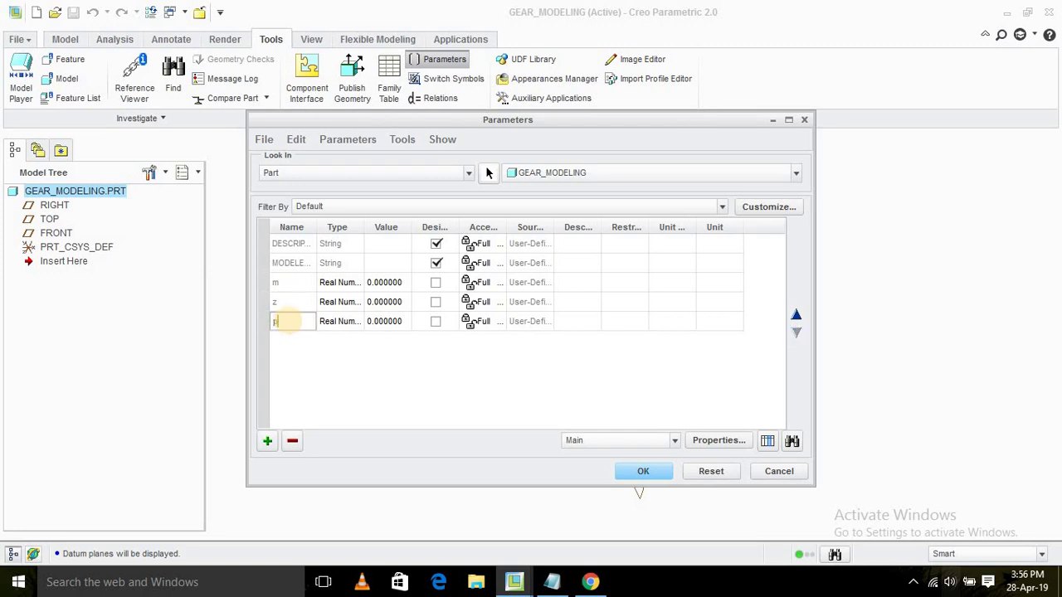
Set parameter m to 5, z to 24 and p to 22, and accept the parameter changes.
{"action": "left_click", "coordinate": [397, 284]}
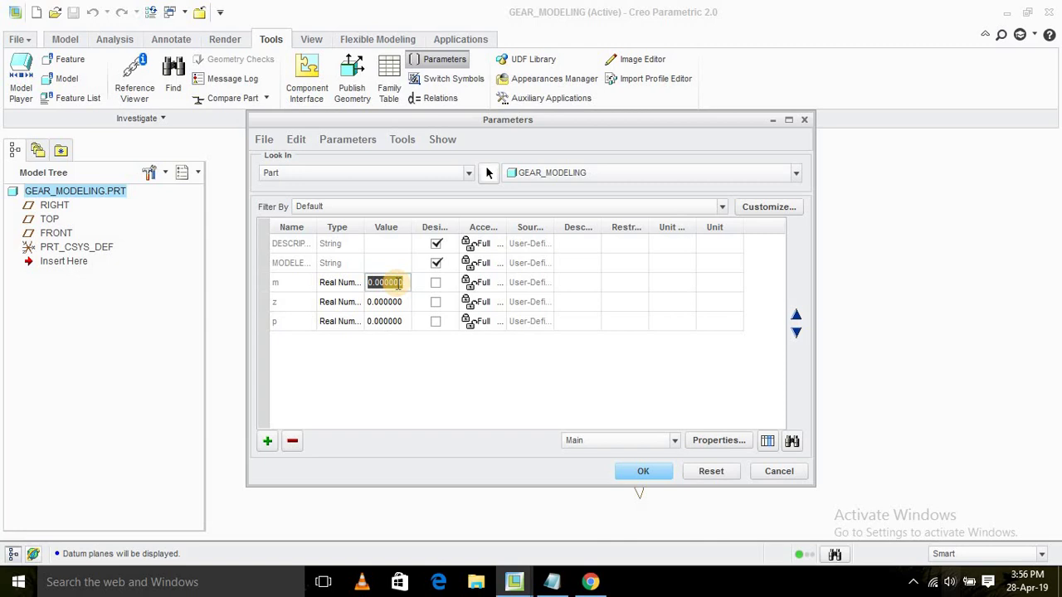
{"action": "type", "text": "5"}
{"action": "left_click", "coordinate": [396, 300]}
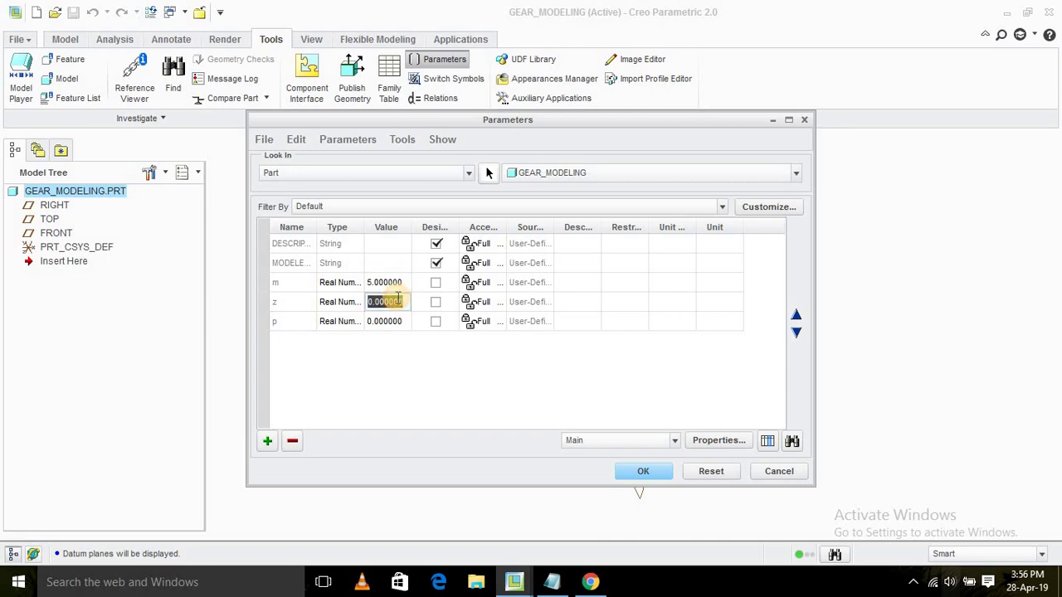
{"action": "type", "text": "24"}
{"action": "left_click", "coordinate": [395, 321]}
{"action": "type", "text": "22"}
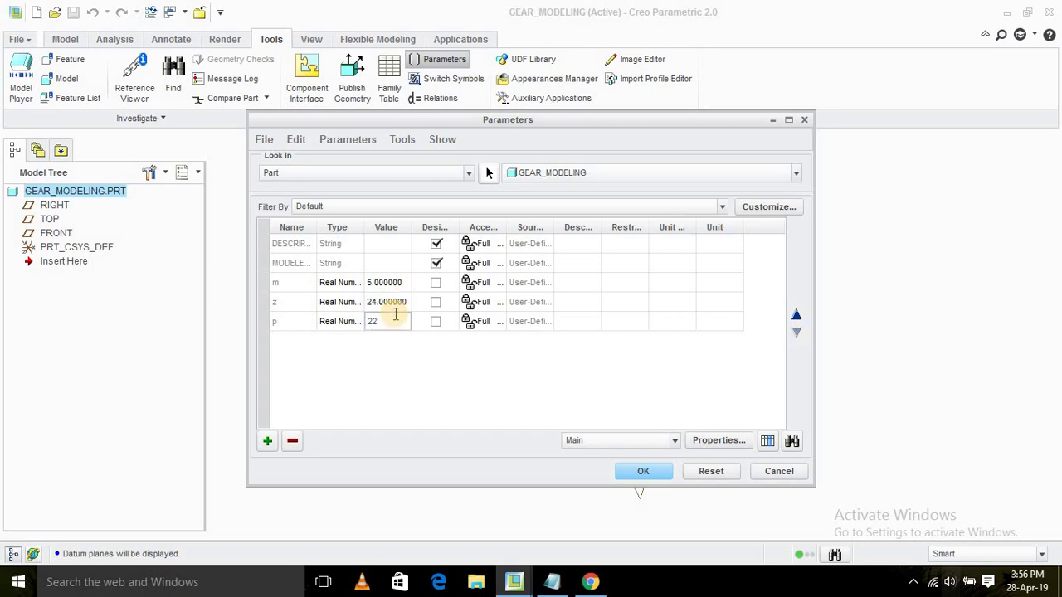
{"action": "left_click", "coordinate": [632, 471]}
Copy the equations from cp=3.14*m through dr=d-(2*m) in the Notepad document into the Creo part's relations.
{"action": "left_click", "coordinate": [431, 99]}
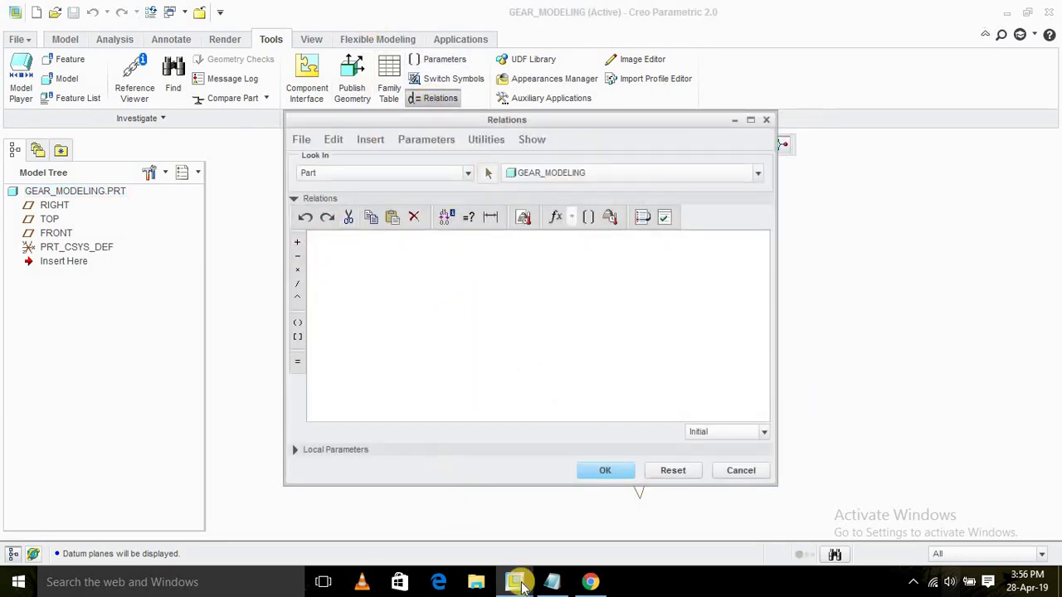
{"action": "left_click", "coordinate": [552, 582]}
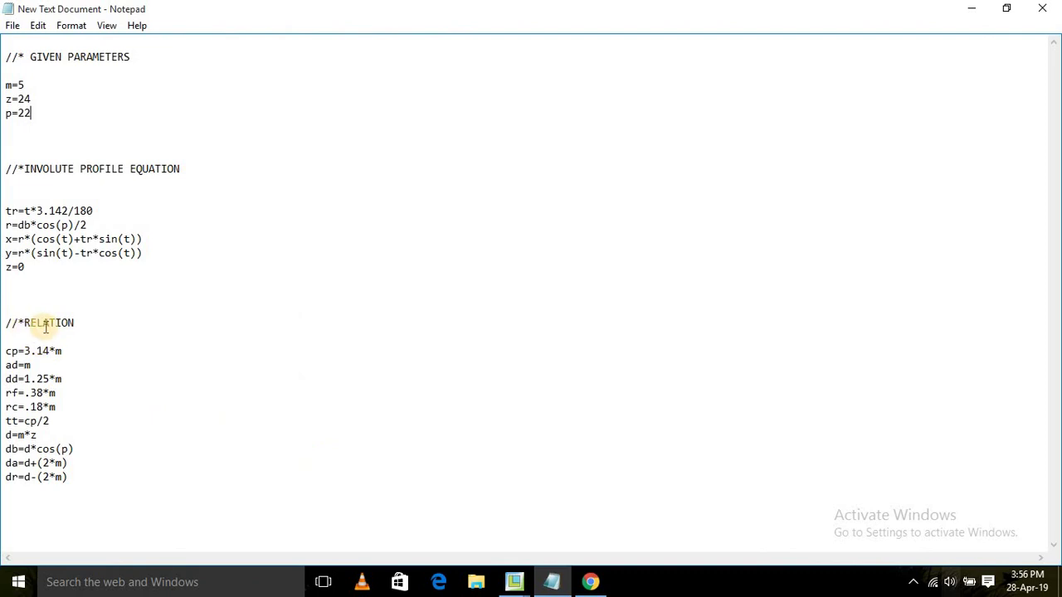
{"action": "left_click_drag", "start_coordinate": [68, 477], "coordinate": [3, 353]}
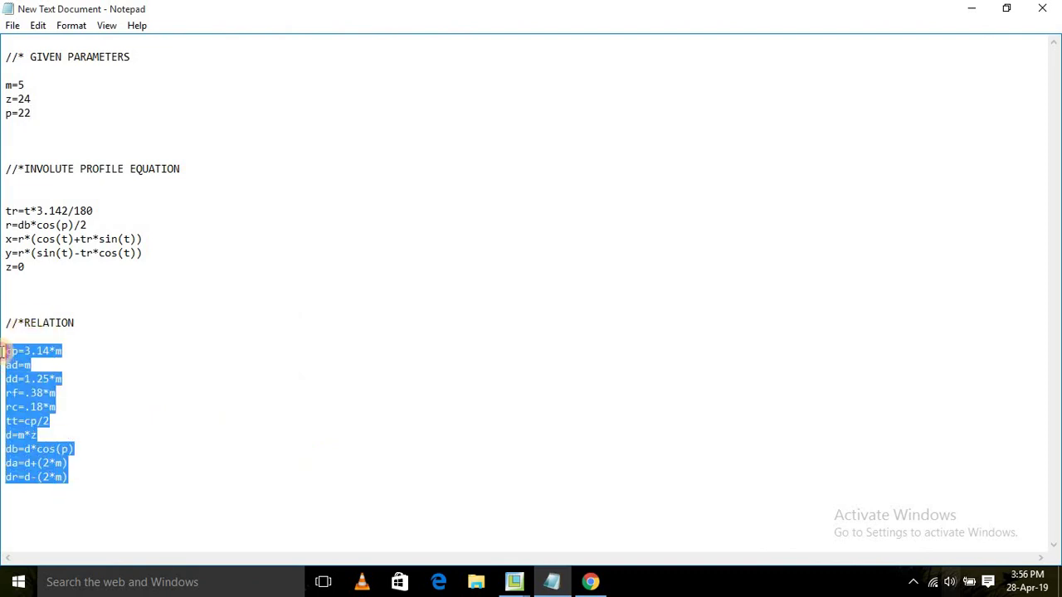
{"action": "right_click", "coordinate": [83, 367]}
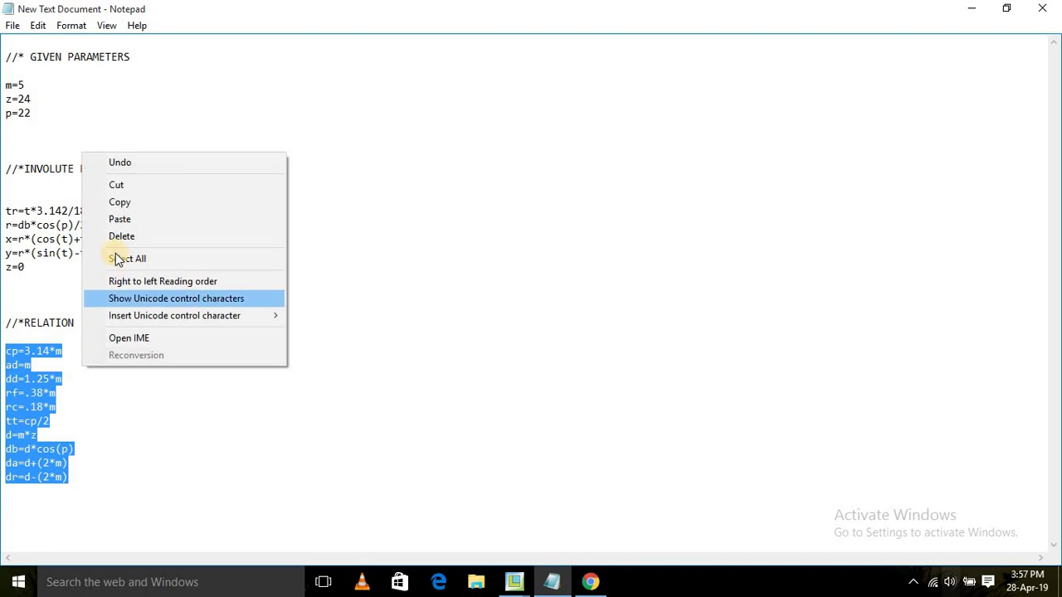
{"action": "left_click", "coordinate": [139, 204]}
{"action": "mouse_move", "coordinate": [552, 583]}
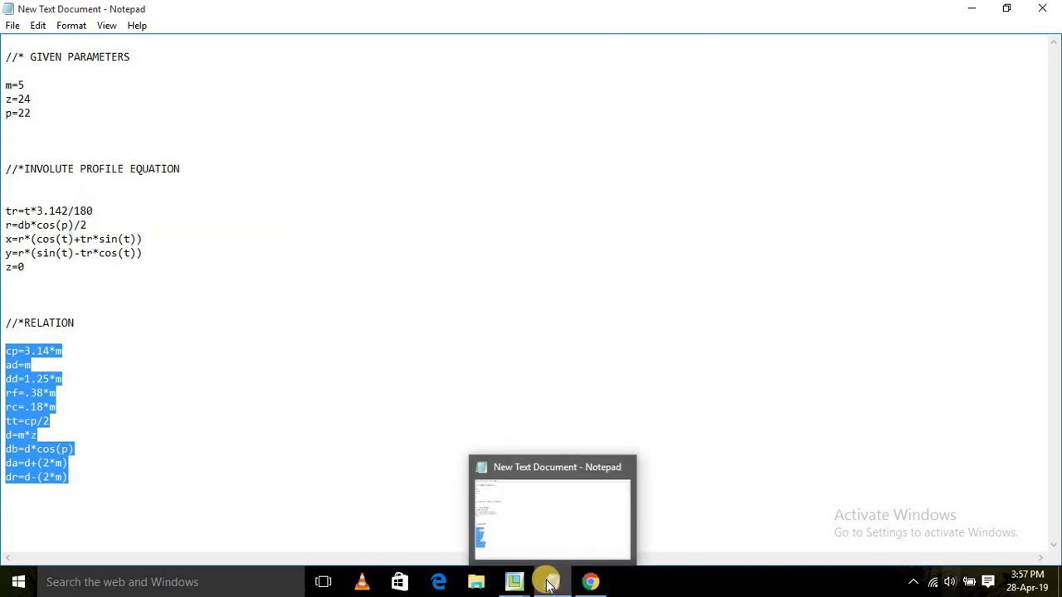
{"action": "mouse_move", "coordinate": [514, 580]}
{"action": "left_click", "coordinate": [566, 522]}
{"action": "right_click", "coordinate": [499, 287]}
{"action": "left_click", "coordinate": [535, 301]}
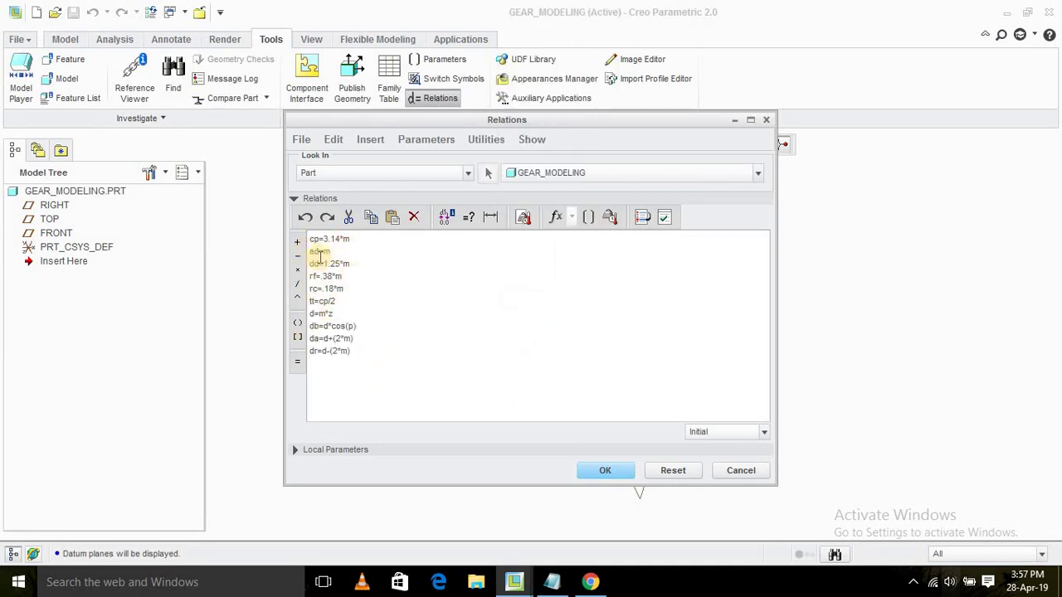
Verify the part's relations and accept them.
{"action": "left_click", "coordinate": [668, 220]}
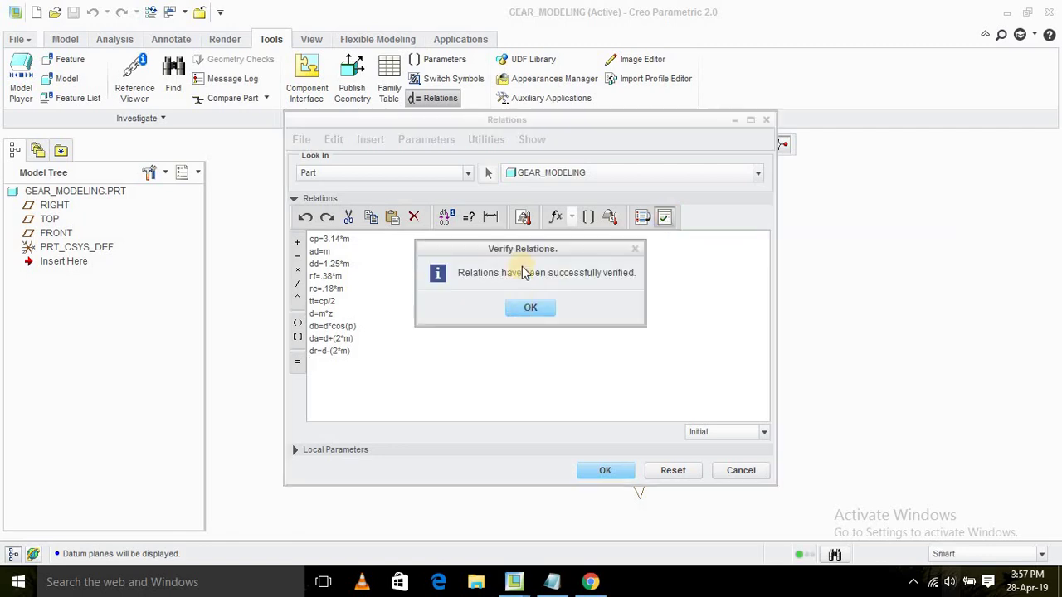
{"action": "left_click", "coordinate": [535, 309]}
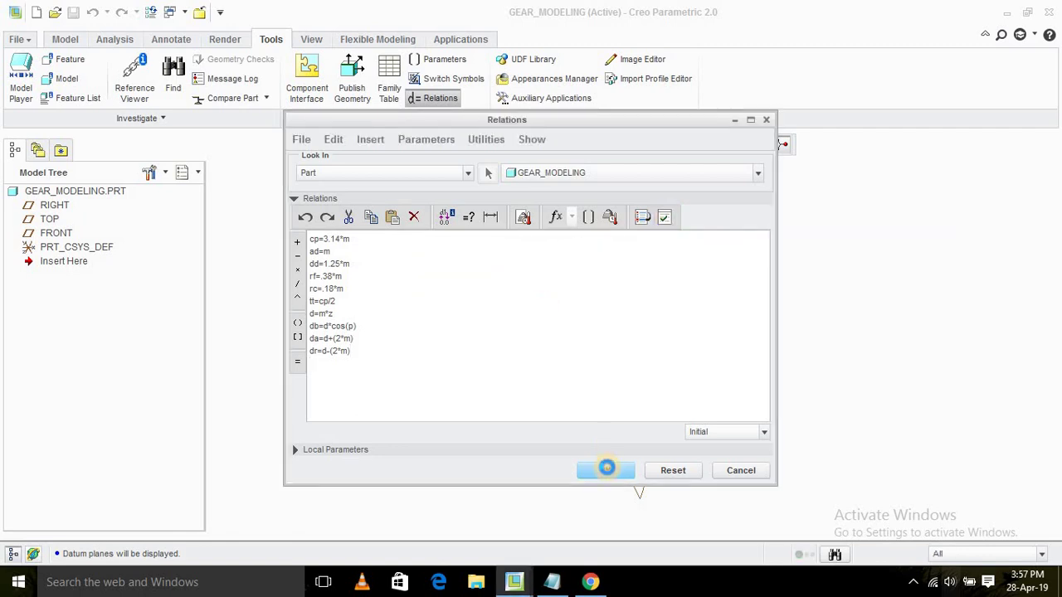
{"action": "left_click", "coordinate": [604, 470]}
Start a sketch on the FRONT plane and orient the view parallel to the sketch.
{"action": "left_click", "coordinate": [50, 235]}
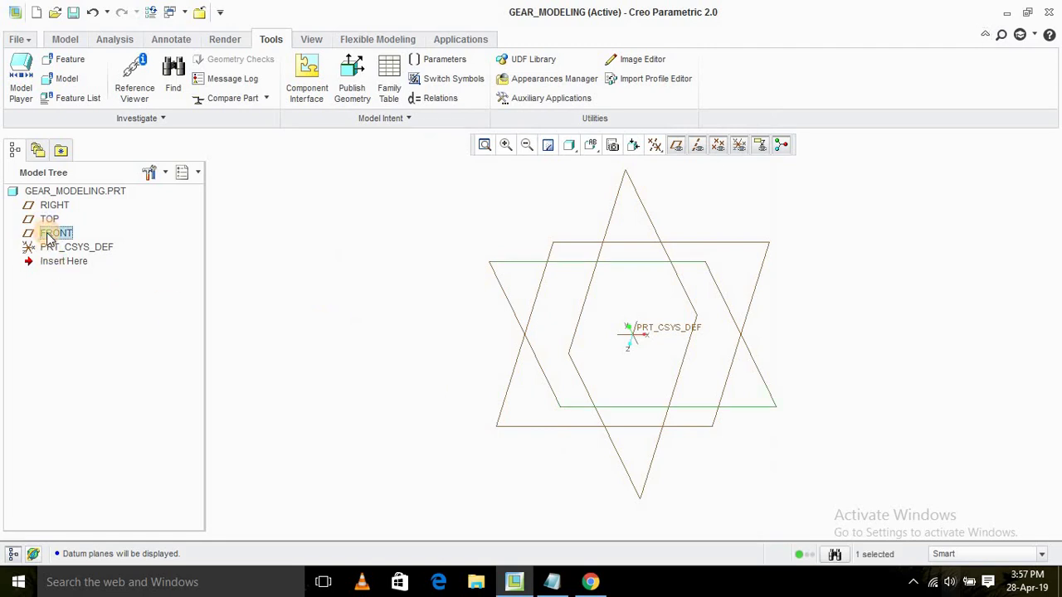
{"action": "left_click", "coordinate": [65, 39]}
{"action": "left_click", "coordinate": [376, 88]}
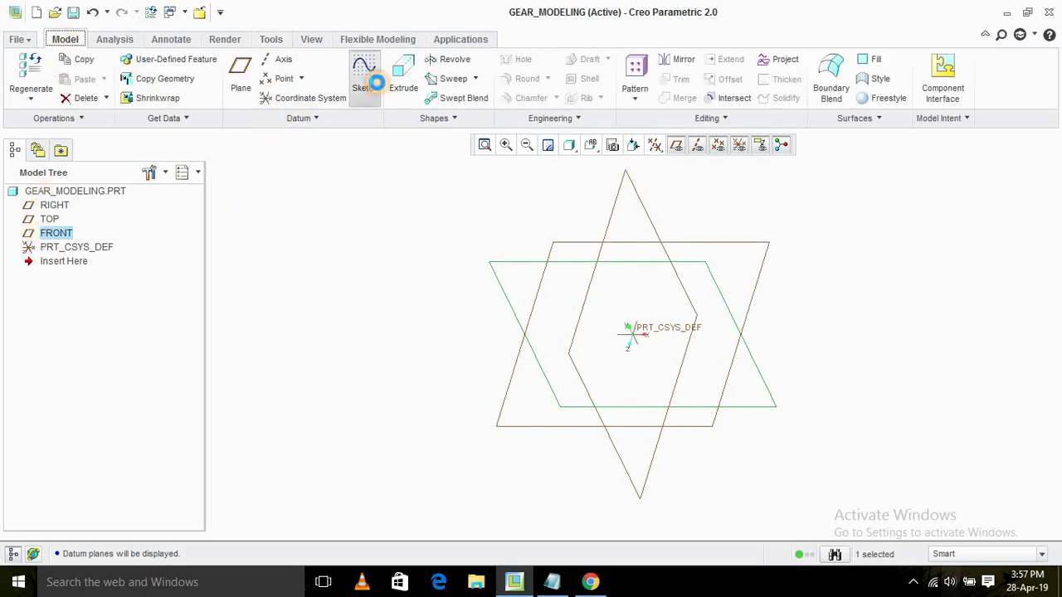
{"action": "left_click", "coordinate": [742, 151]}
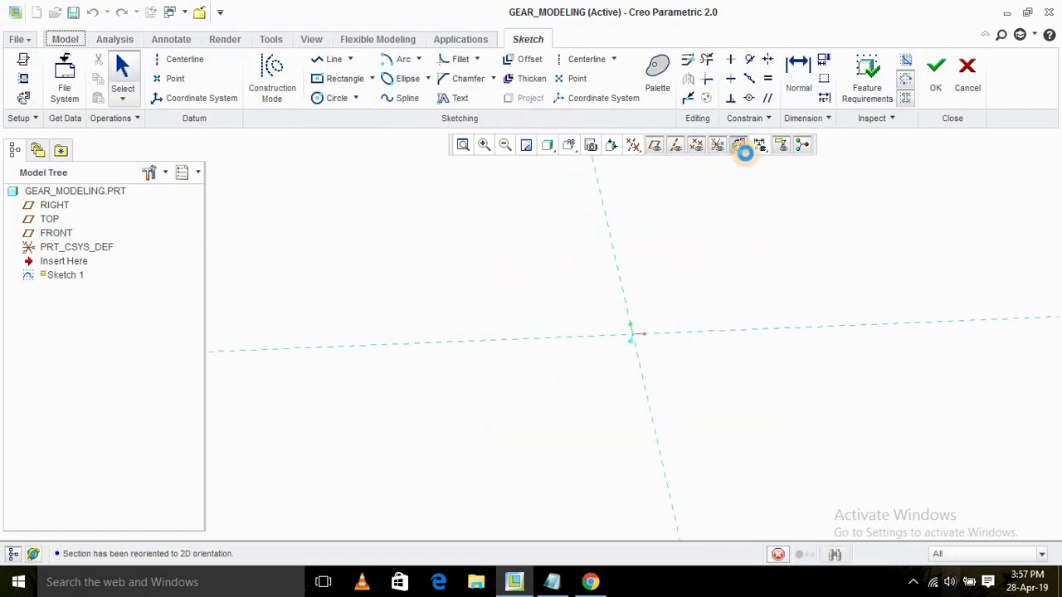
Sketch a circle centred on the origin and set its diameter to da, adding it as a relation.
{"action": "left_click", "coordinate": [337, 98]}
{"action": "left_click", "coordinate": [632, 335]}
{"action": "left_click", "coordinate": [702, 405]}
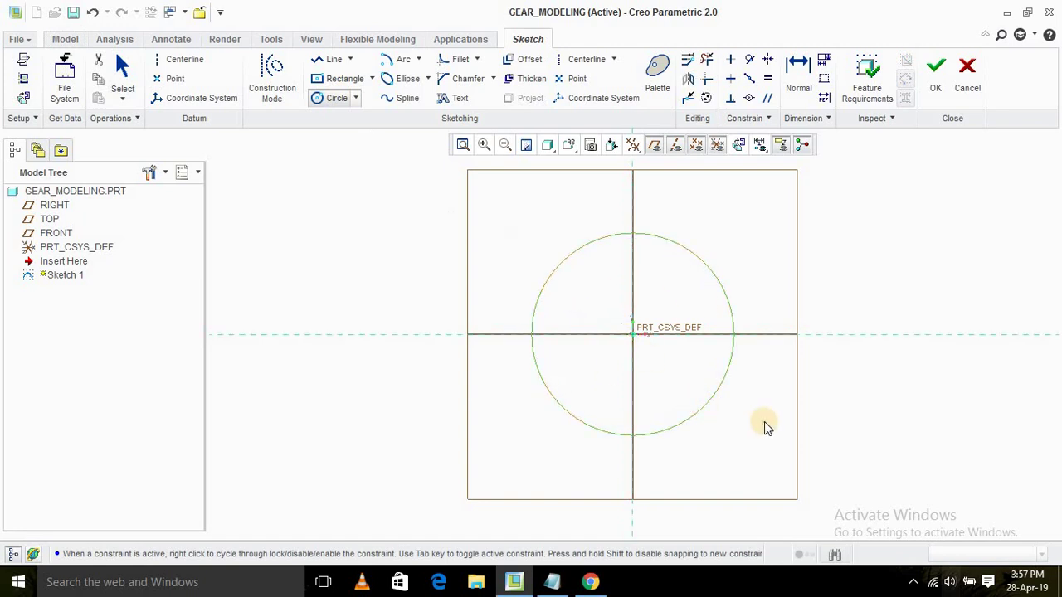
{"action": "middle_click", "coordinate": [764, 422]}
{"action": "double_click", "coordinate": [513, 237]}
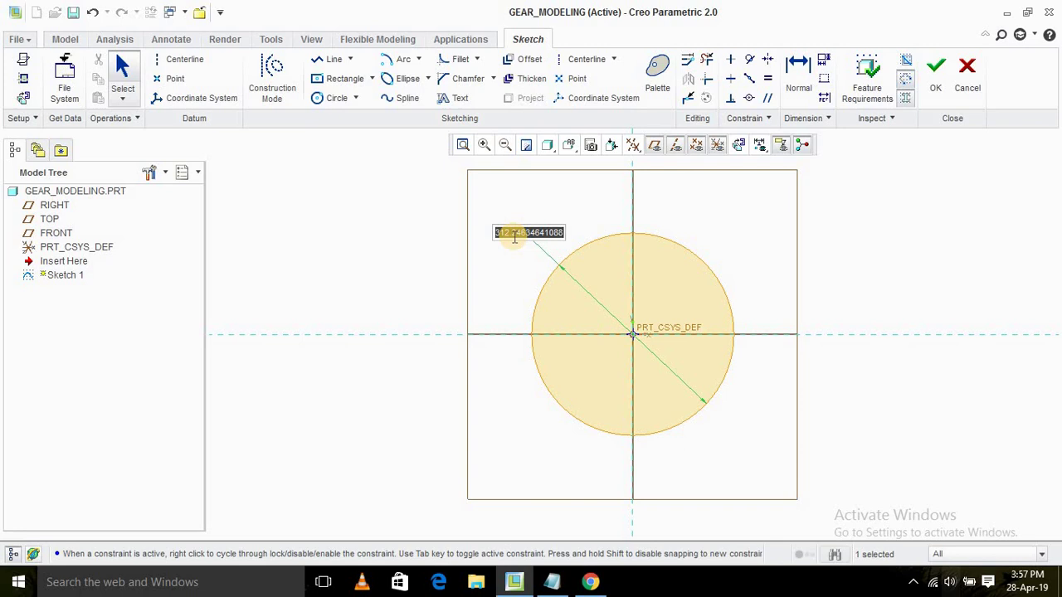
{"action": "type", "text": "da"}
{"action": "key", "text": "Return"}
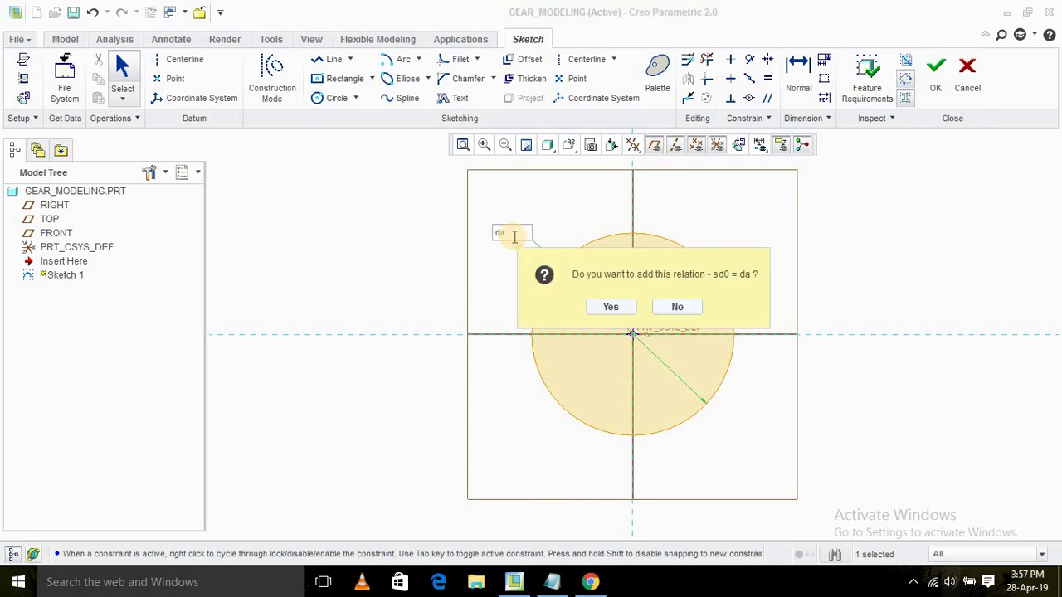
{"action": "key", "text": "Return"}
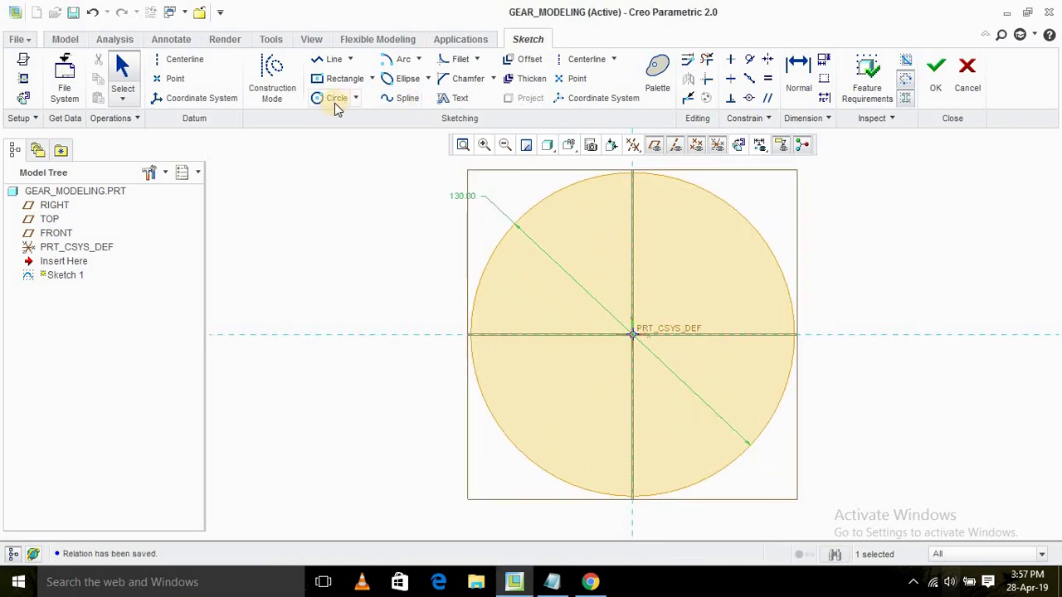
Sketch a second circle centred on the origin and set its diameter to d, adding it as a relation.
{"action": "left_click", "coordinate": [335, 99]}
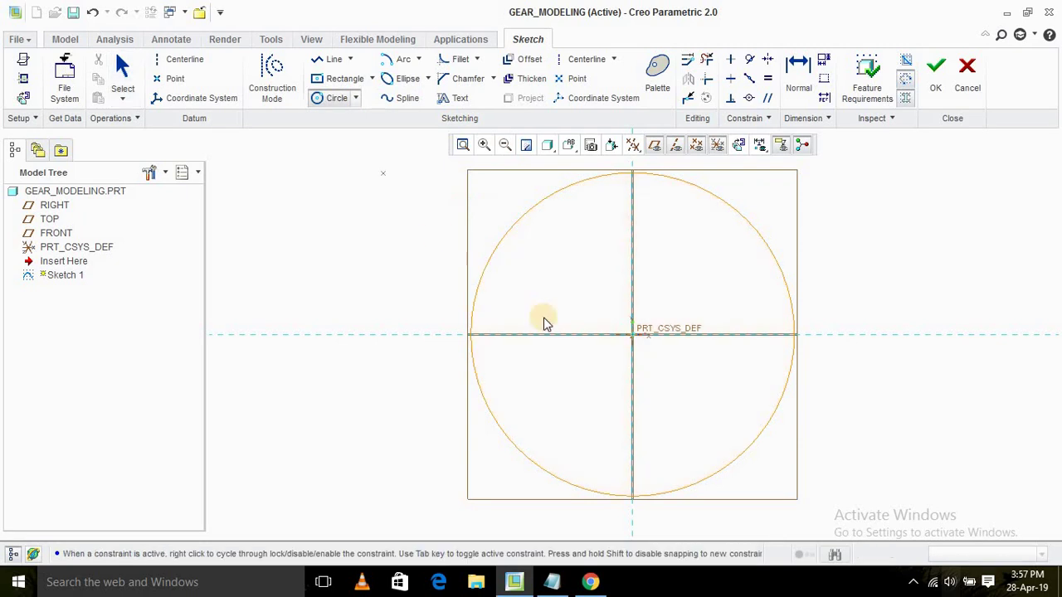
{"action": "scroll", "coordinate": [641, 349], "scroll_direction": "up", "scroll_amount": 4}
{"action": "middle_click", "coordinate": [643, 344]}
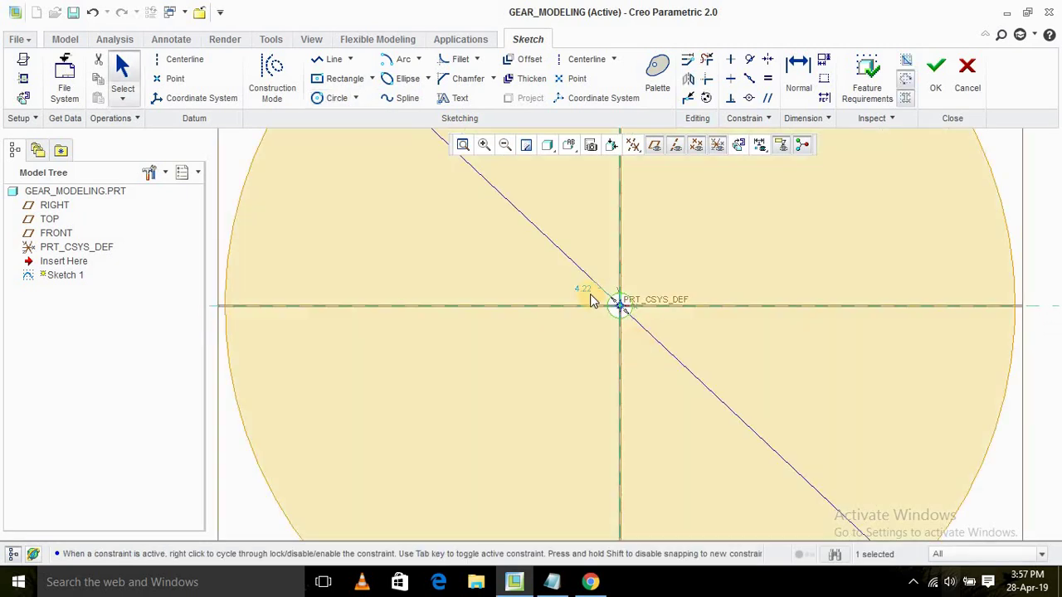
{"action": "double_click", "coordinate": [585, 290]}
{"action": "type", "text": "d"}
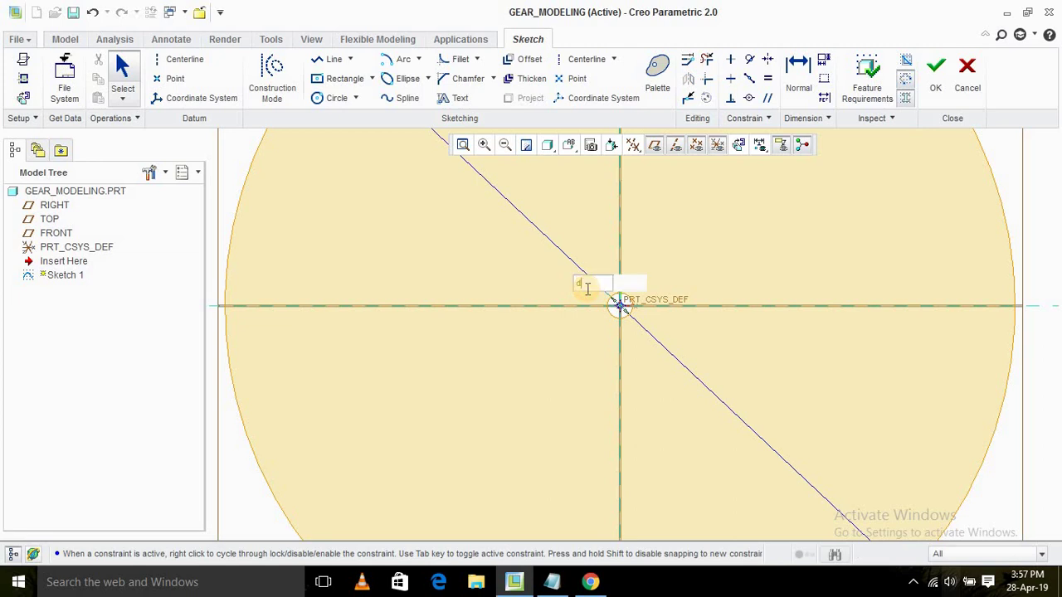
{"action": "key", "text": "Return"}
{"action": "key", "text": "Return"}
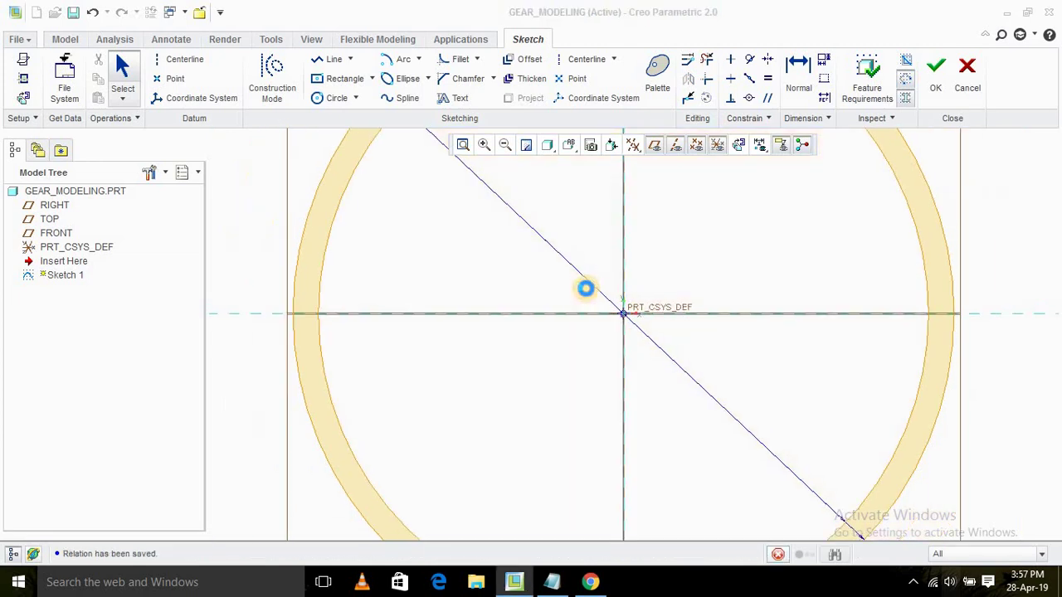
Sketch two more concentric circles of different sizes about the origin, inside the existing circles.
{"action": "left_click", "coordinate": [321, 98]}
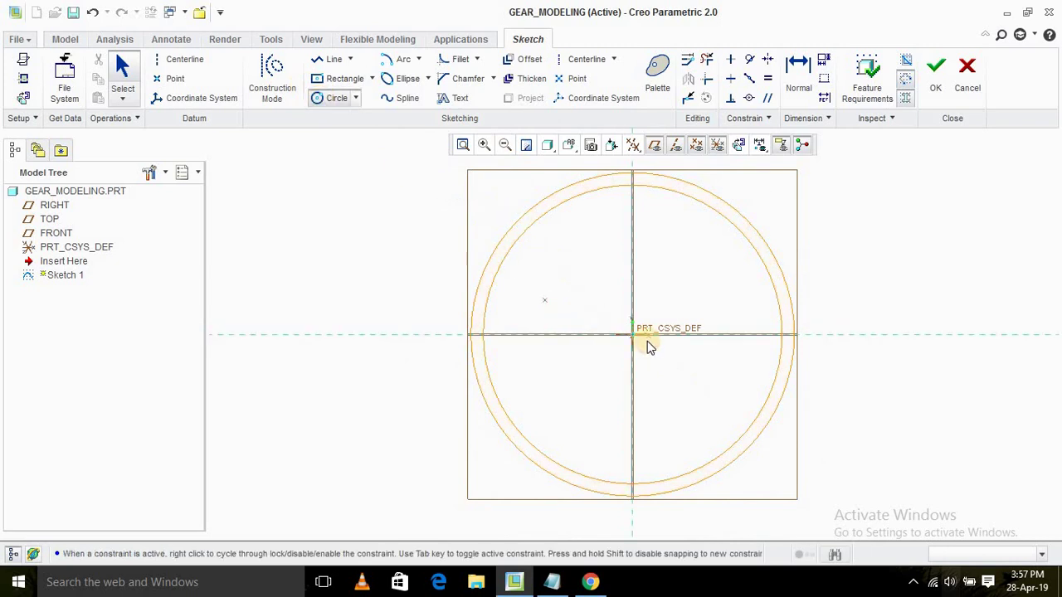
{"action": "left_click", "coordinate": [632, 335]}
{"action": "left_click", "coordinate": [671, 365]}
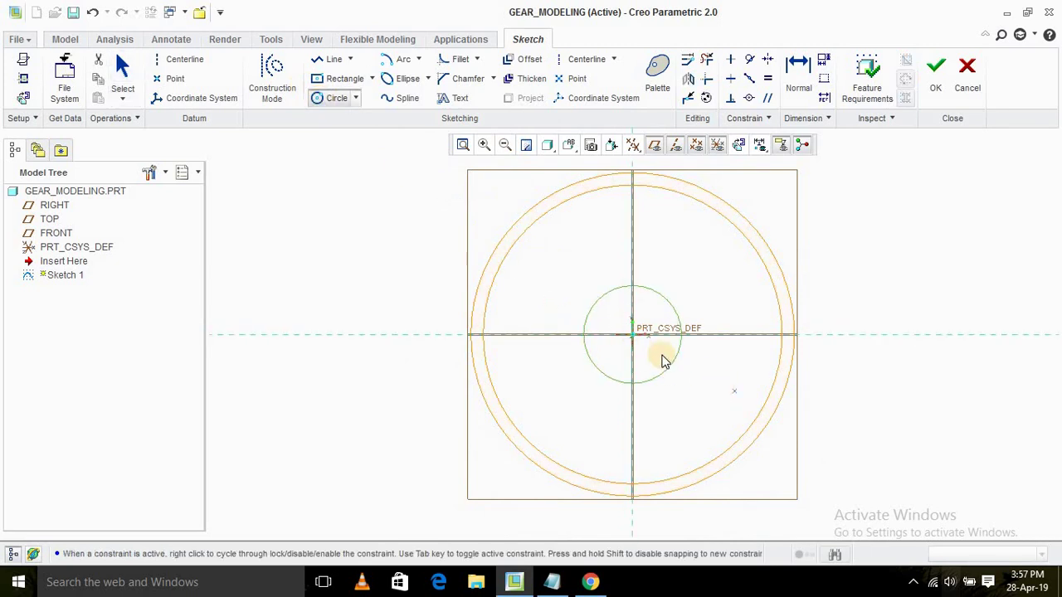
{"action": "left_click", "coordinate": [632, 334]}
{"action": "left_click", "coordinate": [671, 392]}
{"action": "middle_click", "coordinate": [718, 409]}
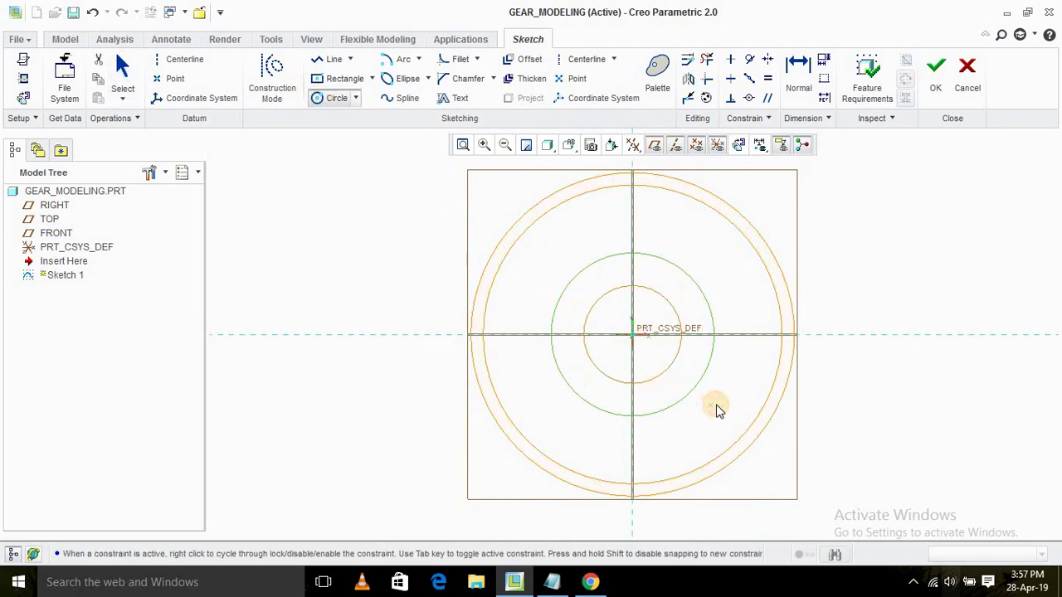
Set the diameter of the larger undimensioned inner circle to db, adding it as a relation.
{"action": "double_click", "coordinate": [529, 262]}
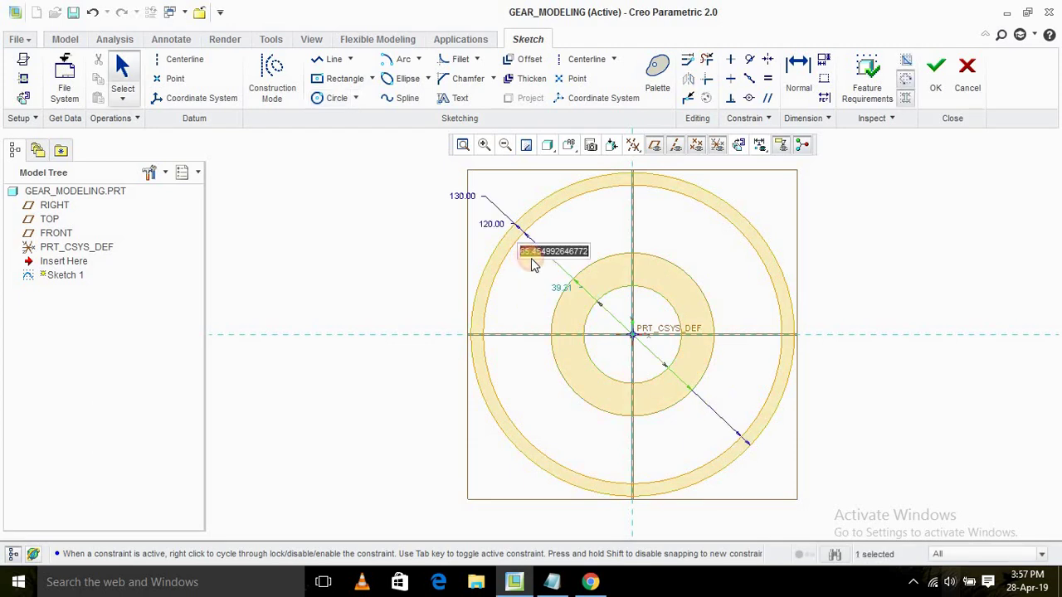
{"action": "type", "text": "db"}
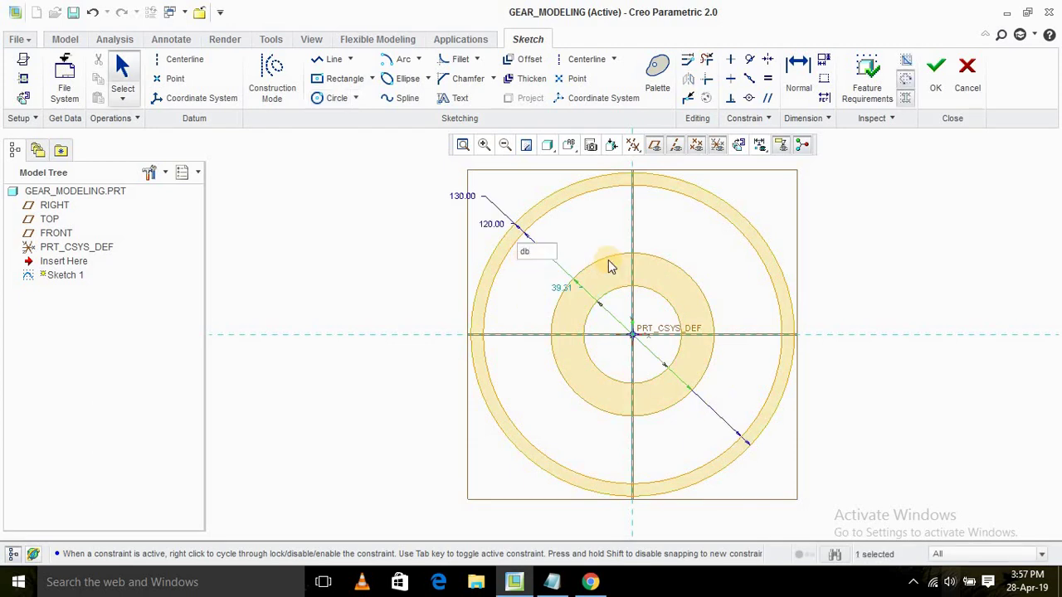
{"action": "key", "text": "Return"}
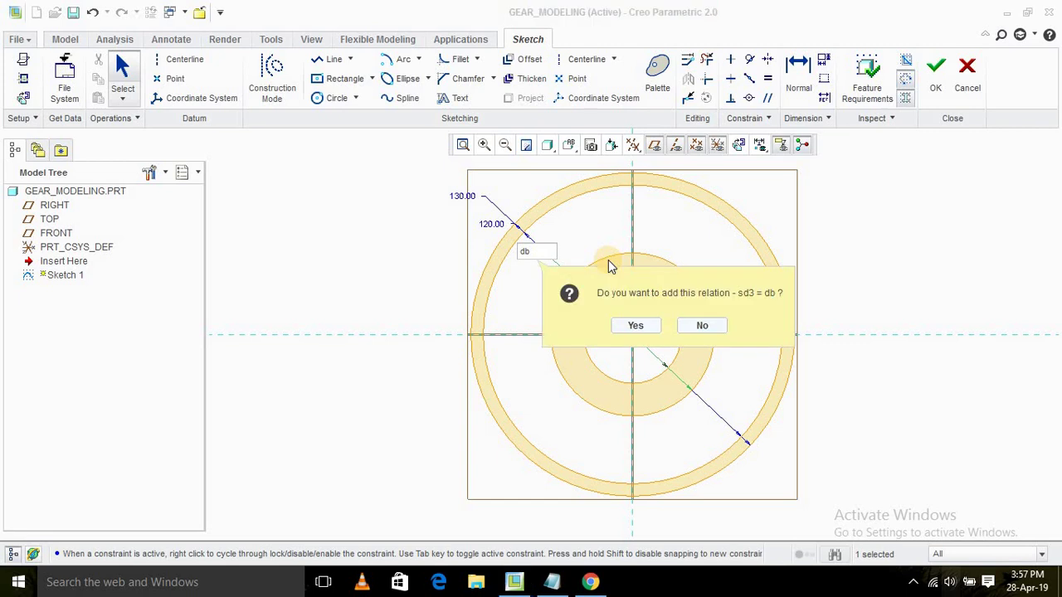
{"action": "key", "text": "Return"}
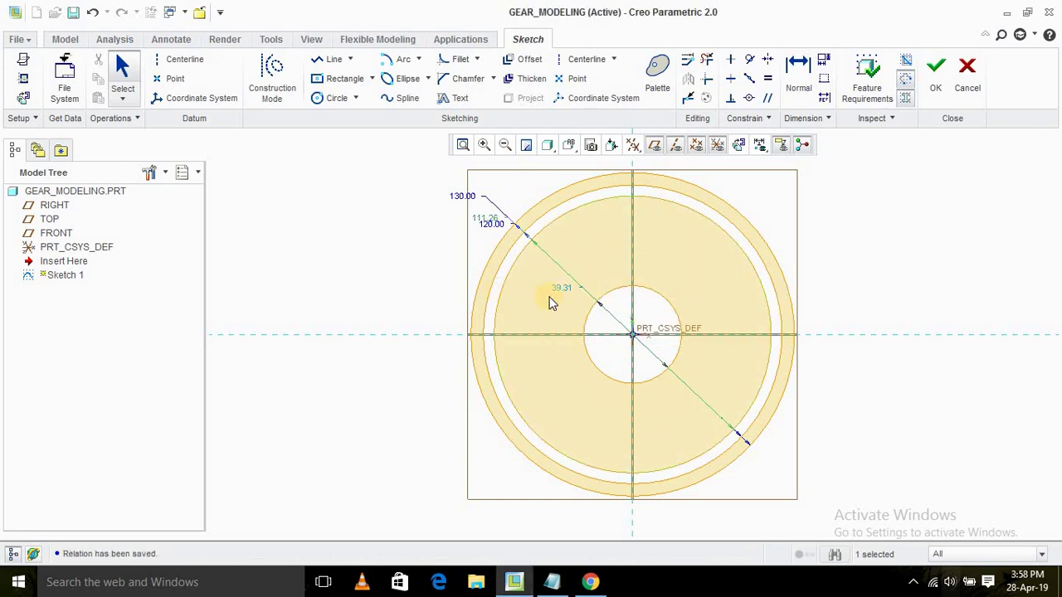
Set the innermost circle's diameter to dr, adding it as a relation, and finish the gear circle sketch.
{"action": "double_click", "coordinate": [561, 292]}
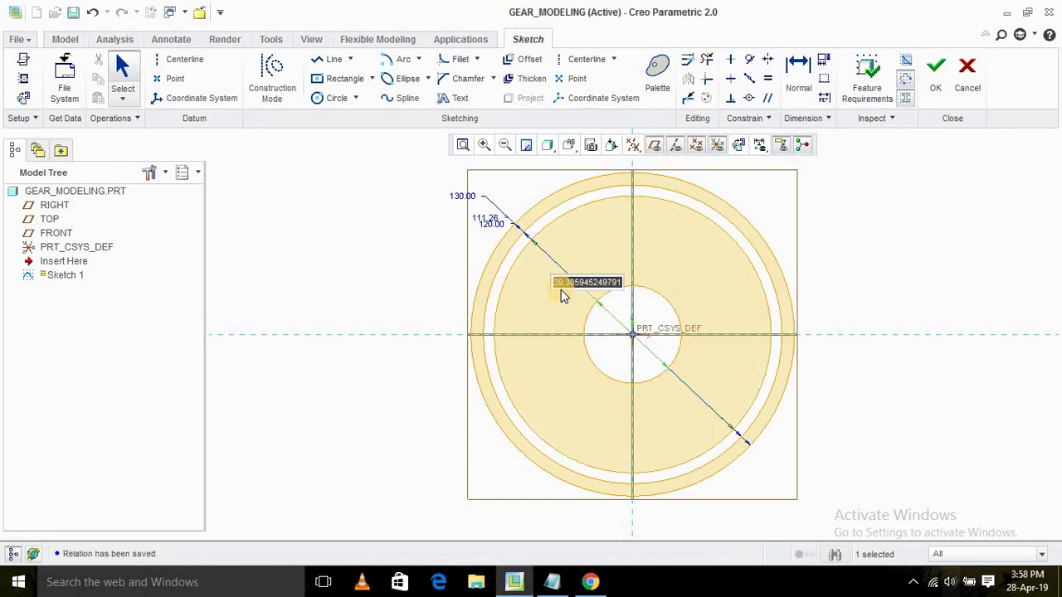
{"action": "type", "text": "dr"}
{"action": "key", "text": "Return"}
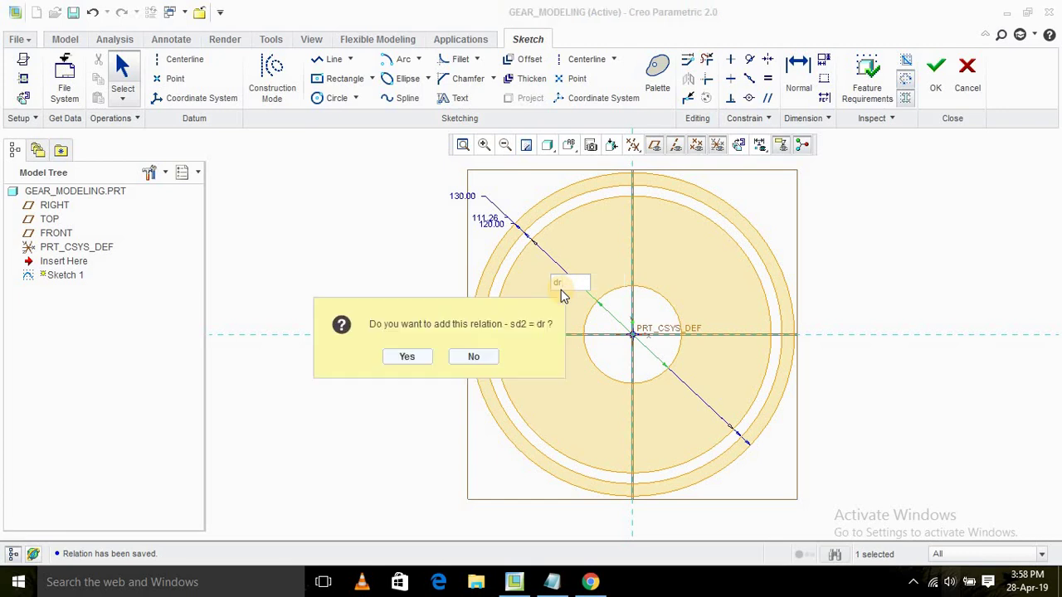
{"action": "key", "text": "Return"}
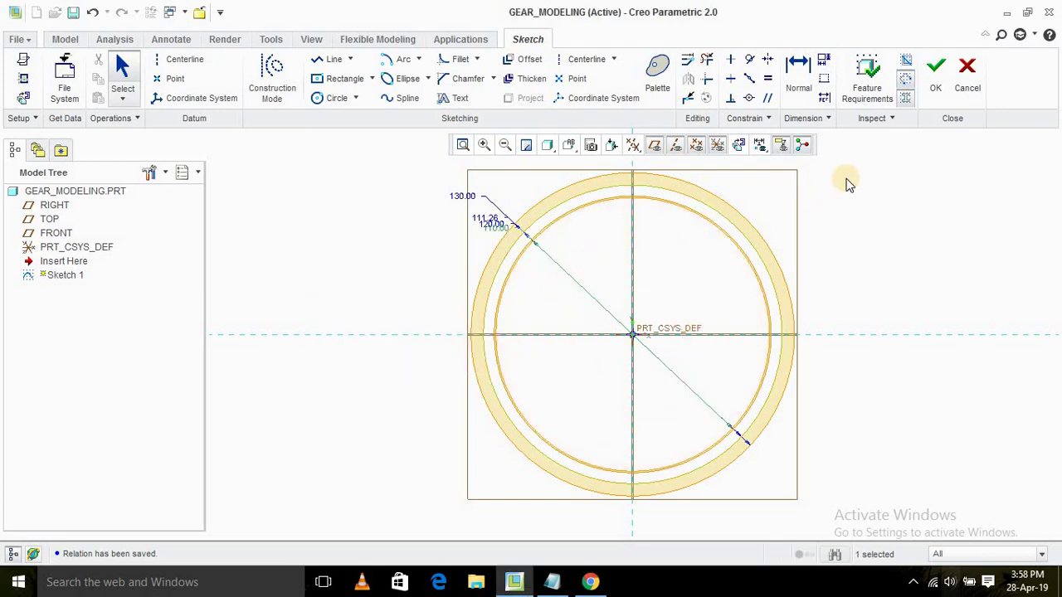
{"action": "left_click", "coordinate": [932, 89]}
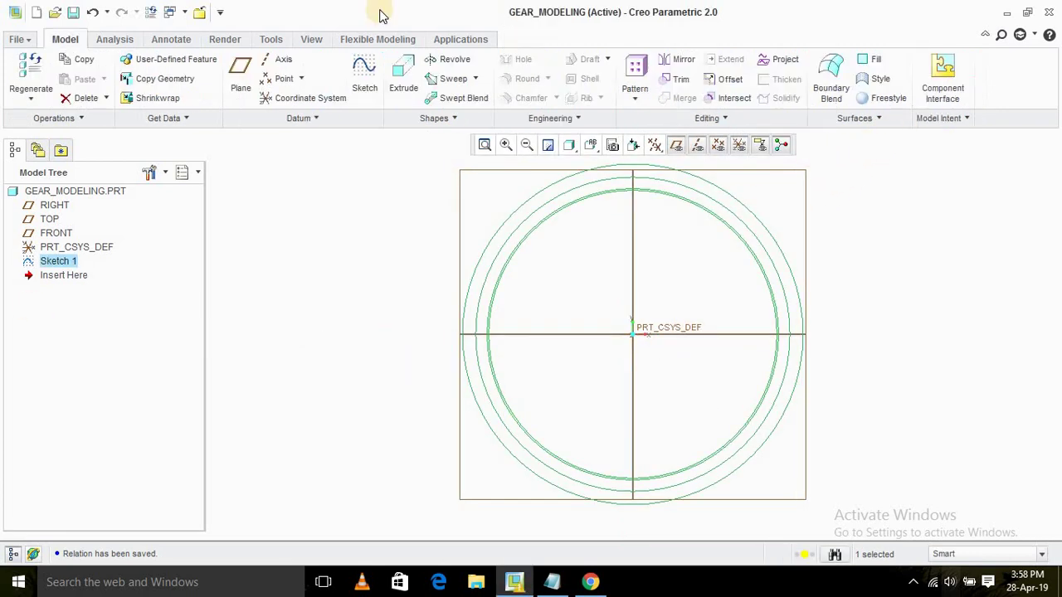
Start a Cartesian curve from equation referenced to PRT_CSYS_DEF and open its equation editor.
{"action": "left_click", "coordinate": [297, 119]}
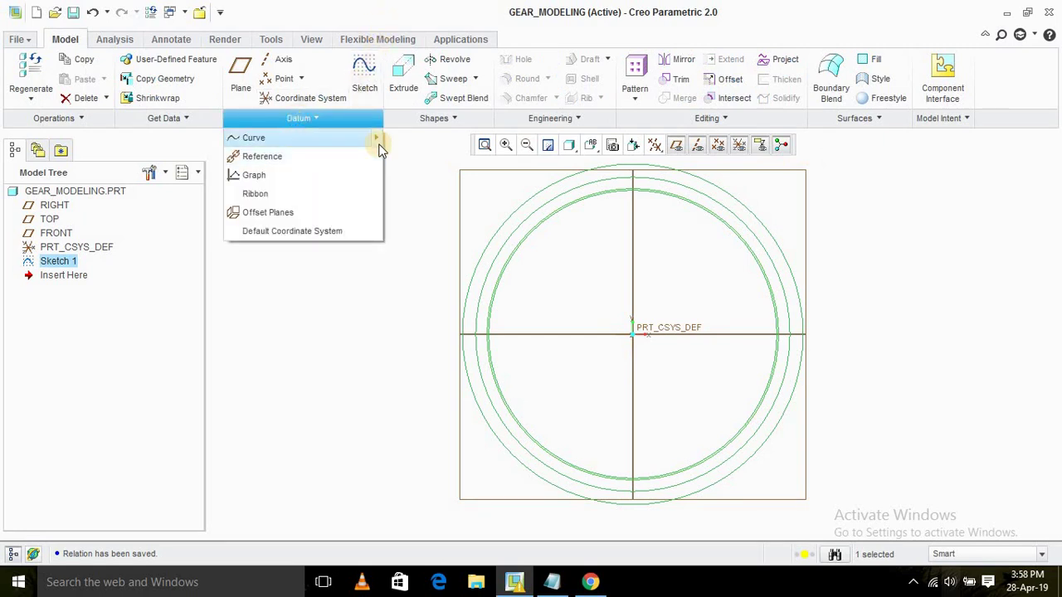
{"action": "mouse_move", "coordinate": [376, 142]}
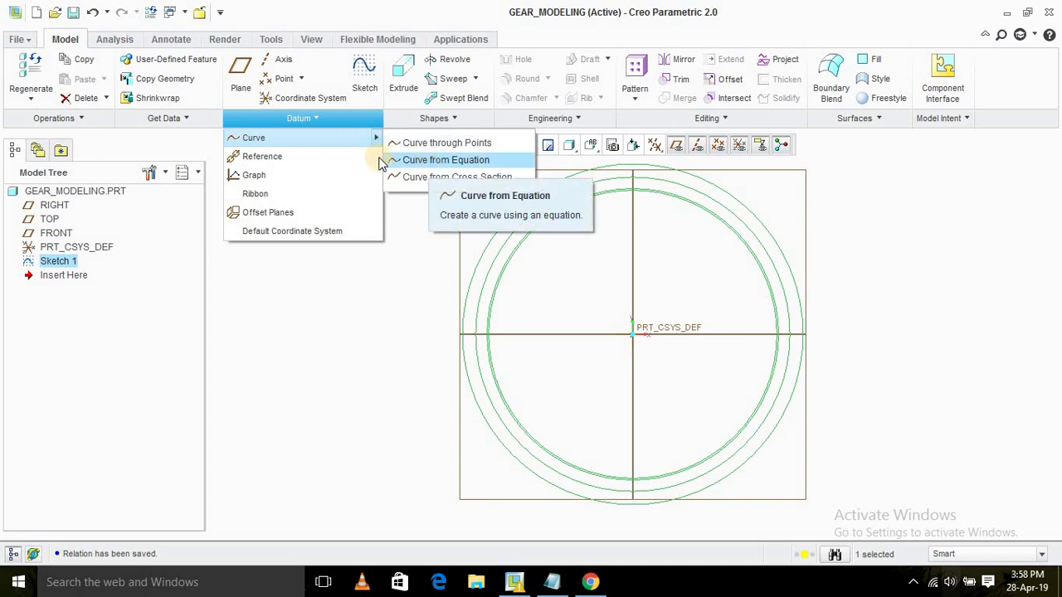
{"action": "left_click", "coordinate": [409, 161]}
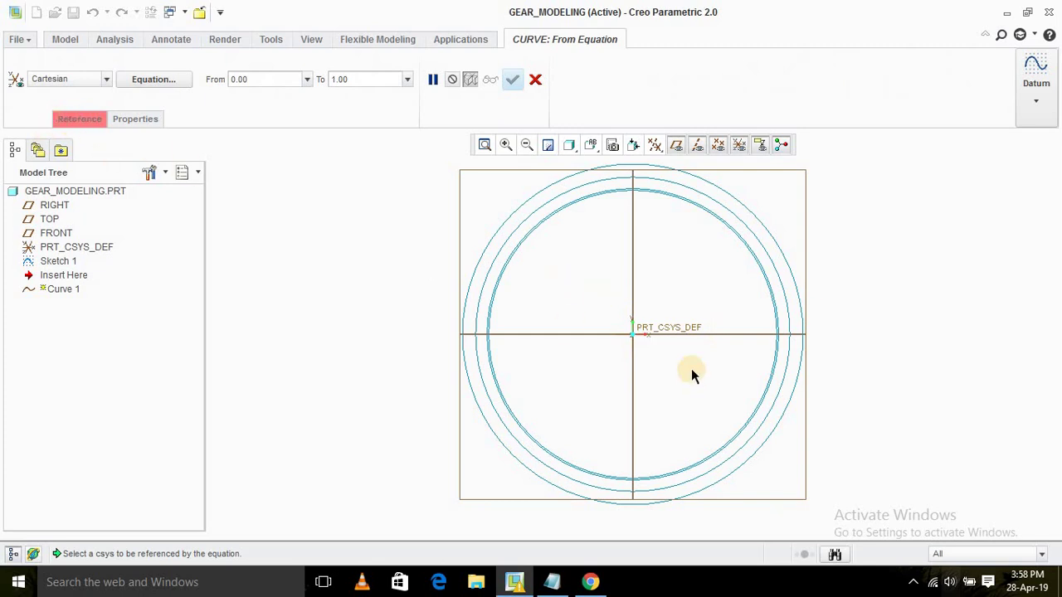
{"action": "left_click", "coordinate": [649, 326]}
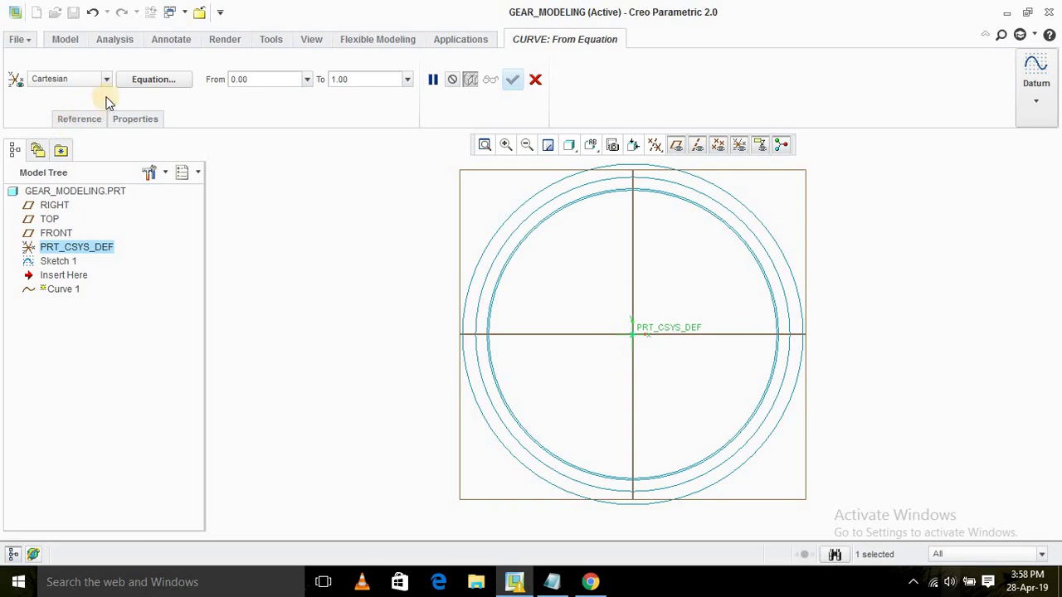
{"action": "left_click", "coordinate": [153, 79]}
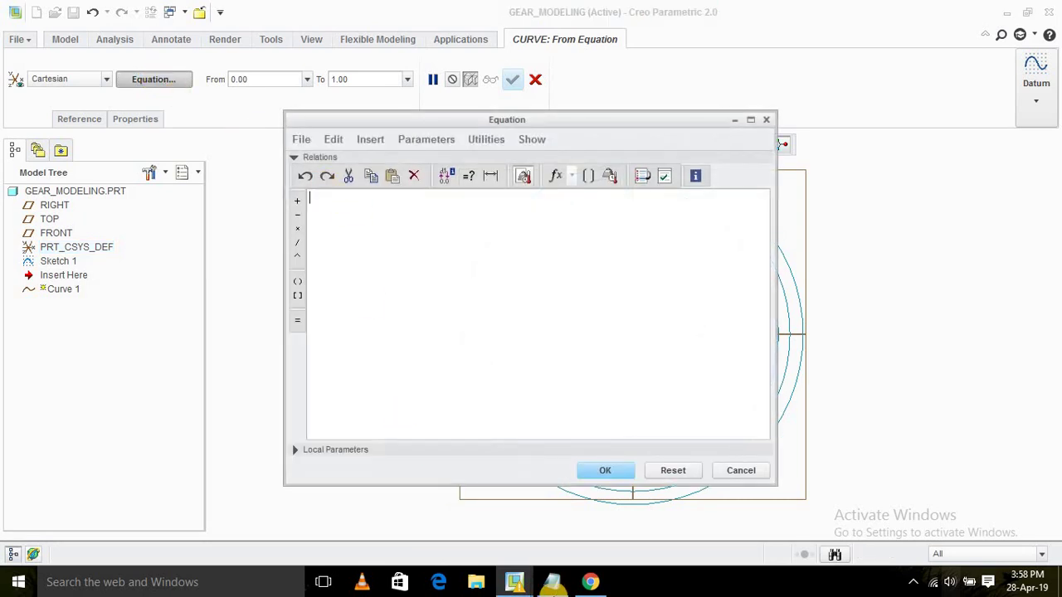
Switch to Notepad and copy the five involute profile equations, from tr=t*3.142/180 through z=0.
{"action": "left_click", "coordinate": [552, 584]}
{"action": "left_click", "coordinate": [208, 393]}
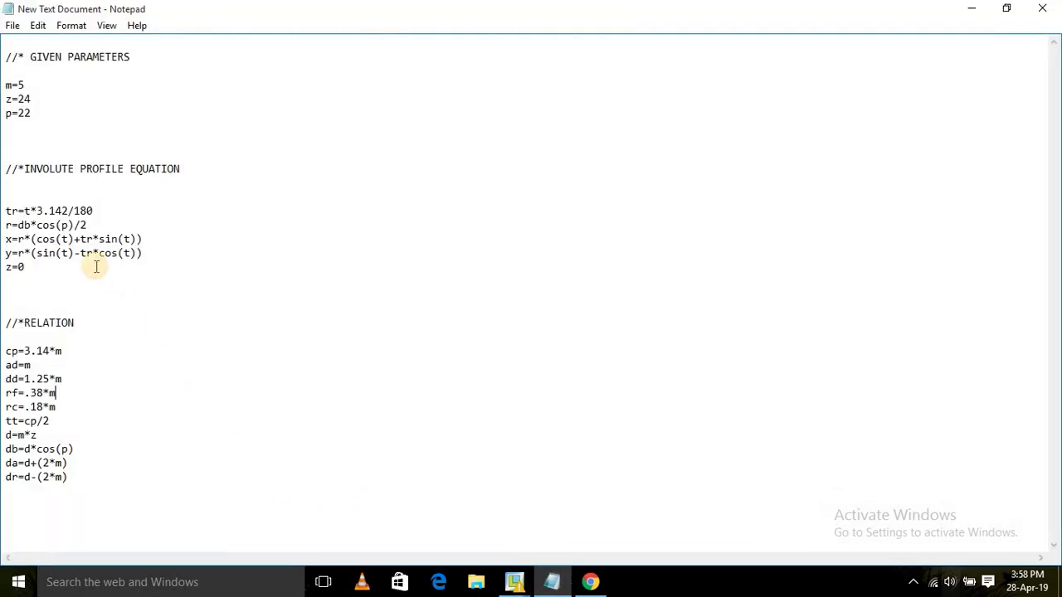
{"action": "left_click_drag", "start_coordinate": [25, 267], "coordinate": [5, 209]}
{"action": "right_click", "coordinate": [38, 230]}
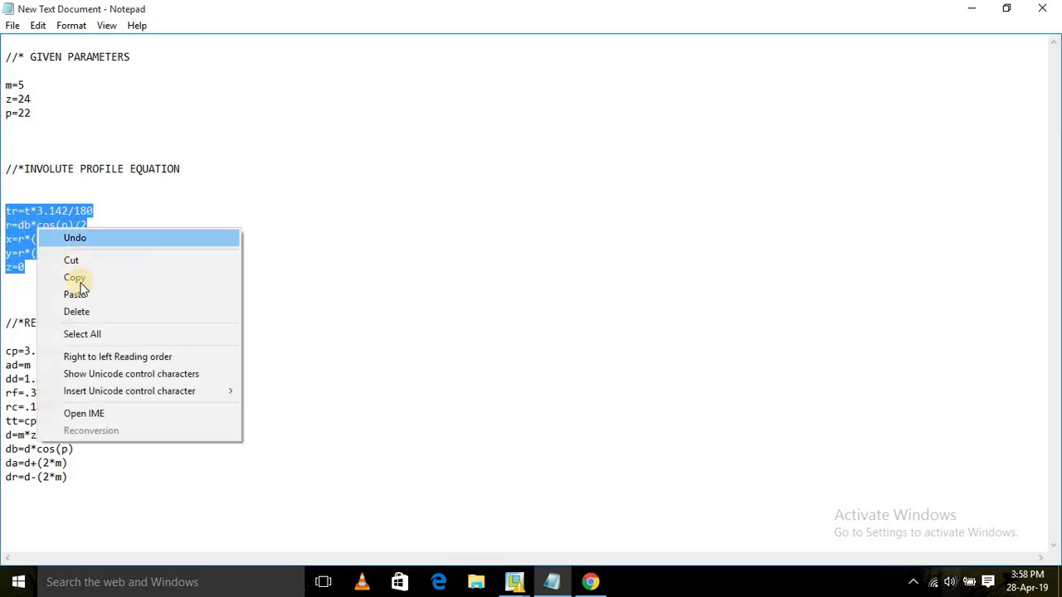
{"action": "left_click", "coordinate": [79, 277]}
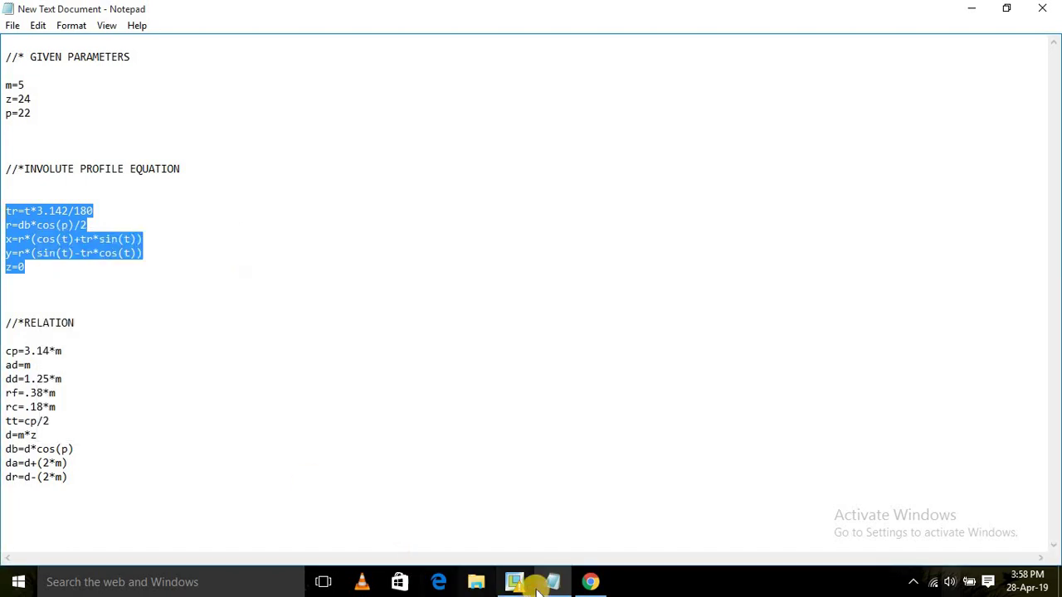
Return to Creo's equation editor, paste the involute equations, verify them and accept.
{"action": "mouse_move", "coordinate": [523, 585]}
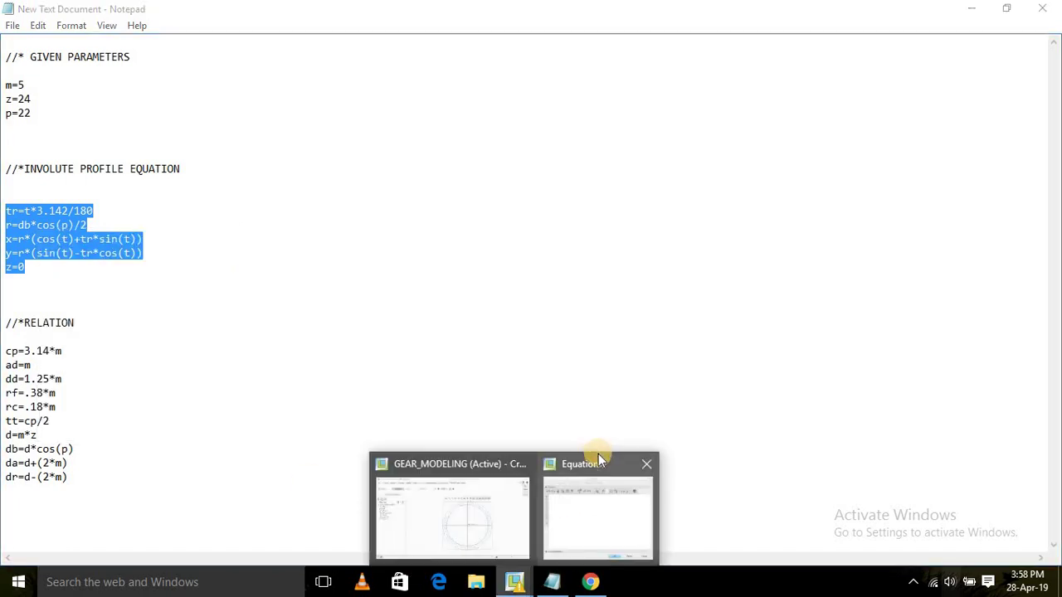
{"action": "left_click", "coordinate": [593, 508]}
{"action": "right_click", "coordinate": [496, 284]}
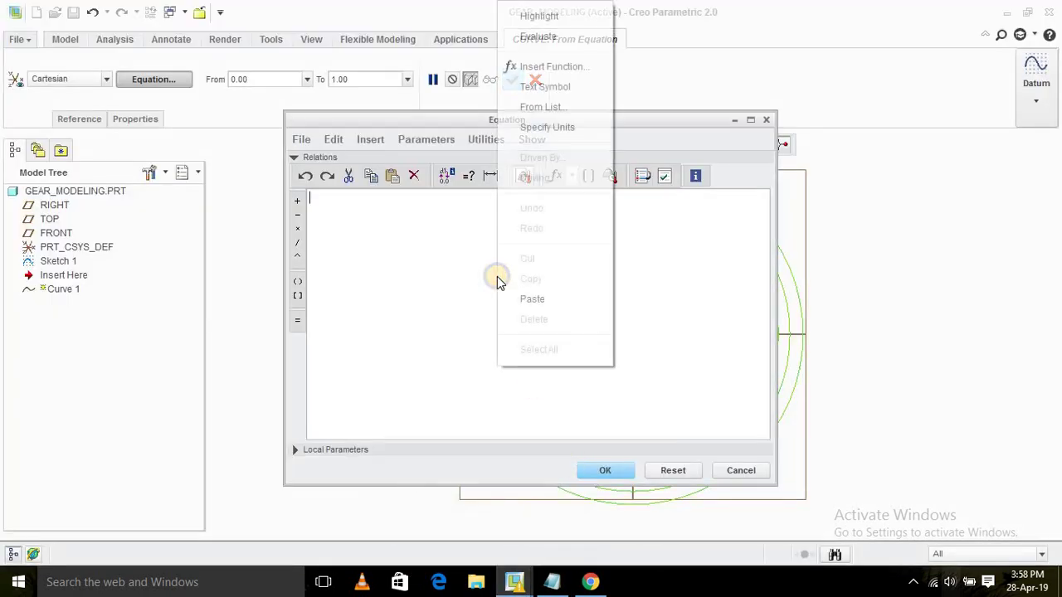
{"action": "left_click", "coordinate": [536, 301]}
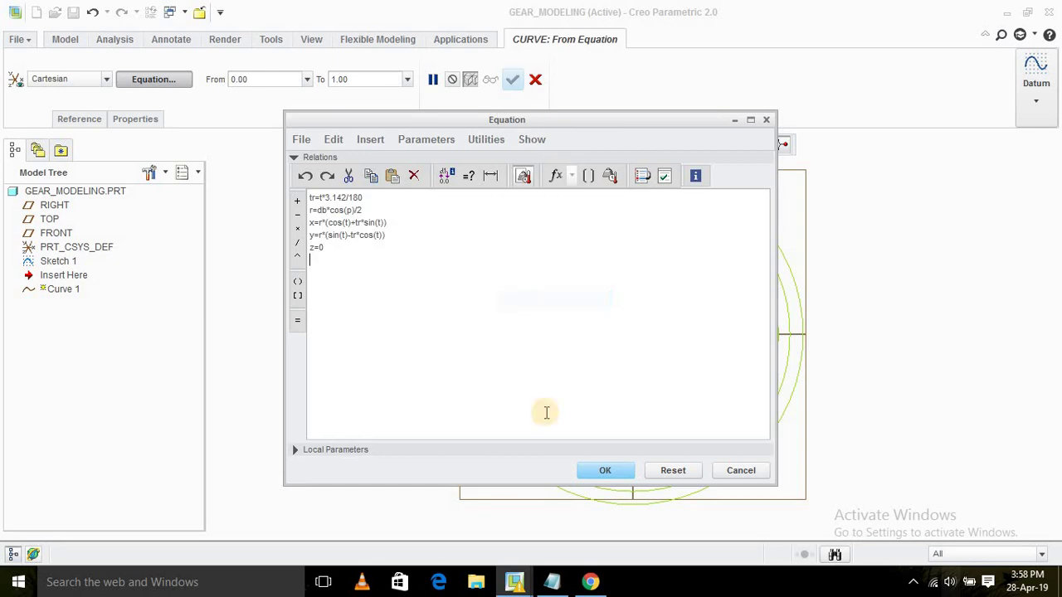
{"action": "left_click", "coordinate": [664, 176]}
{"action": "left_click", "coordinate": [535, 308]}
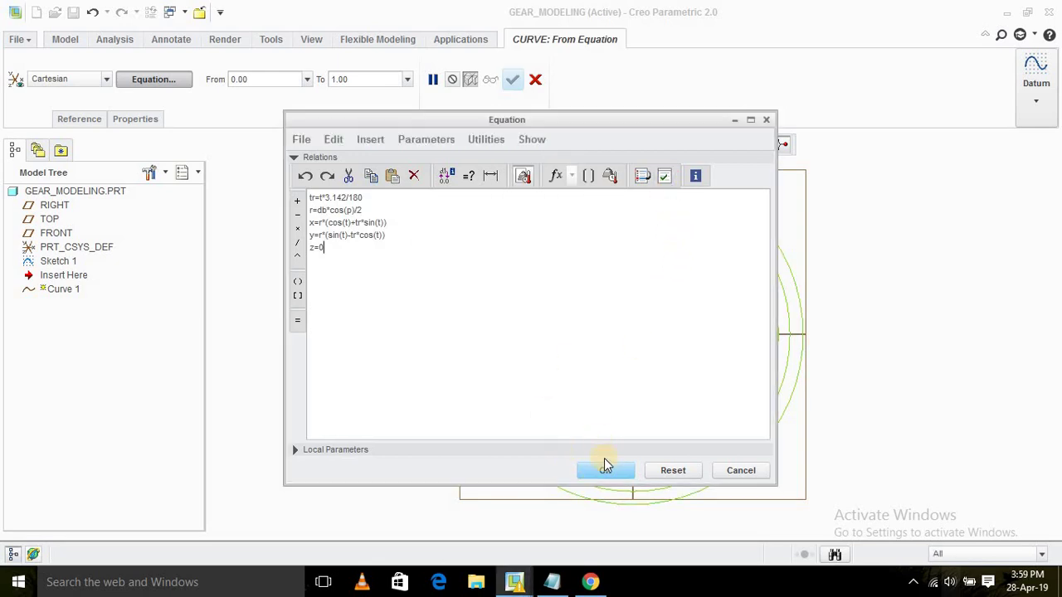
{"action": "left_click", "coordinate": [605, 471]}
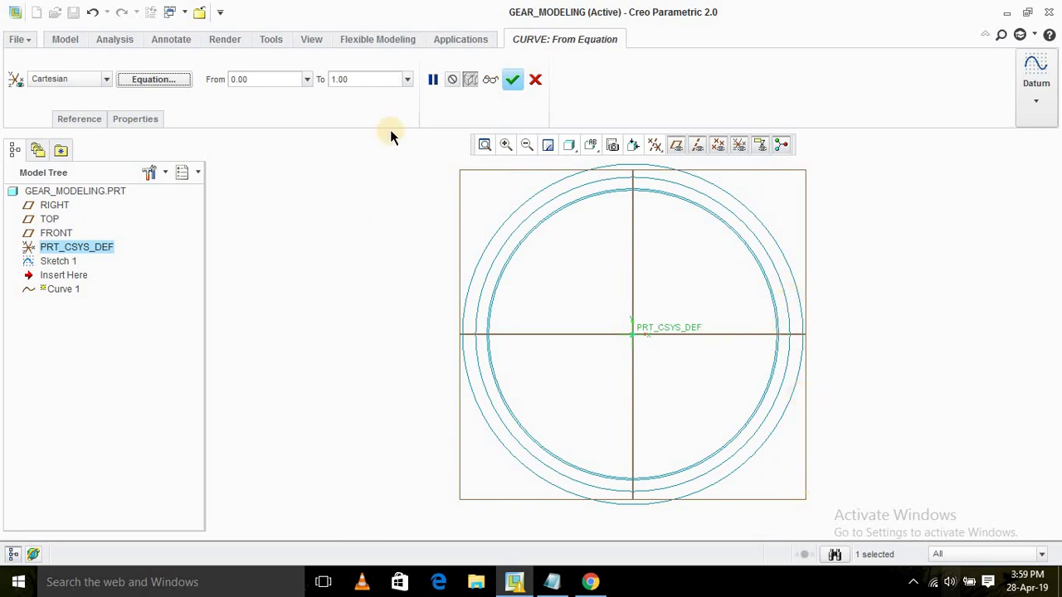
Set the upper limit of the involute curve's parameter range to 60.
{"action": "double_click", "coordinate": [351, 79]}
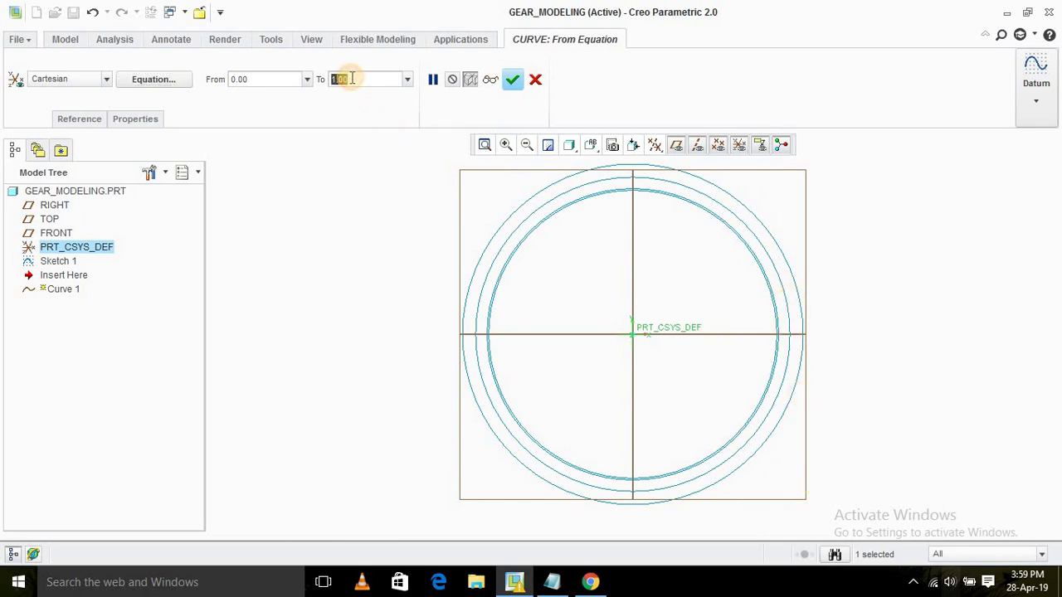
{"action": "type", "text": "6"}
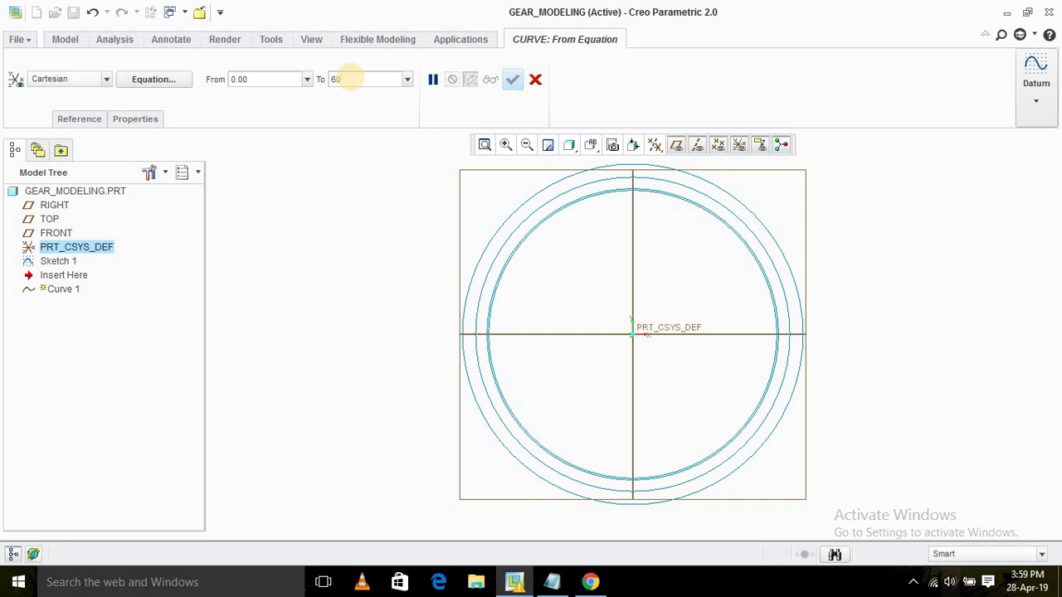
{"action": "type", "text": "0"}
{"action": "key", "text": "Return"}
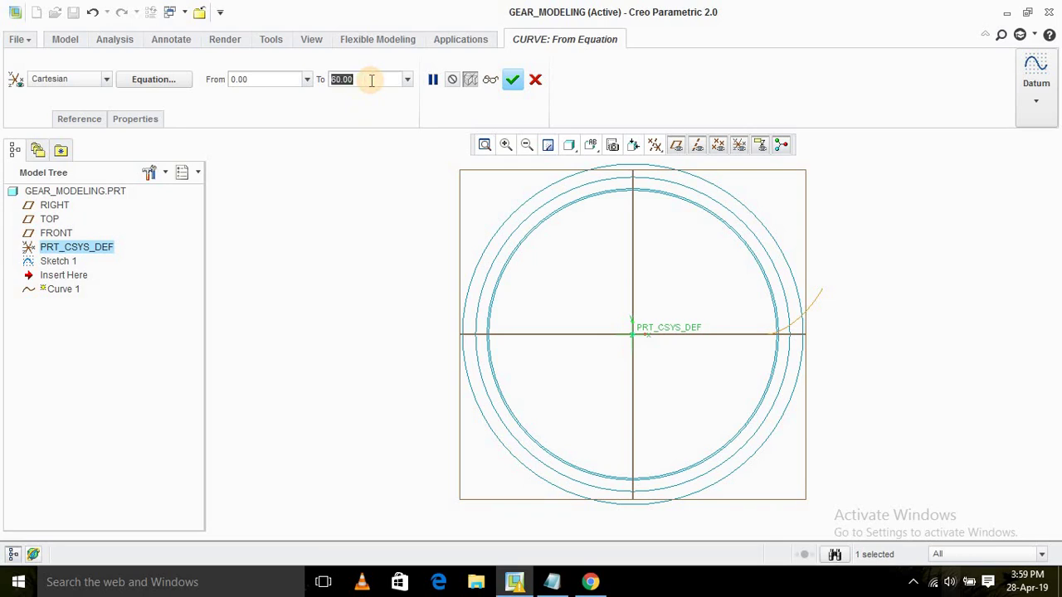
Try an upper limit of 90 for the involute curve's parameter range.
{"action": "type", "text": "9"}
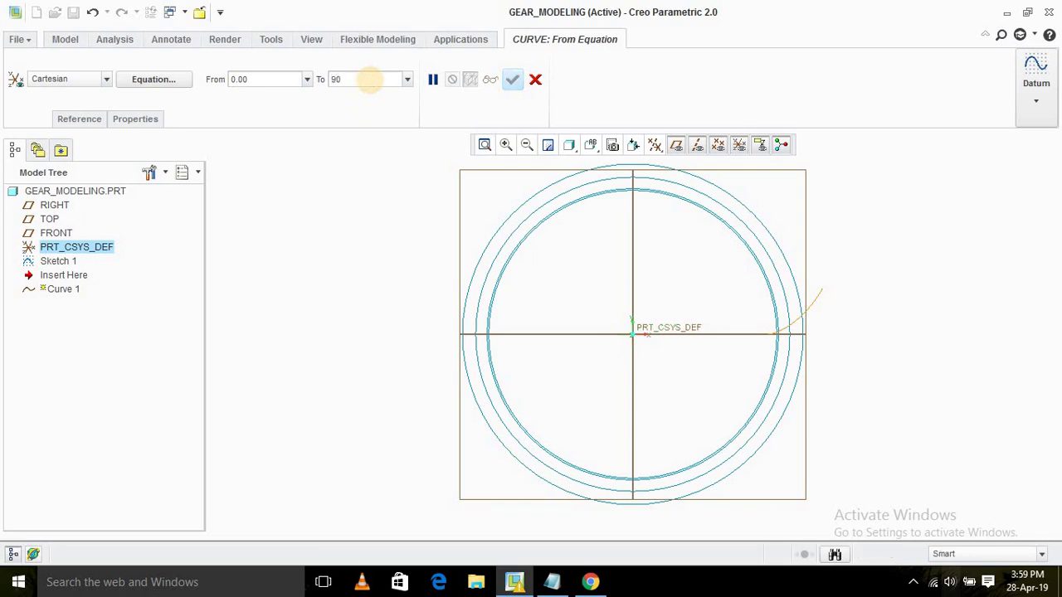
{"action": "type", "text": "0"}
{"action": "key", "text": "Return"}
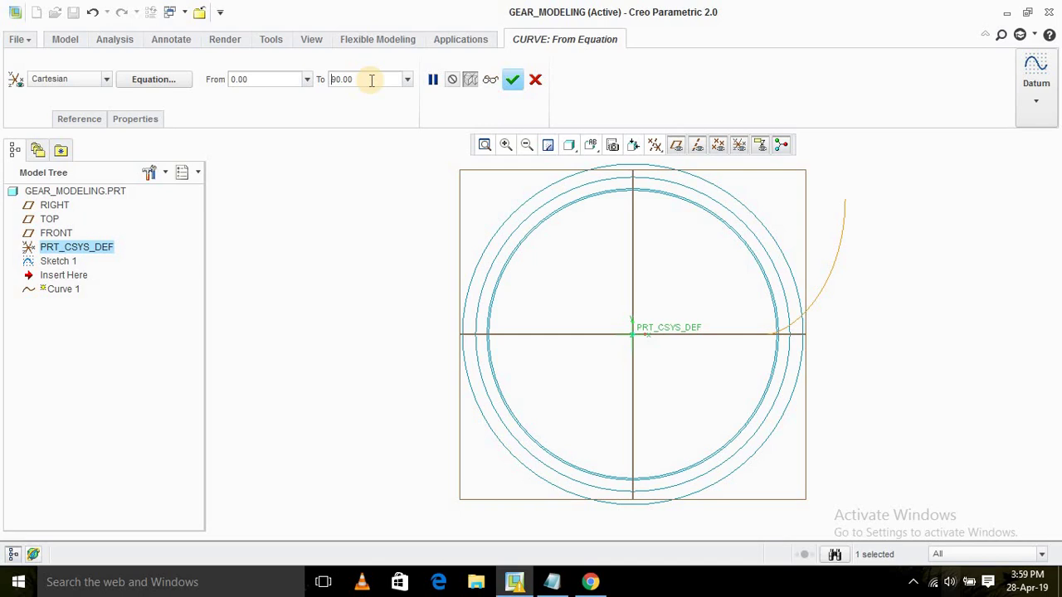
Change the involute curve's upper limit back to 60 and complete the curve.
{"action": "left_click", "coordinate": [372, 79]}
{"action": "type", "text": "60"}
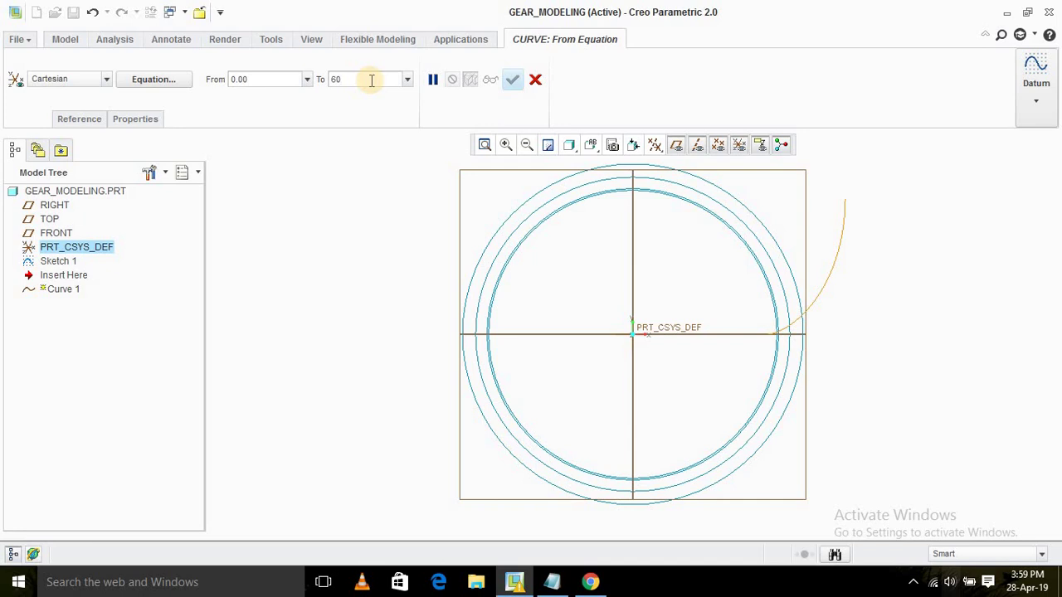
{"action": "key", "text": "Return"}
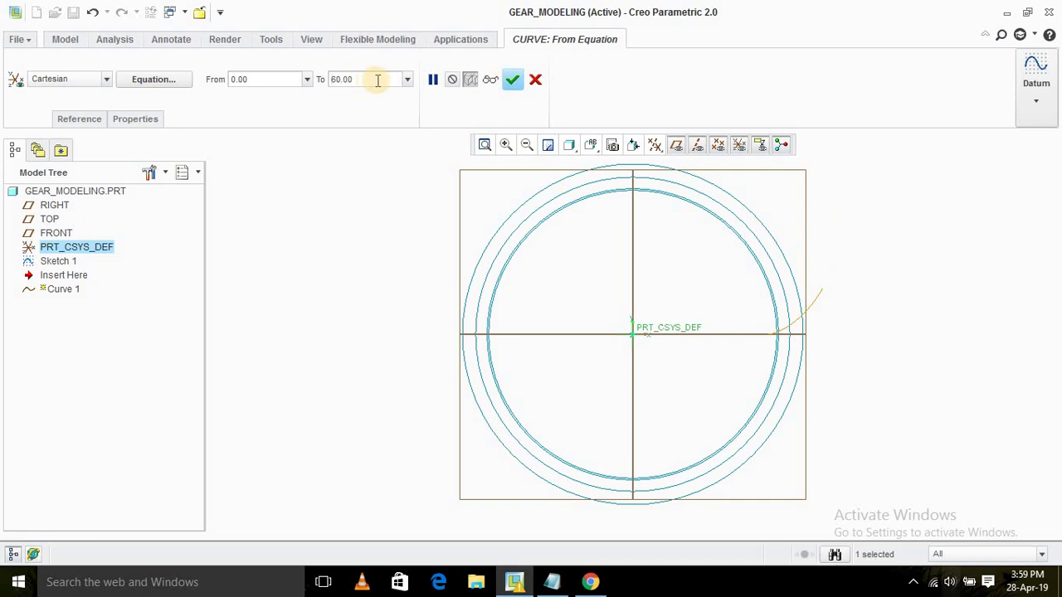
{"action": "left_click", "coordinate": [512, 79]}
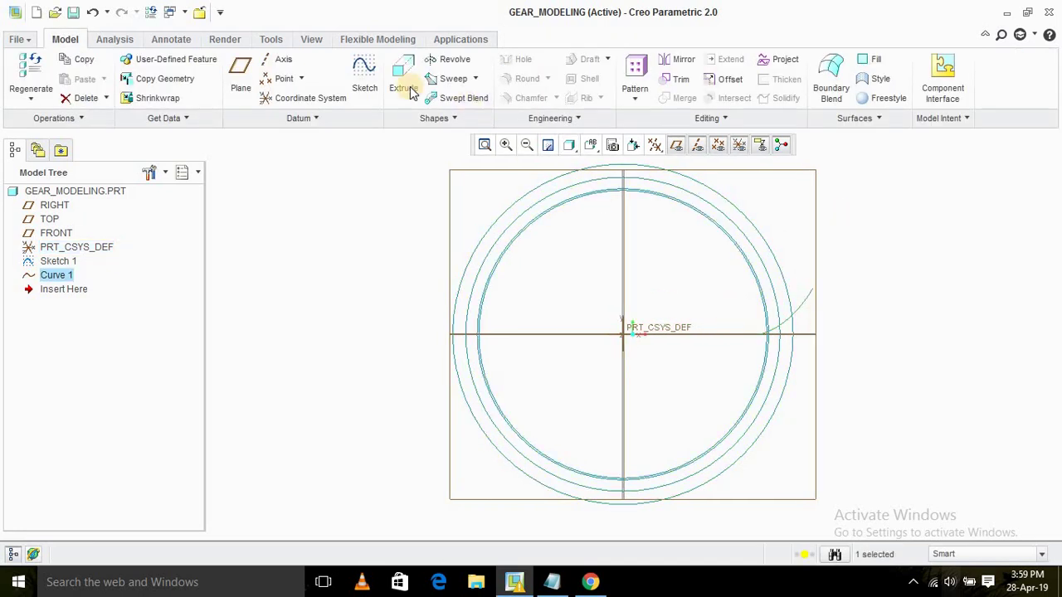
Start a new sketch on the FRONT plane with the RIGHT plane as the right-facing orientation reference.
{"action": "left_click", "coordinate": [363, 82]}
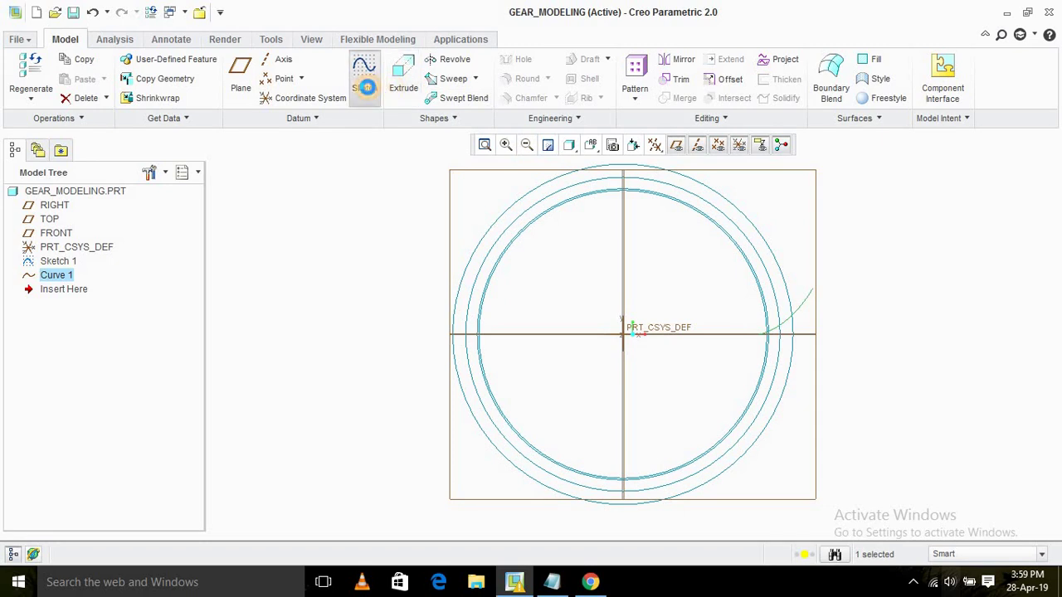
{"action": "left_click", "coordinate": [816, 221]}
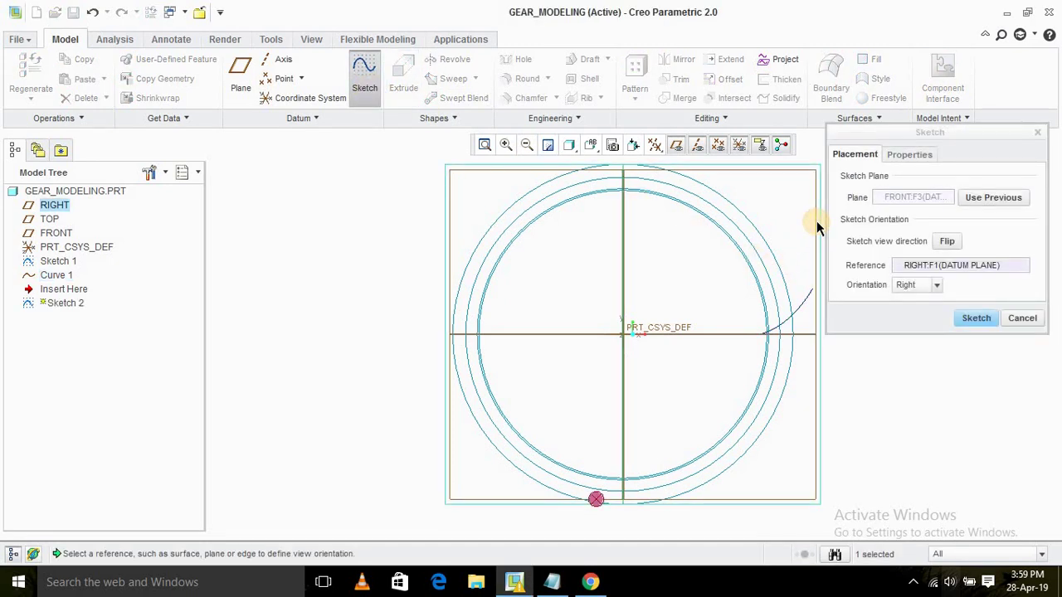
{"action": "left_click", "coordinate": [989, 316]}
Add the Sketch 1 gear circles and the involute curve as references for the sketch.
{"action": "scroll", "coordinate": [796, 329], "scroll_direction": "up", "scroll_amount": 5}
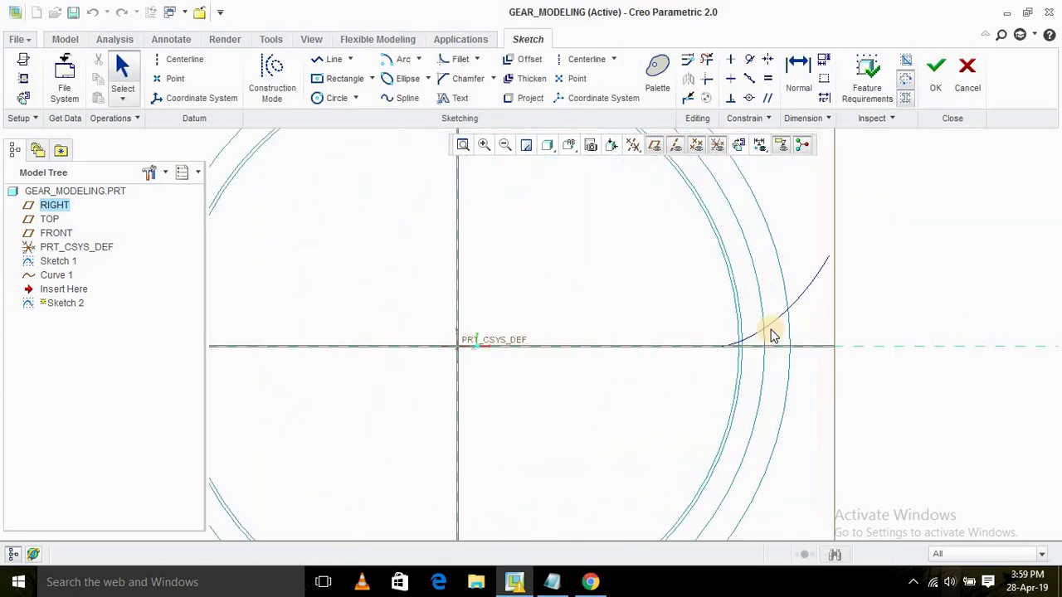
{"action": "left_click", "coordinate": [23, 78]}
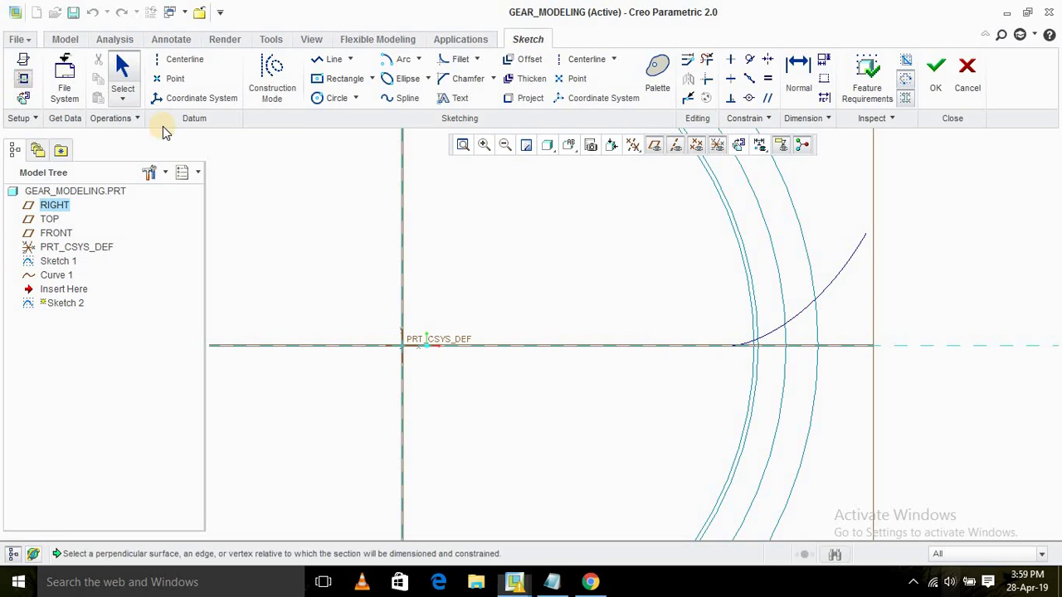
{"action": "left_click", "coordinate": [752, 330]}
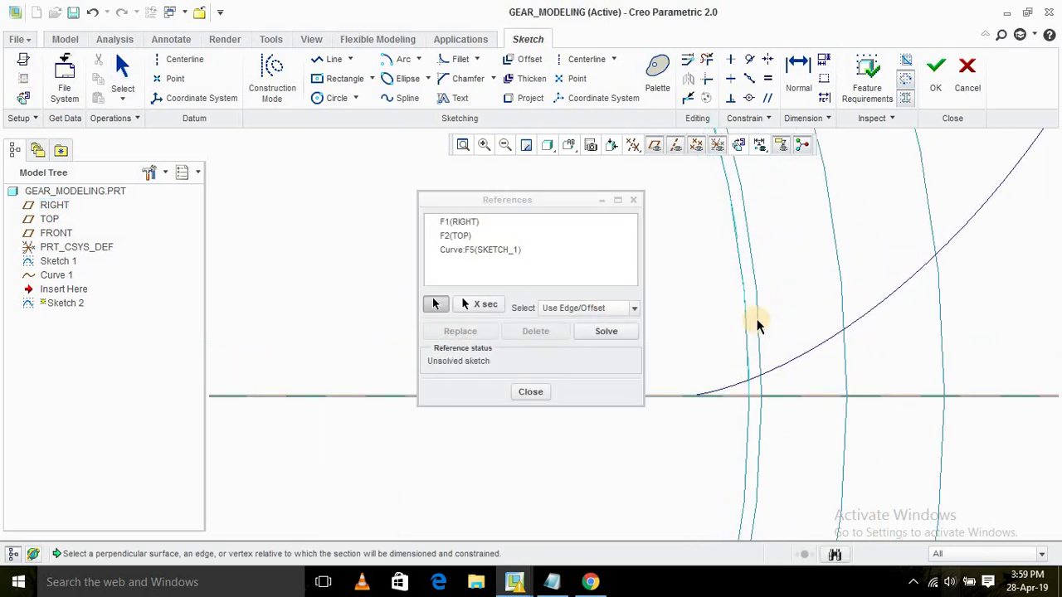
{"action": "left_click", "coordinate": [788, 370]}
{"action": "left_click", "coordinate": [791, 366]}
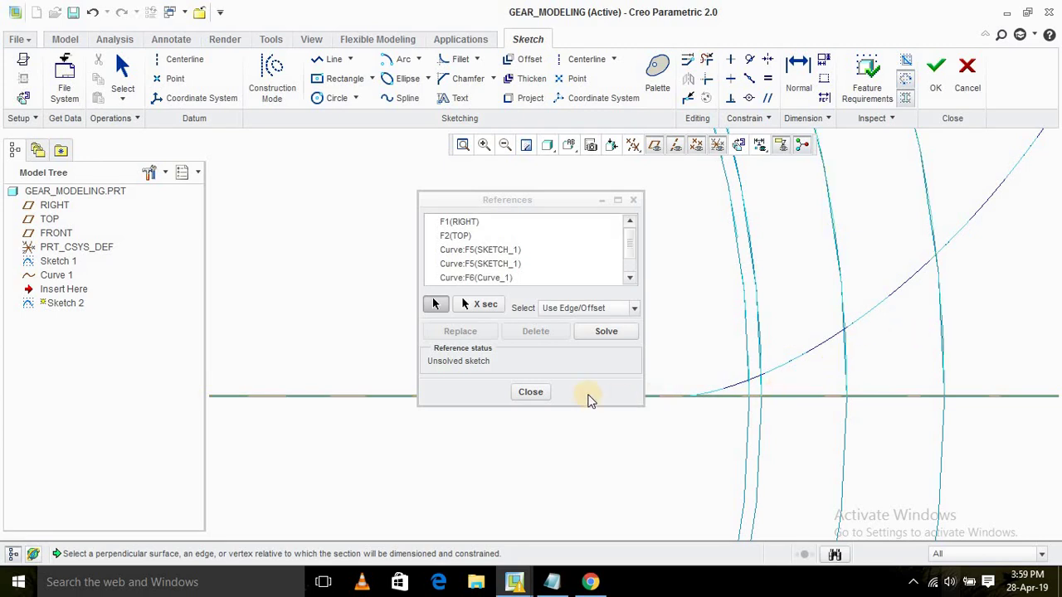
{"action": "left_click", "coordinate": [531, 392]}
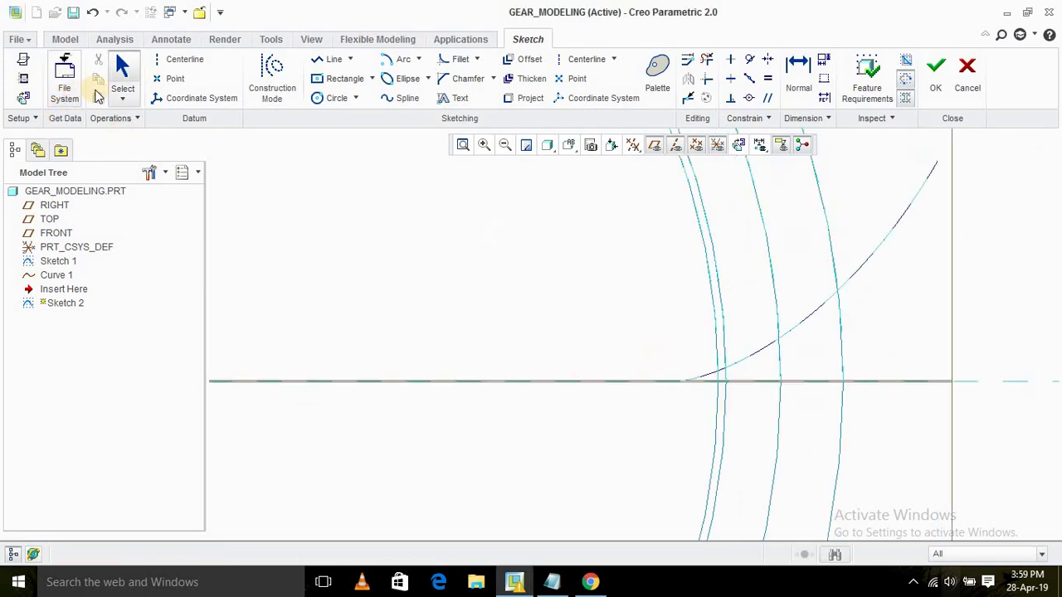
Place datum points where the involute curve crosses each of the four gear circles.
{"action": "left_click", "coordinate": [173, 88]}
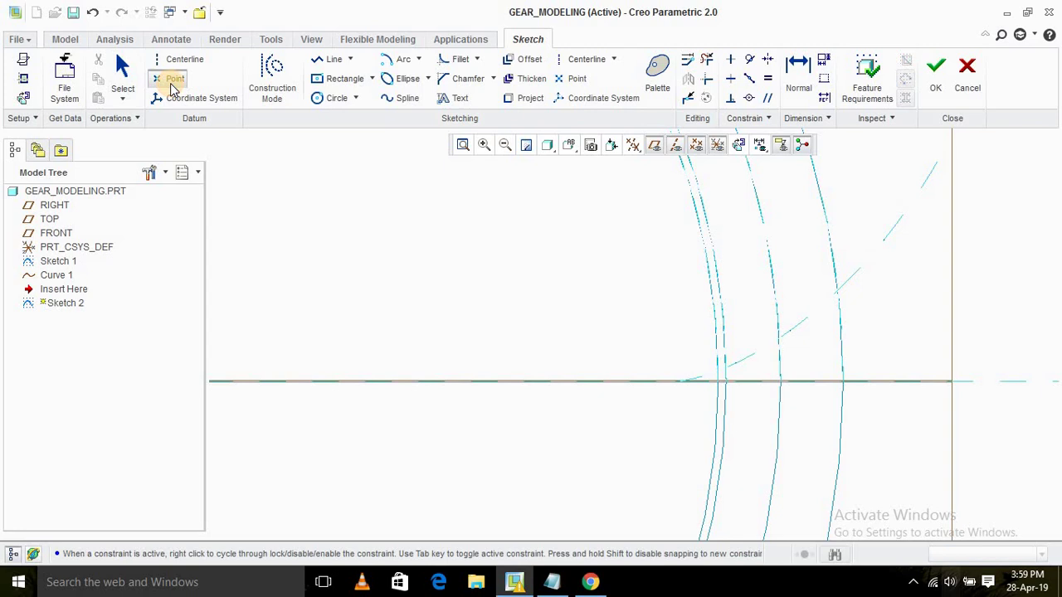
{"action": "left_click", "coordinate": [720, 376]}
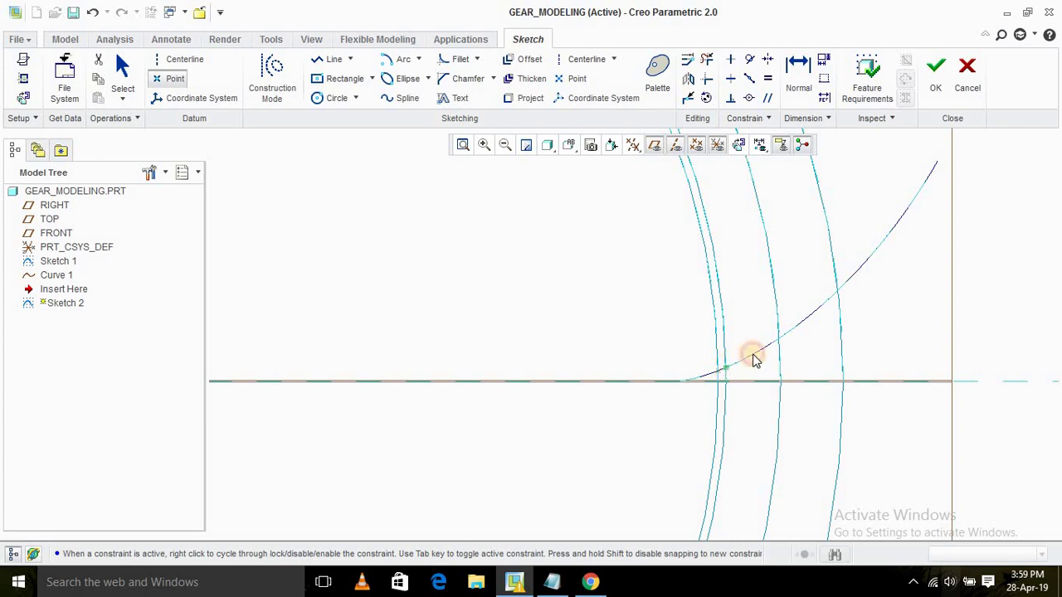
{"action": "left_click", "coordinate": [782, 337]}
{"action": "left_click", "coordinate": [837, 290]}
{"action": "middle_click", "coordinate": [480, 276]}
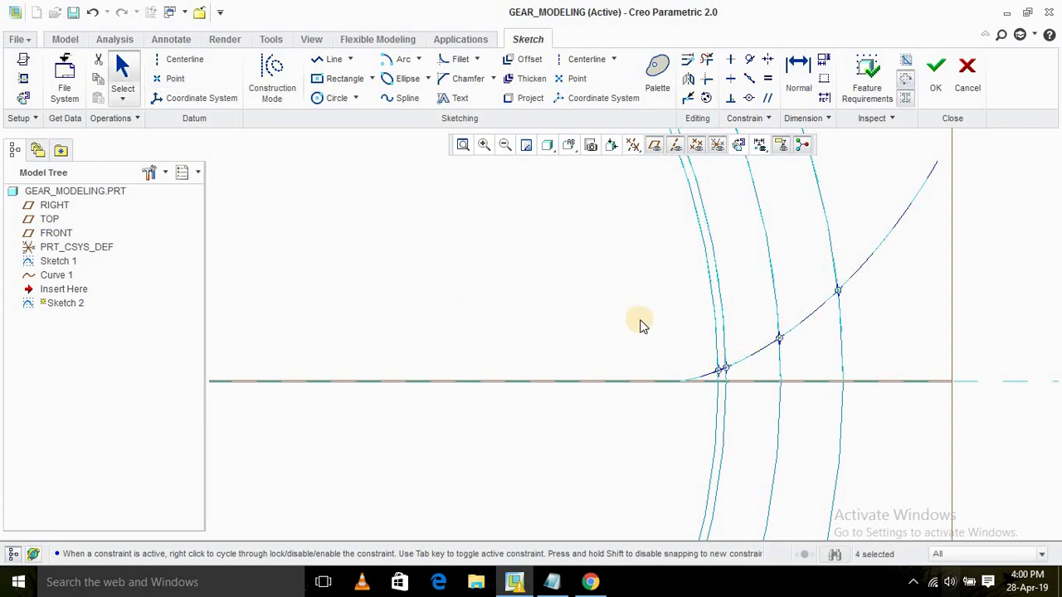
Draw a centerline from the gear center through the point where the involute crosses the third circle from the center.
{"action": "scroll", "coordinate": [639, 325], "scroll_direction": "up", "scroll_amount": 3}
{"action": "scroll", "coordinate": [618, 322], "scroll_direction": "up", "scroll_amount": 2}
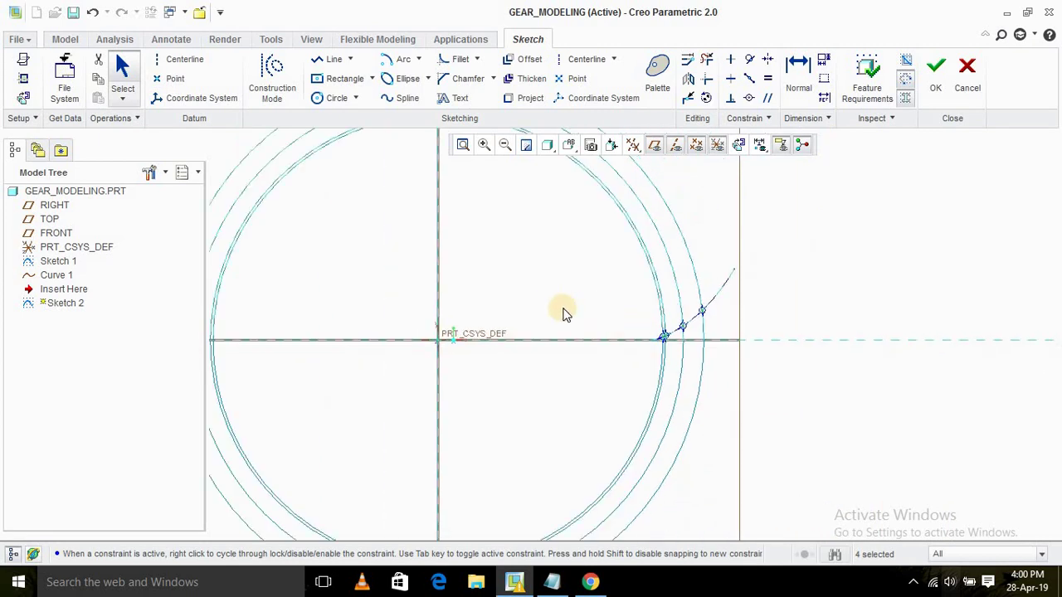
{"action": "scroll", "coordinate": [356, 293], "scroll_direction": "down", "scroll_amount": 2}
{"action": "left_click", "coordinate": [181, 59]}
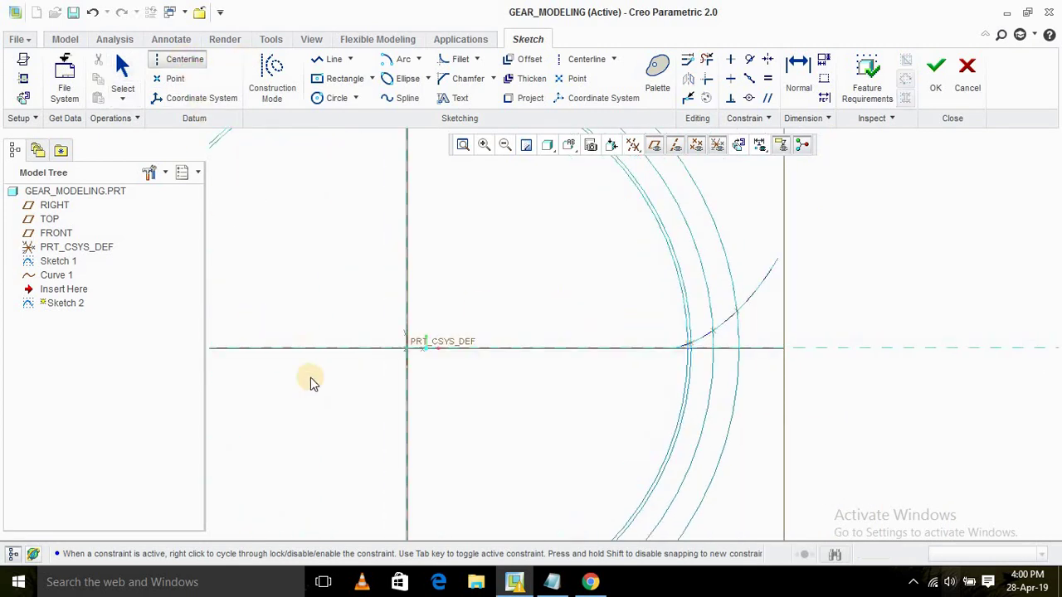
{"action": "left_click", "coordinate": [556, 345]}
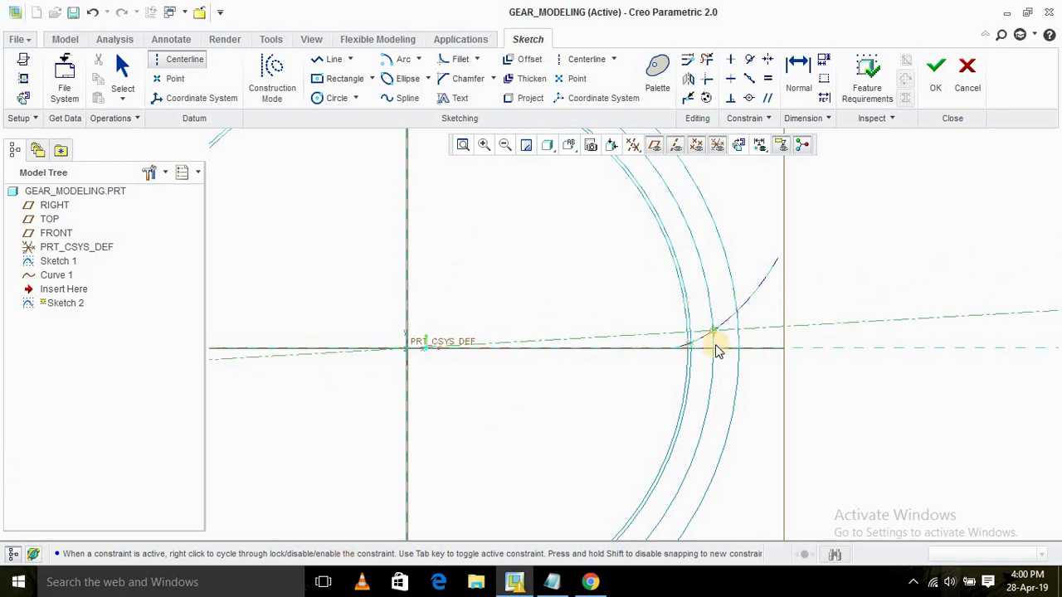
{"action": "middle_click", "coordinate": [616, 400]}
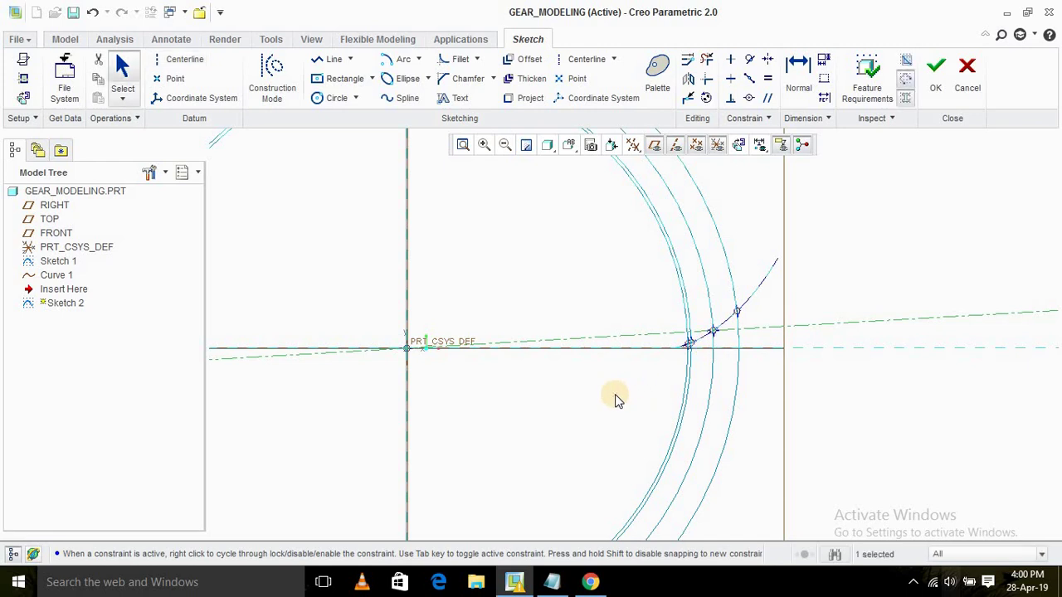
Add a second centerline through the gear center above the first, at about 70° from the vertical reference.
{"action": "left_click", "coordinate": [183, 63]}
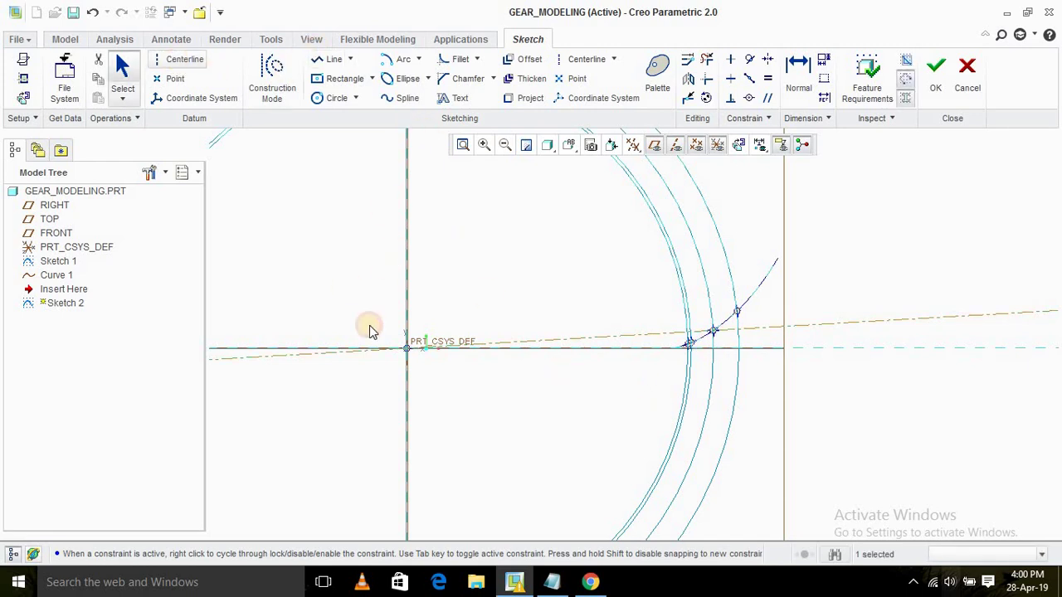
{"action": "left_click", "coordinate": [409, 351]}
{"action": "left_click", "coordinate": [578, 289]}
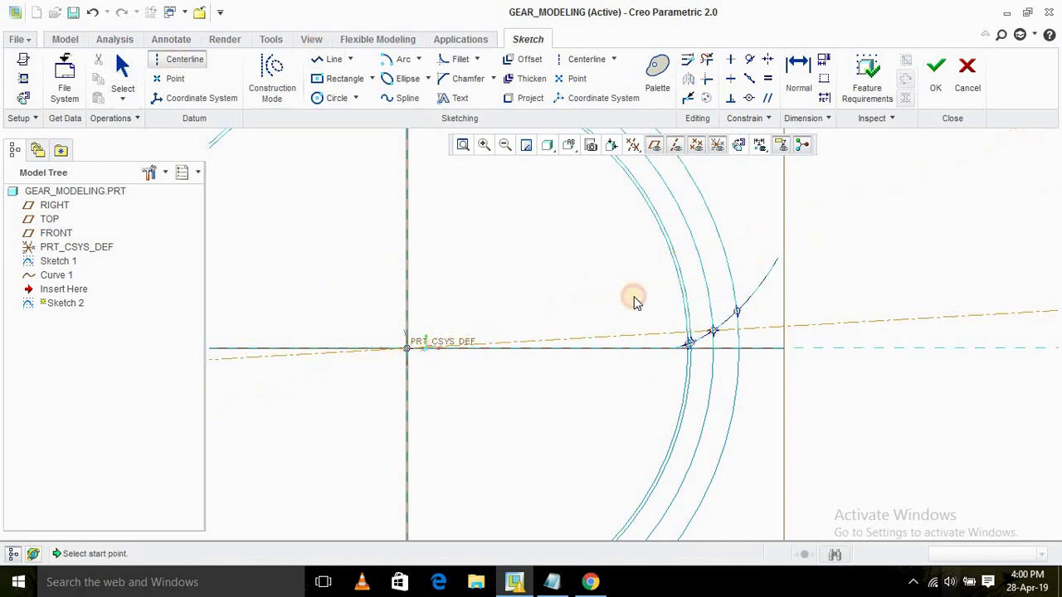
{"action": "middle_click", "coordinate": [634, 303]}
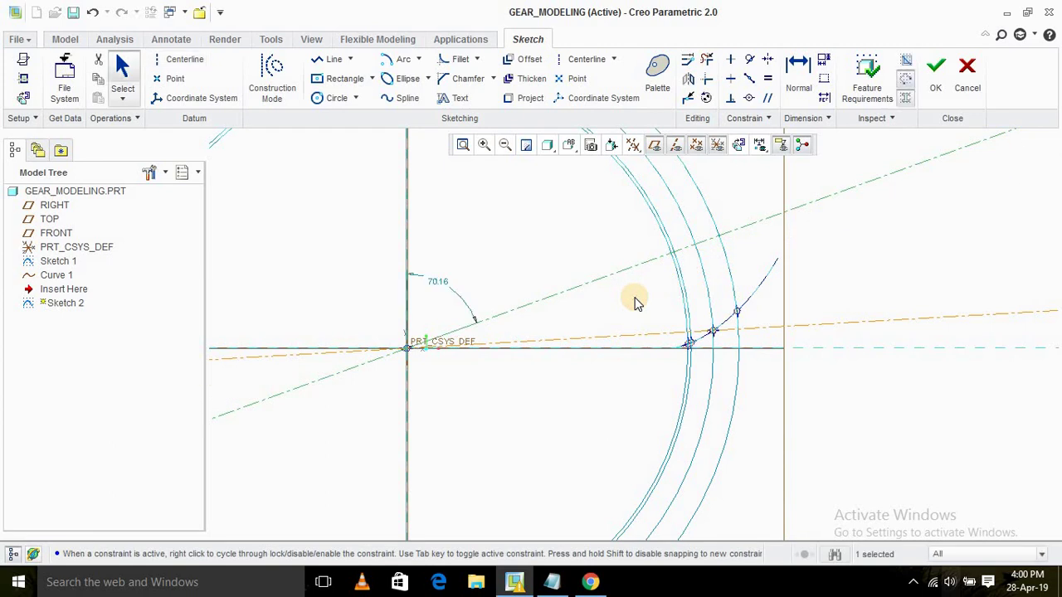
Dimension the angle between the two centerlines and set it to 90/24.
{"action": "left_click", "coordinate": [798, 79]}
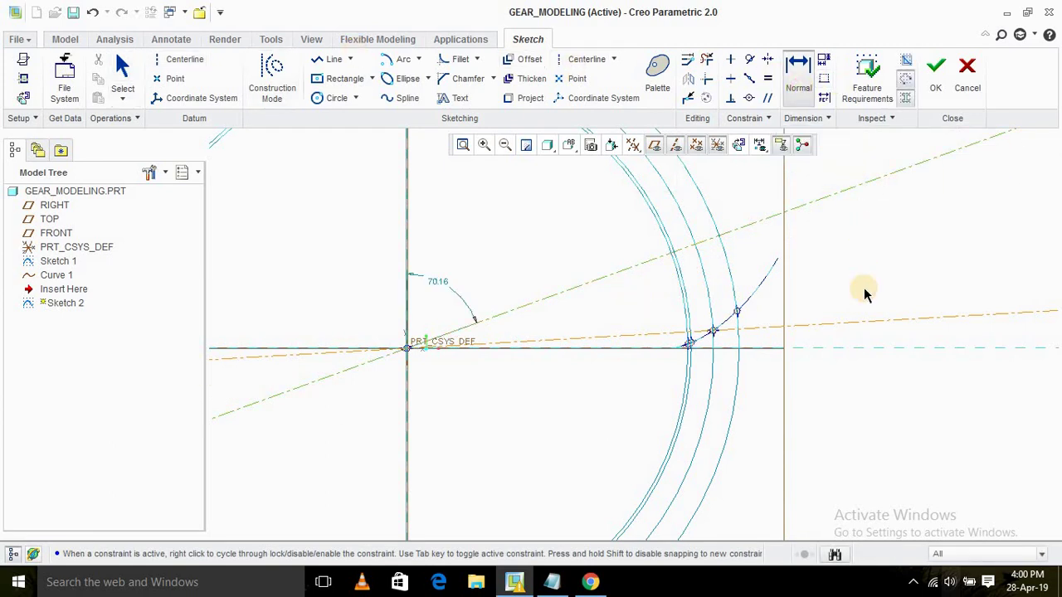
{"action": "left_click", "coordinate": [867, 324]}
{"action": "middle_click", "coordinate": [866, 268]}
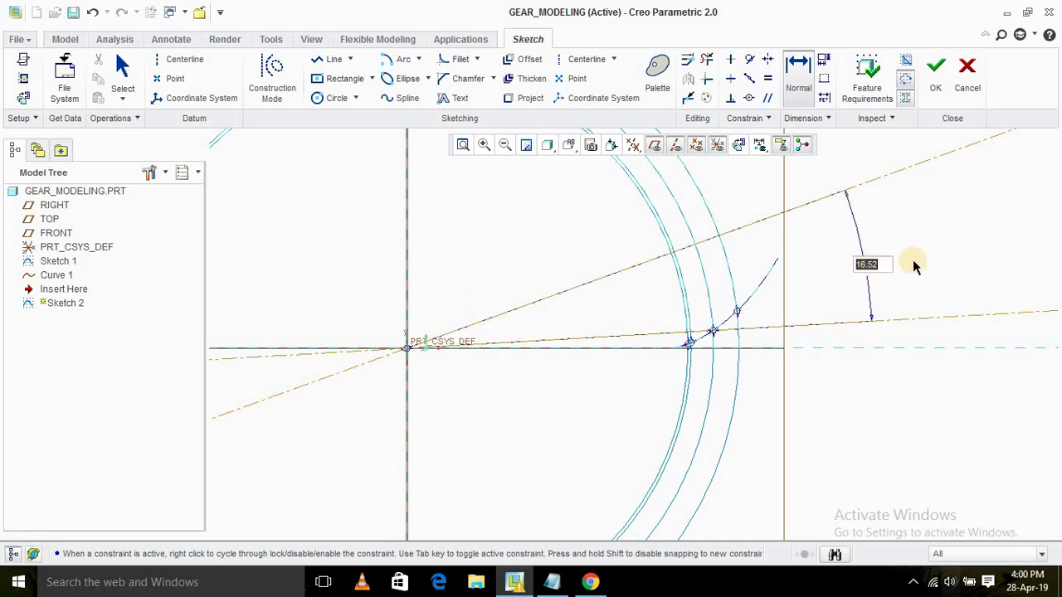
{"action": "type", "text": "90/24"}
{"action": "key", "text": "Return"}
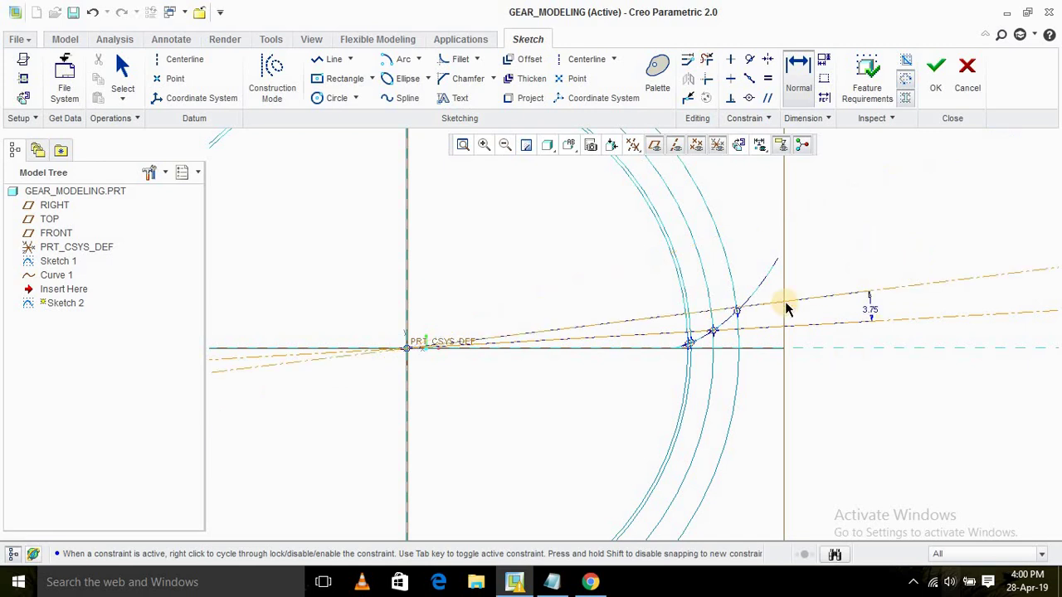
Examine where the upper centerline passes relative to the involute's intersection point on the outermost circle.
{"action": "scroll", "coordinate": [744, 320], "scroll_direction": "up", "scroll_amount": 1}
{"action": "scroll", "coordinate": [744, 319], "scroll_direction": "up", "scroll_amount": 4}
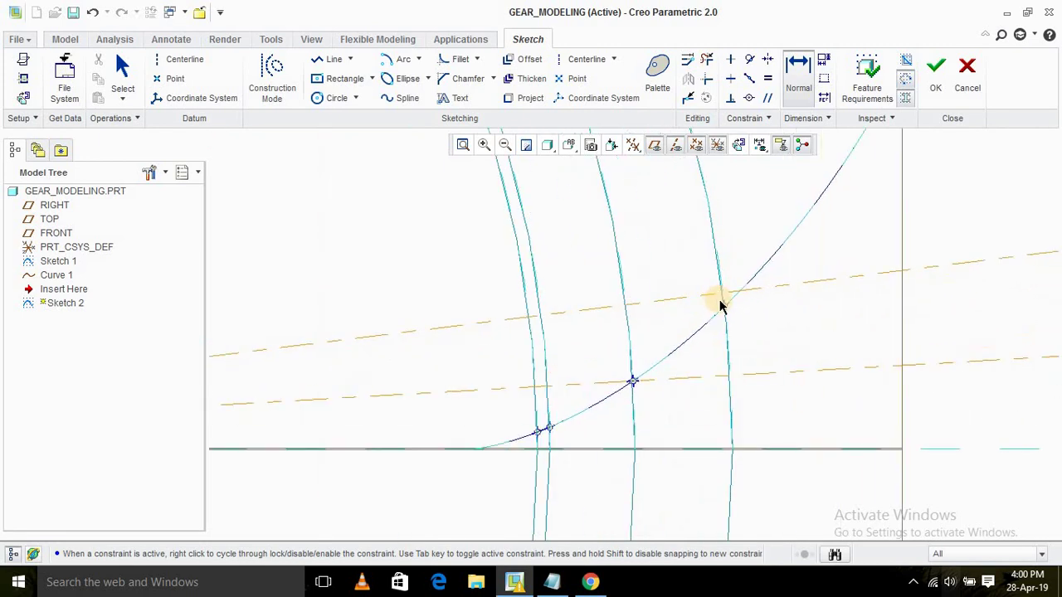
{"action": "scroll", "coordinate": [832, 291], "scroll_direction": "down", "scroll_amount": 2}
{"action": "scroll", "coordinate": [771, 308], "scroll_direction": "up", "scroll_amount": 2}
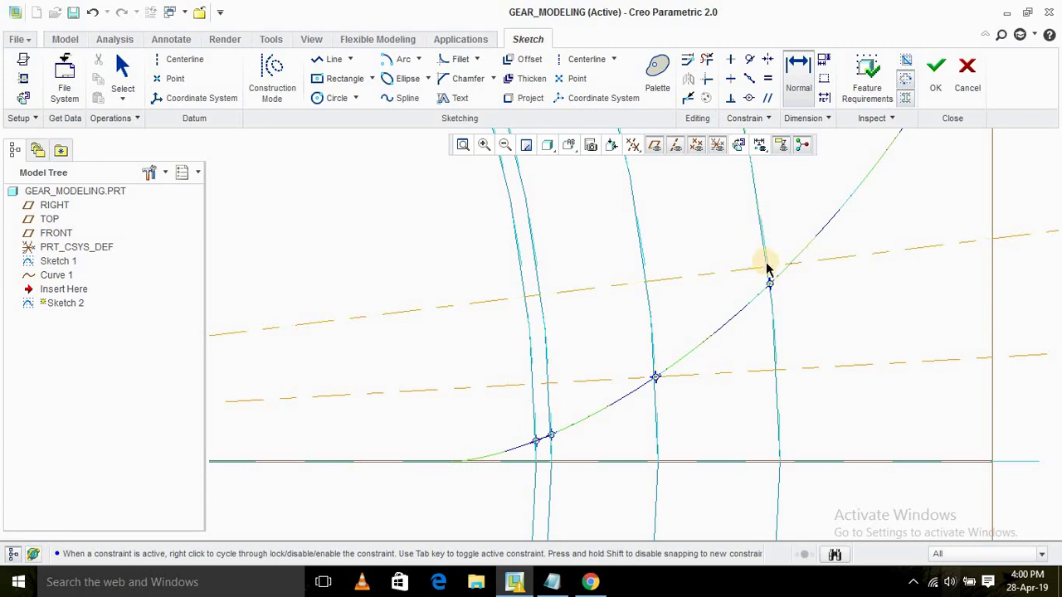
{"action": "scroll", "coordinate": [813, 251], "scroll_direction": "down", "scroll_amount": 1}
{"action": "left_click", "coordinate": [785, 274]}
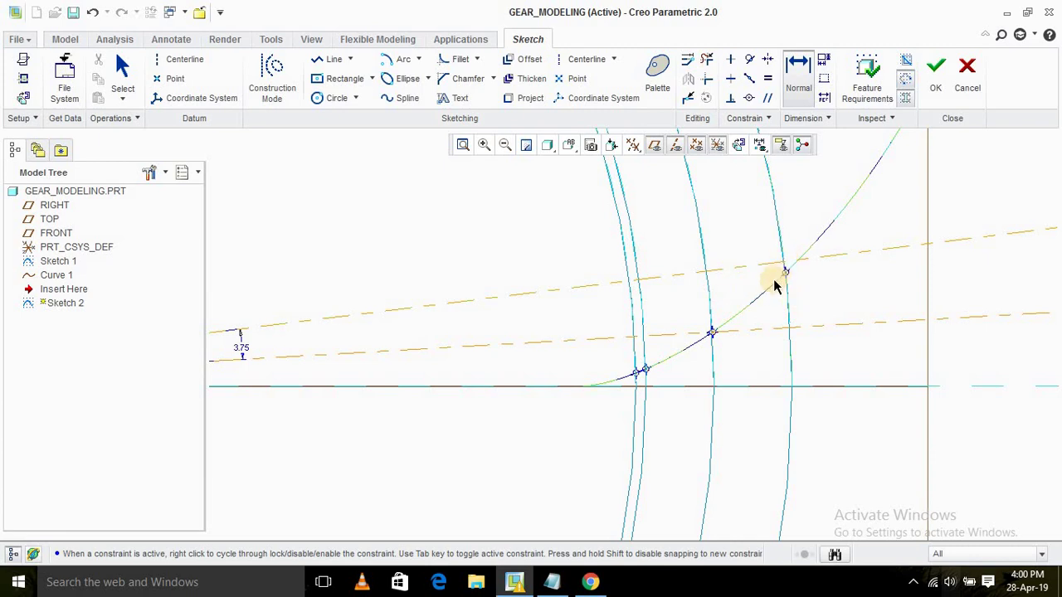
{"action": "scroll", "coordinate": [741, 280], "scroll_direction": "down", "scroll_amount": 3}
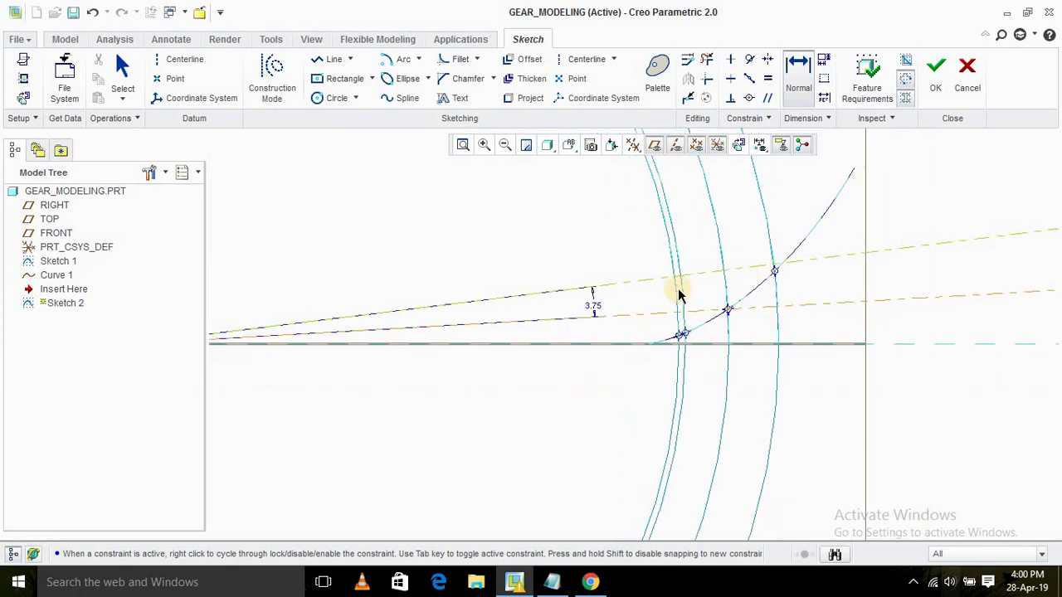
{"action": "scroll", "coordinate": [664, 301], "scroll_direction": "up", "scroll_amount": 2}
{"action": "scroll", "coordinate": [793, 273], "scroll_direction": "down", "scroll_amount": 3}
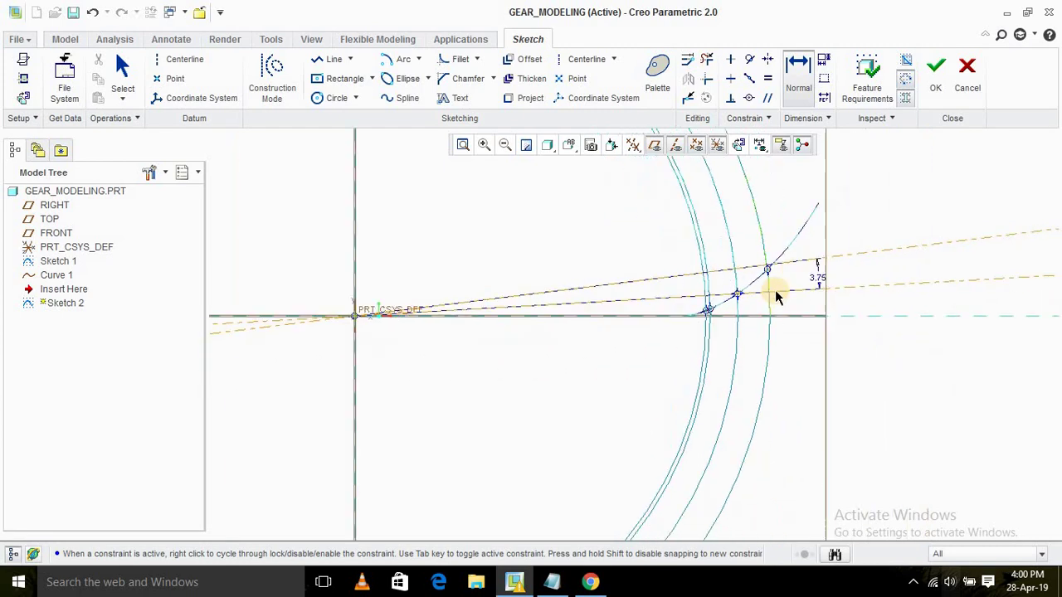
{"action": "scroll", "coordinate": [715, 283], "scroll_direction": "up", "scroll_amount": 2}
{"action": "scroll", "coordinate": [703, 287], "scroll_direction": "up", "scroll_amount": 1}
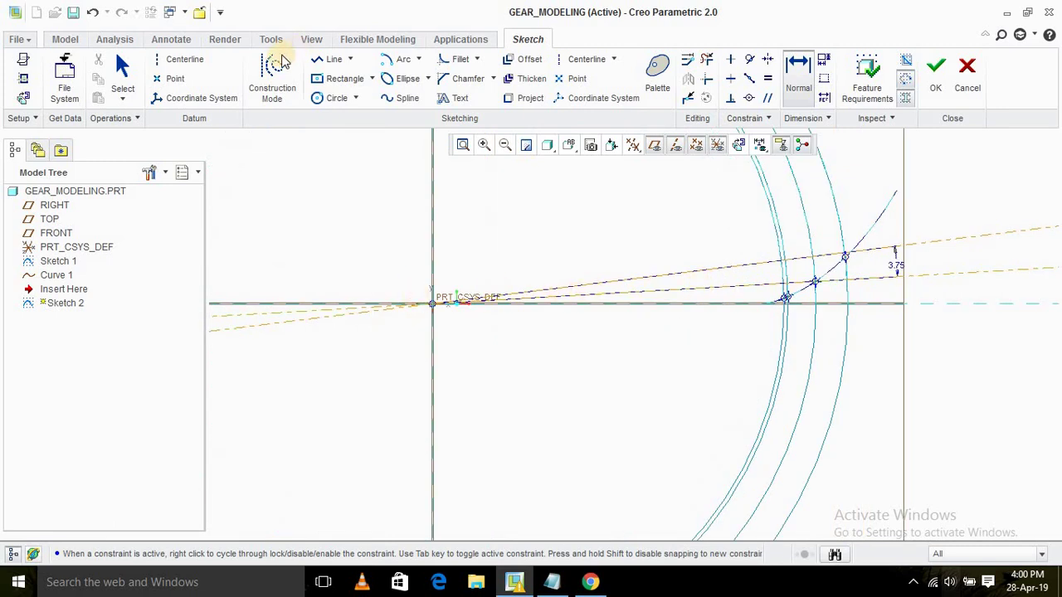
Sketch a spline along the involute through the four circle intersection points, ending on the curve just beyond the outermost circle.
{"action": "left_click", "coordinate": [410, 102]}
{"action": "scroll", "coordinate": [830, 307], "scroll_direction": "up", "scroll_amount": 3}
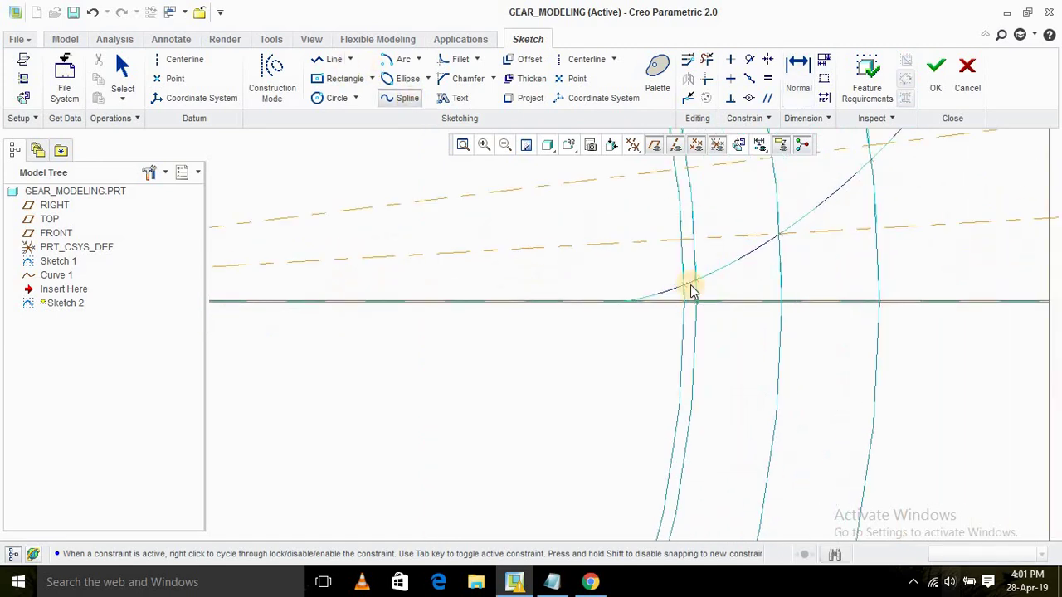
{"action": "left_click", "coordinate": [692, 283]}
{"action": "left_click", "coordinate": [779, 234]}
{"action": "left_click", "coordinate": [871, 160]}
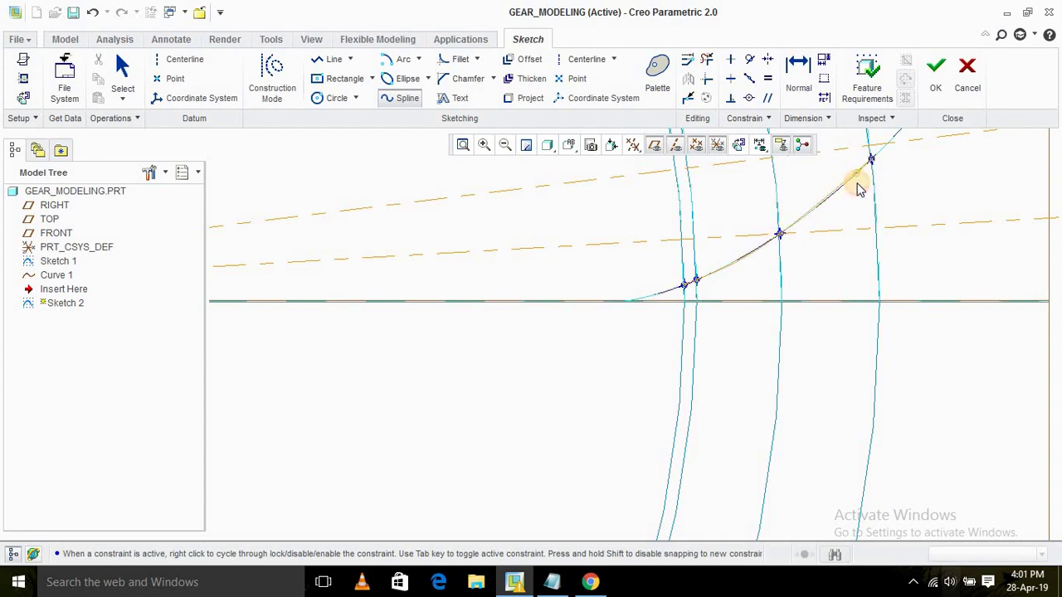
{"action": "scroll", "coordinate": [858, 180], "scroll_direction": "down", "scroll_amount": 3}
{"action": "left_click", "coordinate": [888, 146]}
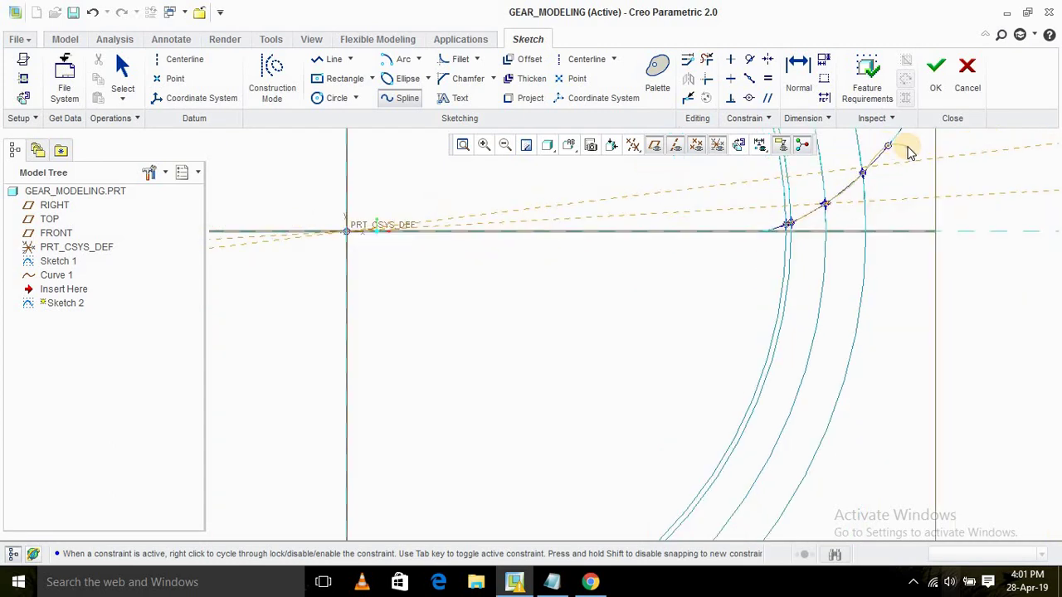
{"action": "scroll", "coordinate": [807, 296], "scroll_direction": "down", "scroll_amount": 2}
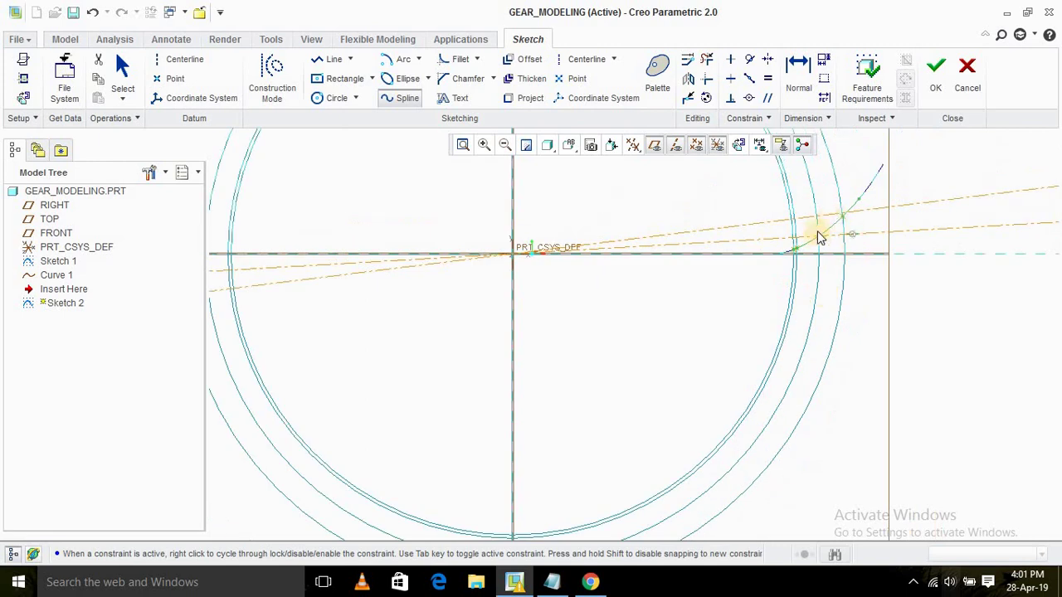
{"action": "middle_click", "coordinate": [761, 306]}
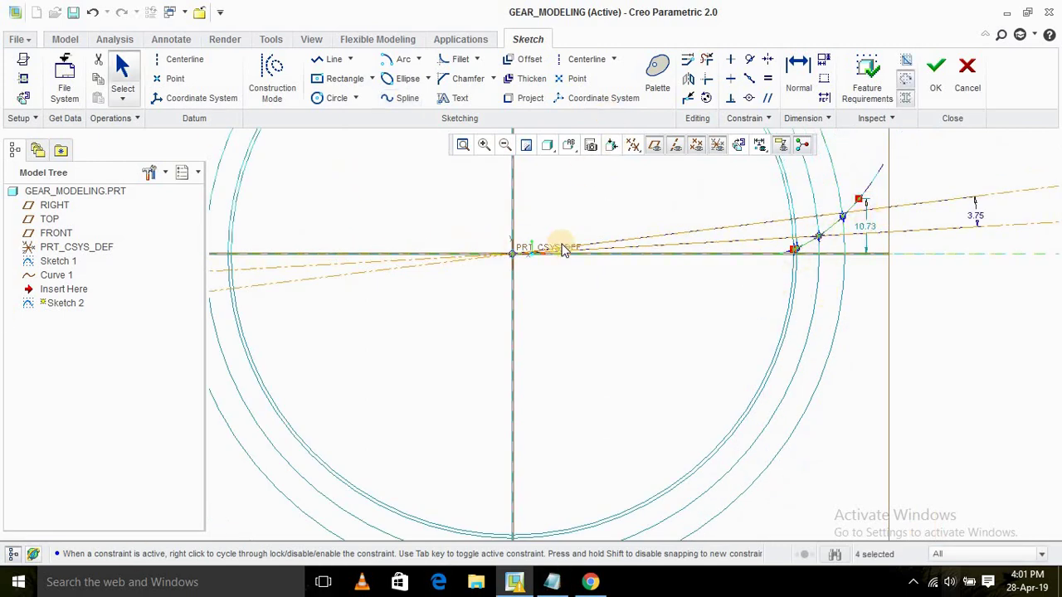
Draw a center-and-ends arc about the gear center along the innermost circle, starting at the spline's lower end and extending past the upper centerline.
{"action": "left_click", "coordinate": [419, 61]}
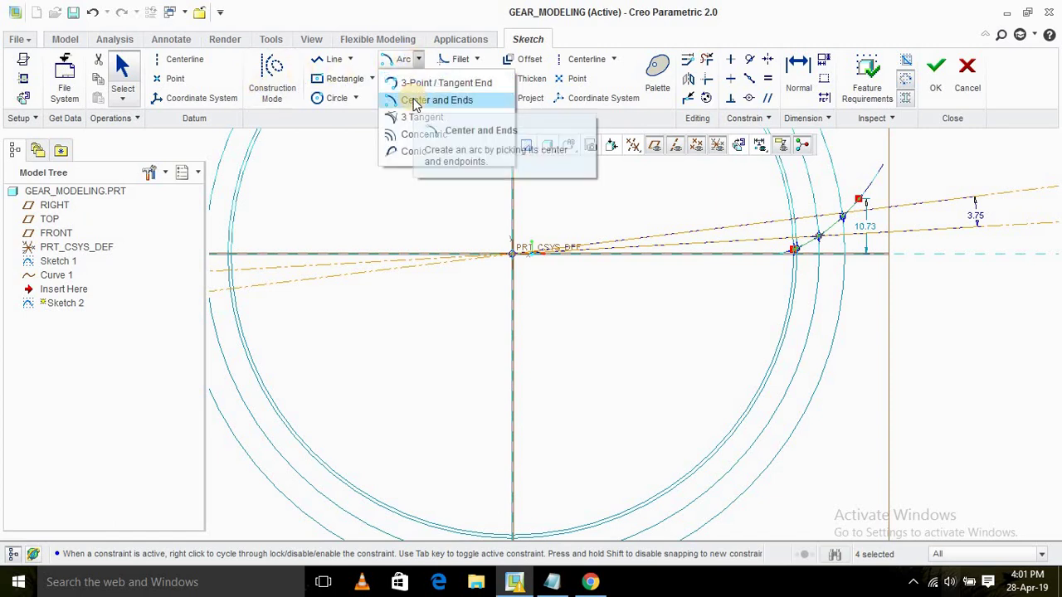
{"action": "left_click", "coordinate": [415, 103]}
{"action": "left_click", "coordinate": [506, 259]}
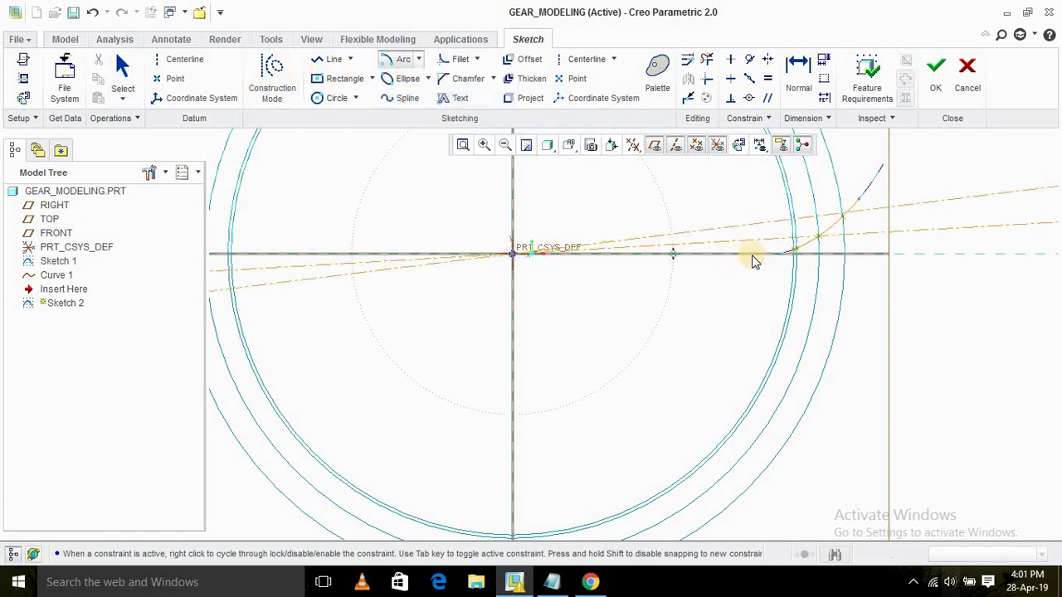
{"action": "scroll", "coordinate": [778, 258], "scroll_direction": "up", "scroll_amount": 4}
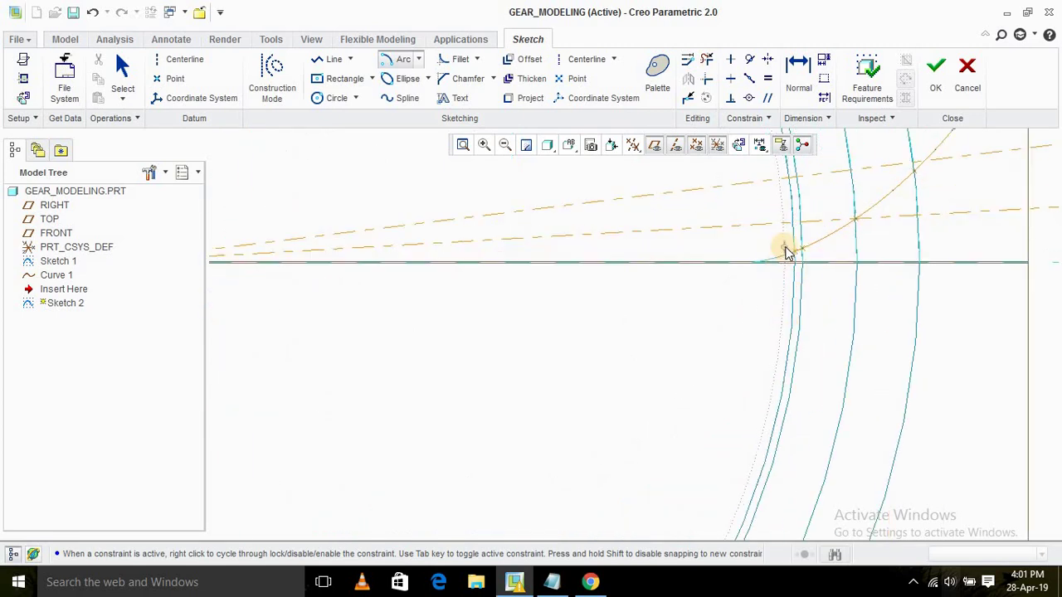
{"action": "left_click", "coordinate": [792, 251]}
{"action": "scroll", "coordinate": [788, 201], "scroll_direction": "down", "scroll_amount": 4}
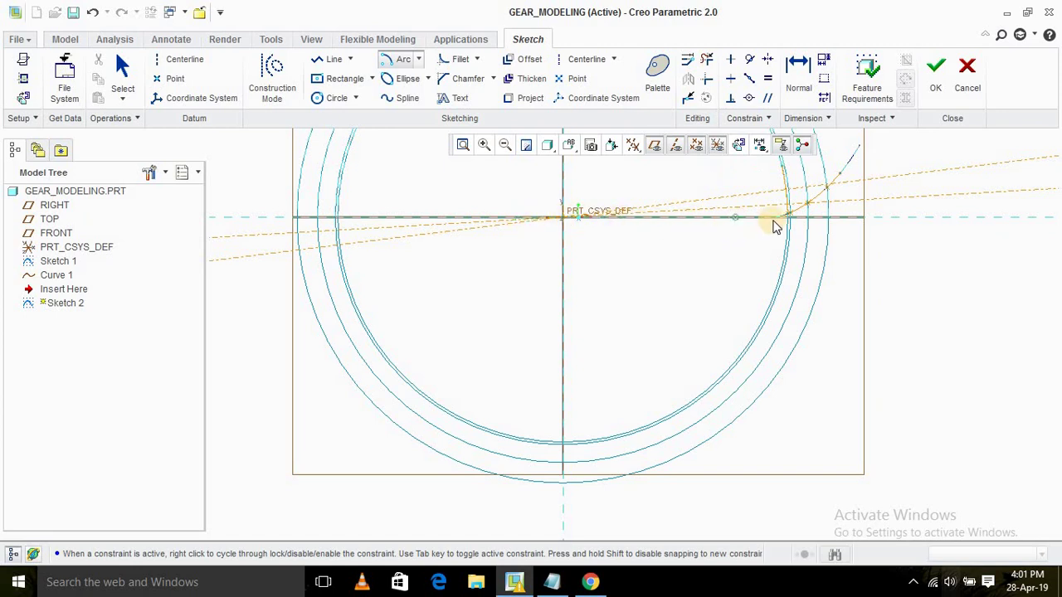
{"action": "scroll", "coordinate": [633, 372], "scroll_direction": "up", "scroll_amount": 3}
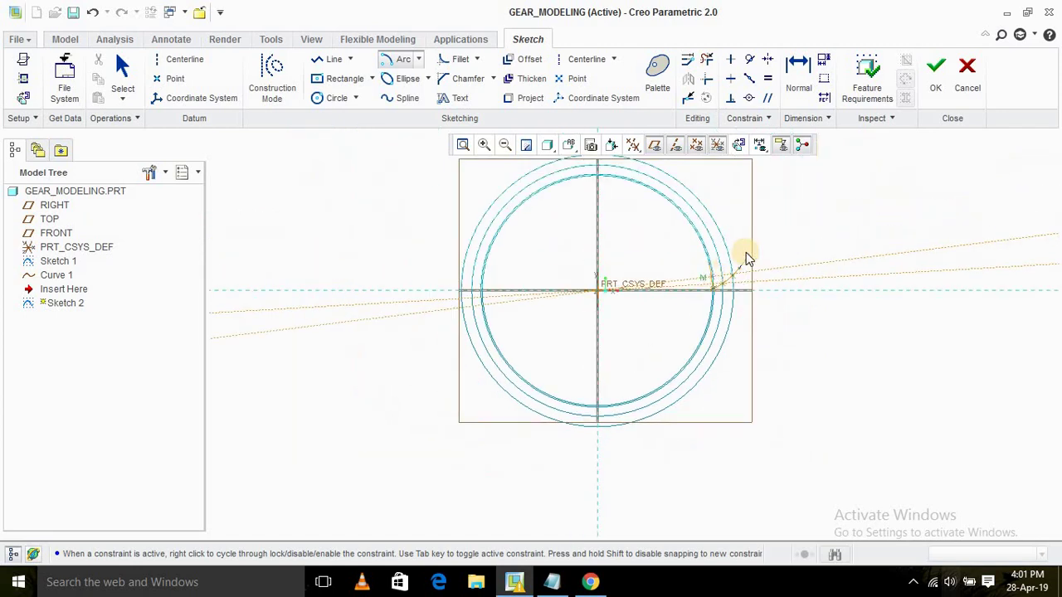
{"action": "scroll", "coordinate": [730, 273], "scroll_direction": "down", "scroll_amount": 5}
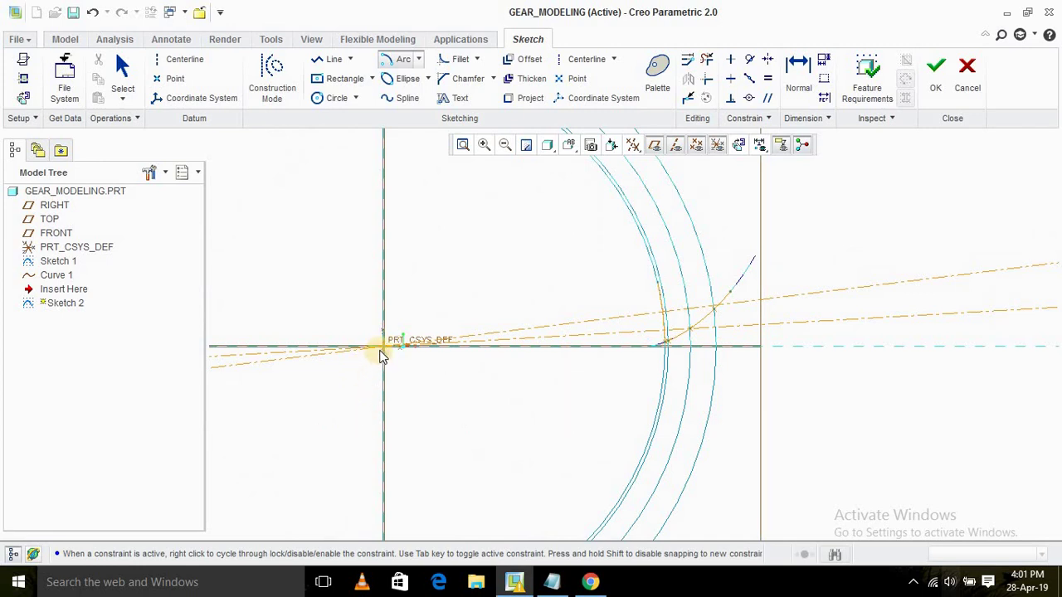
Draw a center-and-ends arc about the gear center along the outermost circle, from the spline's intersection up past the upper centerline.
{"action": "left_click", "coordinate": [712, 312]}
{"action": "left_click", "coordinate": [705, 263]}
{"action": "middle_click", "coordinate": [603, 256]}
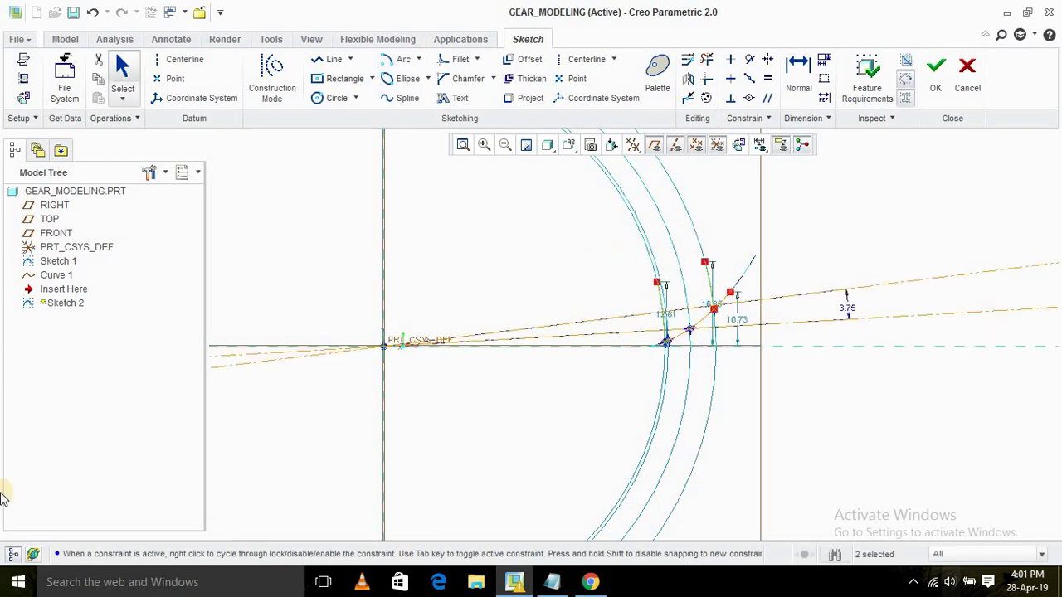
Mirror the involute spline about the upper centerline to form the tooth's opposite flank.
{"action": "left_click", "coordinate": [700, 325]}
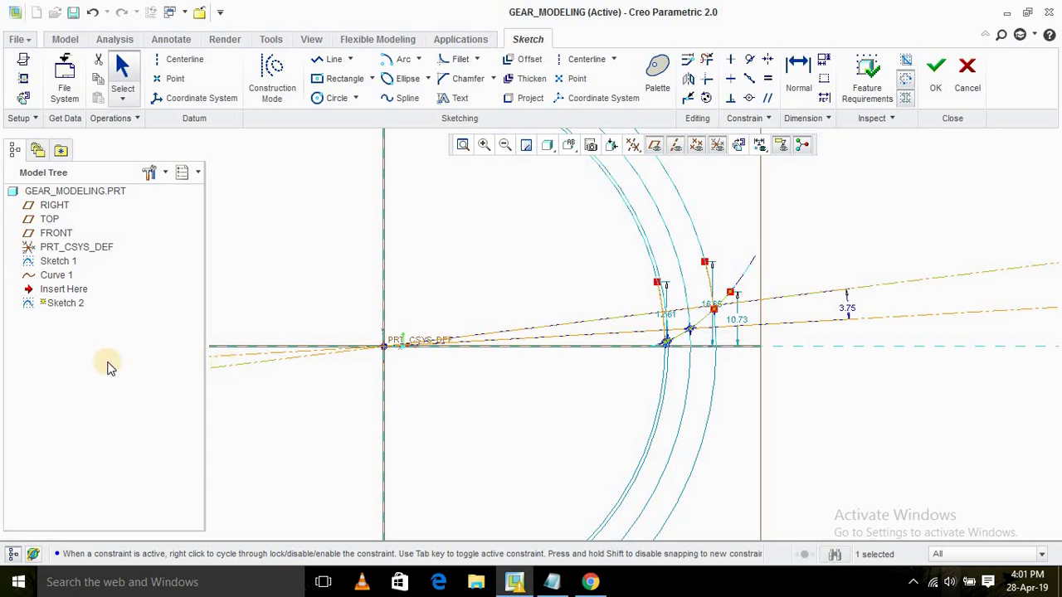
{"action": "left_click", "coordinate": [688, 79]}
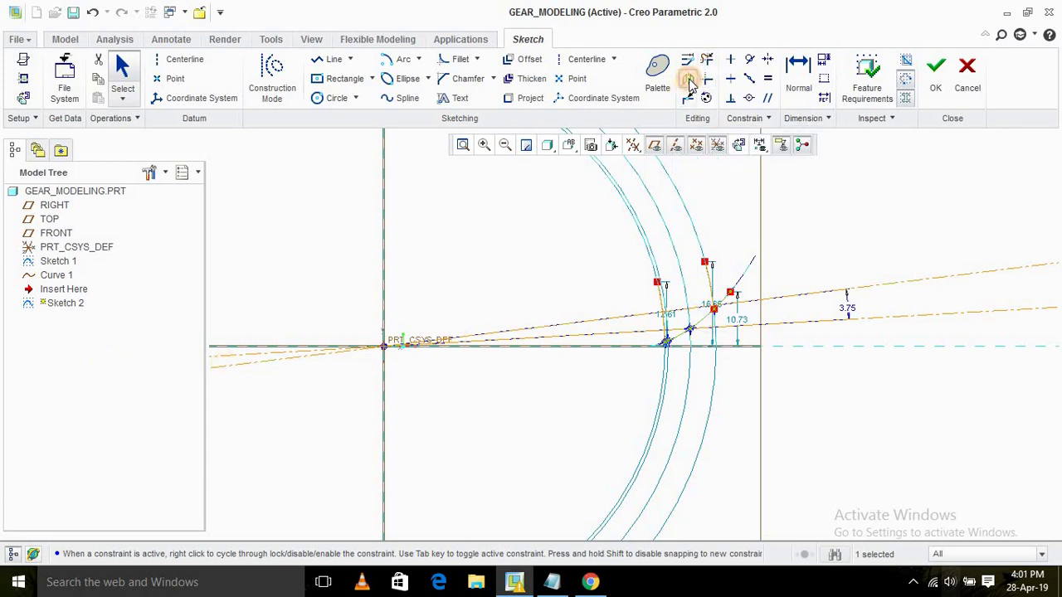
{"action": "left_click", "coordinate": [792, 299]}
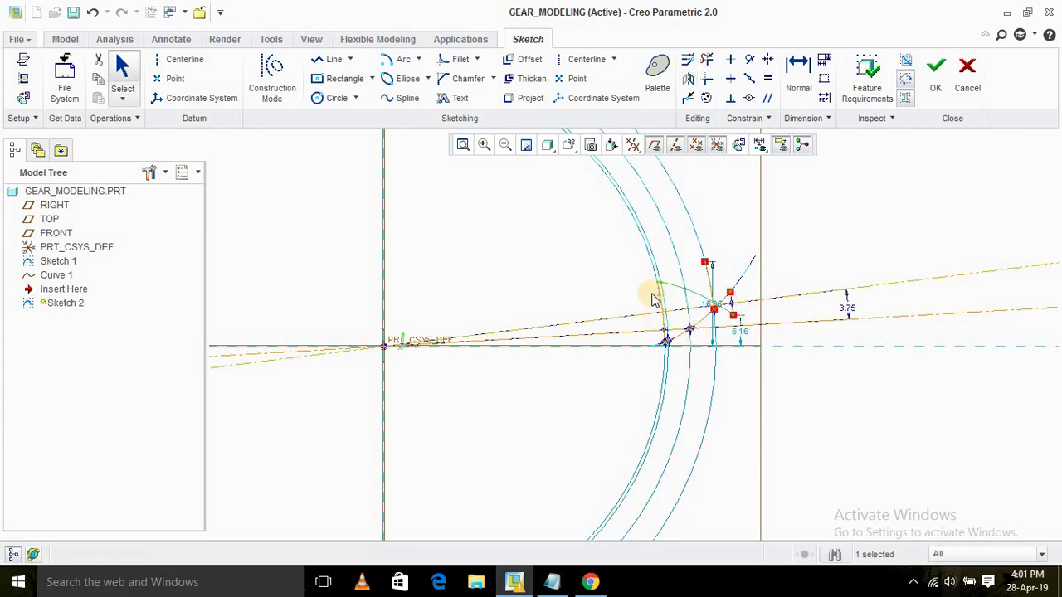
{"action": "scroll", "coordinate": [664, 290], "scroll_direction": "up", "scroll_amount": 1}
{"action": "scroll", "coordinate": [663, 290], "scroll_direction": "up", "scroll_amount": 3}
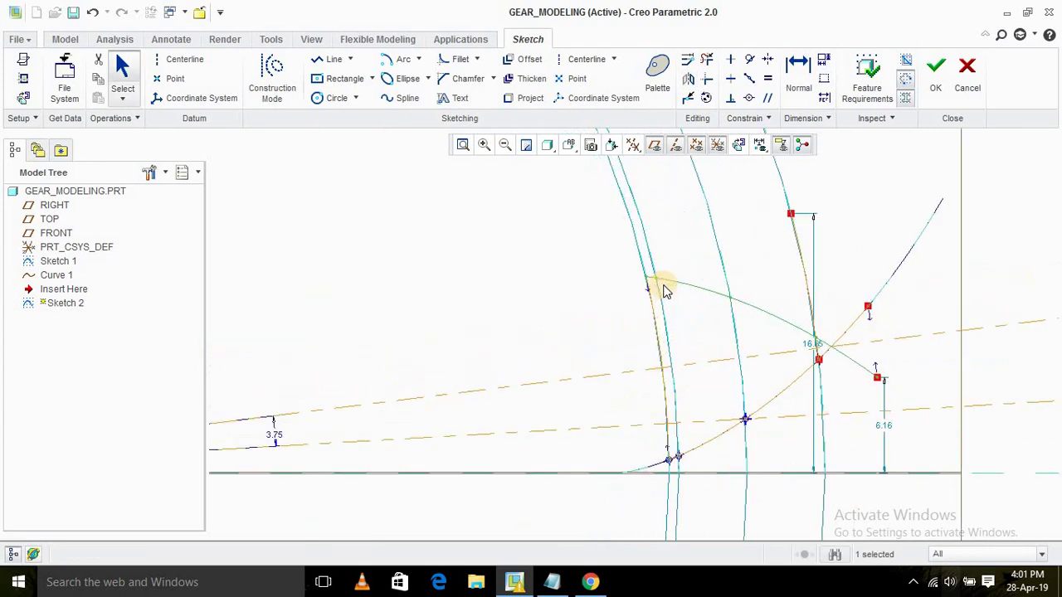
{"action": "scroll", "coordinate": [647, 427], "scroll_direction": "down", "scroll_amount": 1}
{"action": "scroll", "coordinate": [650, 398], "scroll_direction": "down", "scroll_amount": 2}
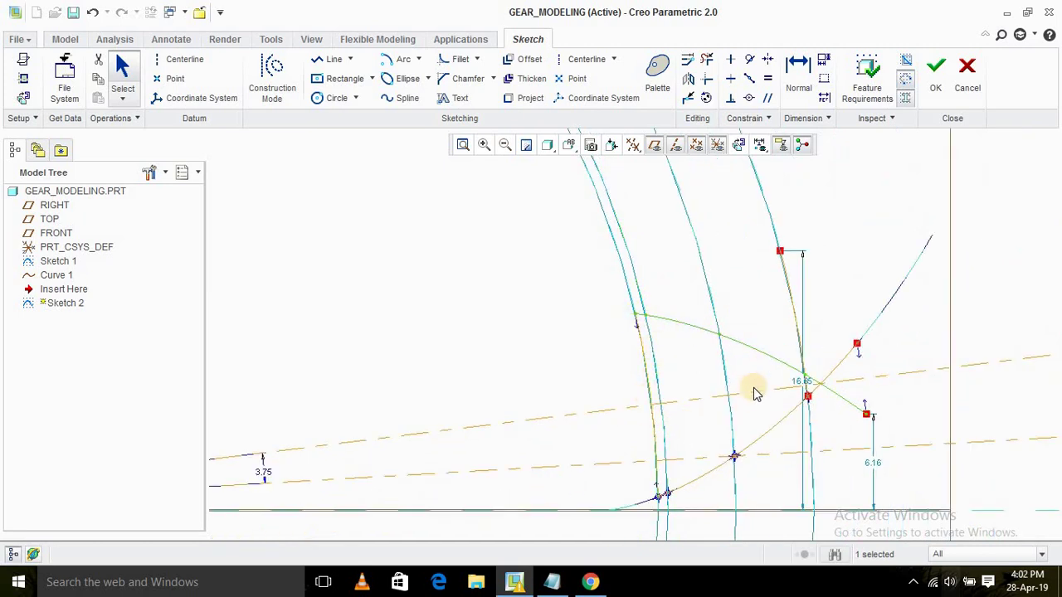
Trim the excess arc and spline ends beyond the outermost circle, leaving a closed tooth profile.
{"action": "left_click", "coordinate": [706, 60]}
{"action": "left_click", "coordinate": [785, 313]}
{"action": "scroll", "coordinate": [815, 391], "scroll_direction": "up", "scroll_amount": 3}
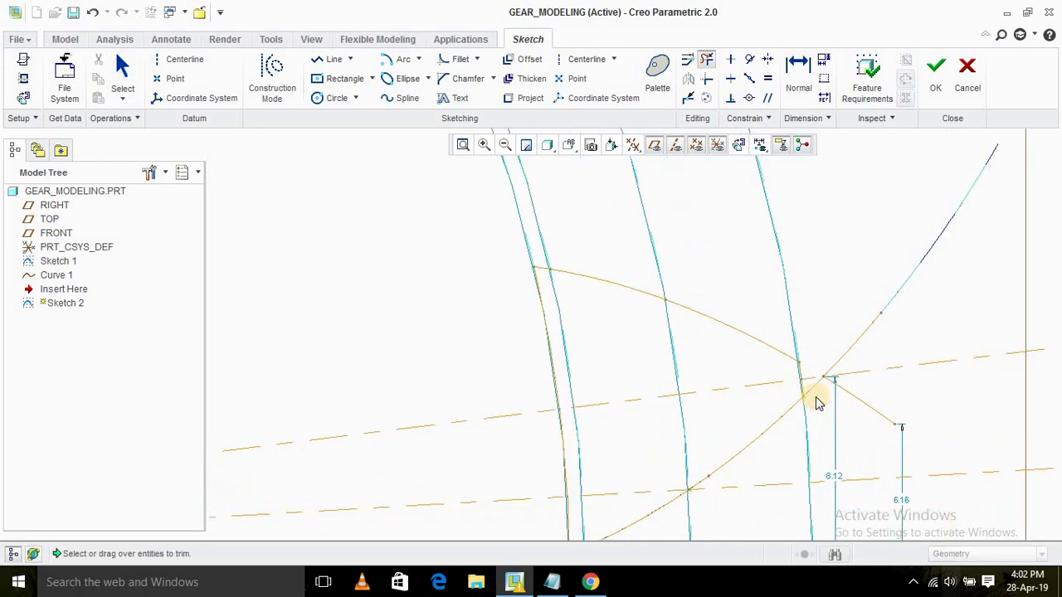
{"action": "left_click", "coordinate": [890, 404]}
{"action": "scroll", "coordinate": [912, 266], "scroll_direction": "down", "scroll_amount": 4}
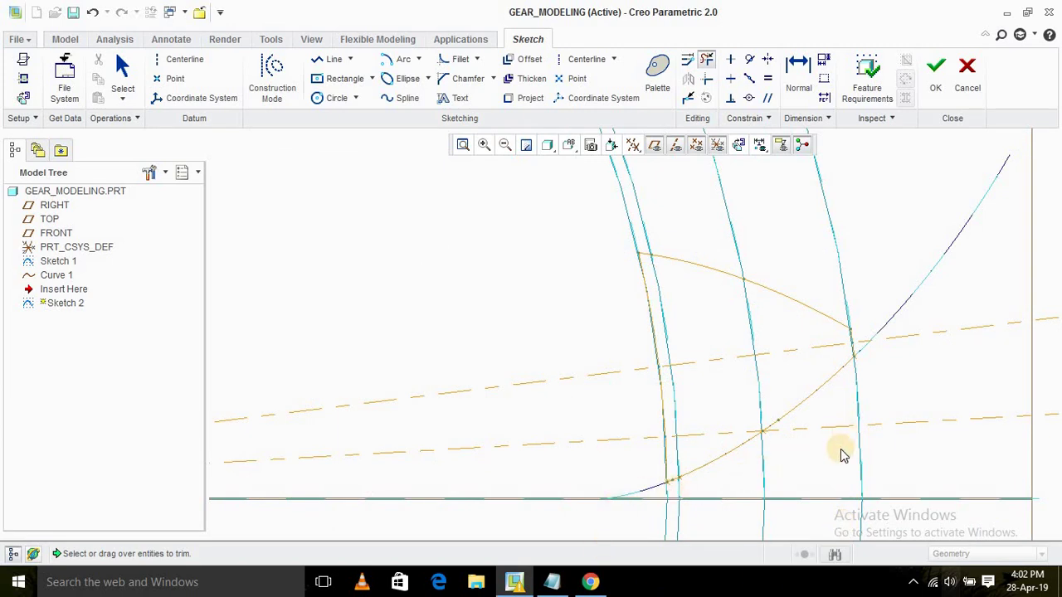
{"action": "middle_click", "coordinate": [842, 455]}
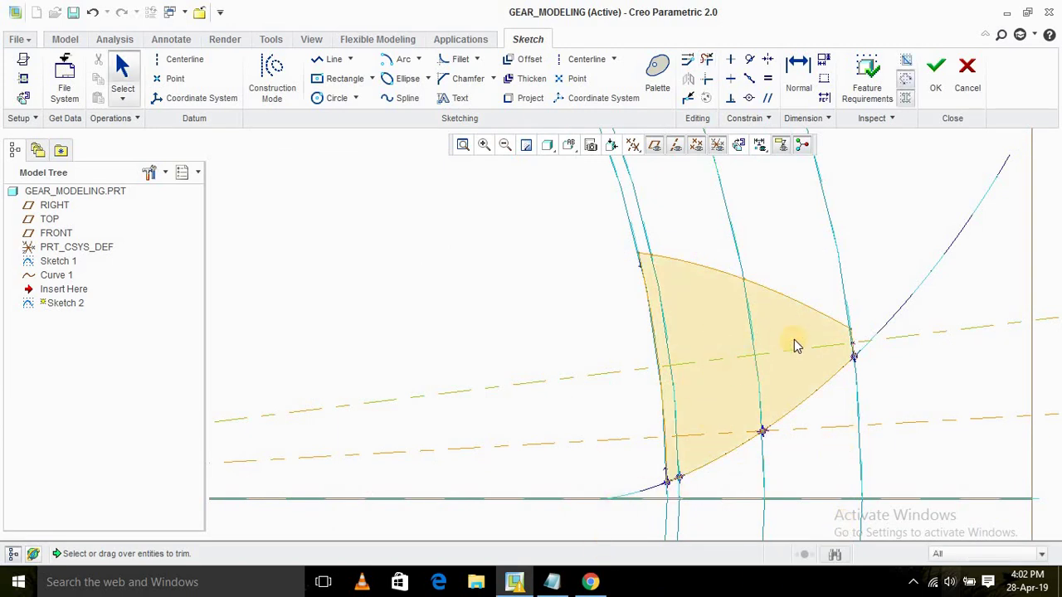
Finish the tooth sketch and extrude the profile to a depth of 20.
{"action": "scroll", "coordinate": [790, 357], "scroll_direction": "up", "scroll_amount": 3}
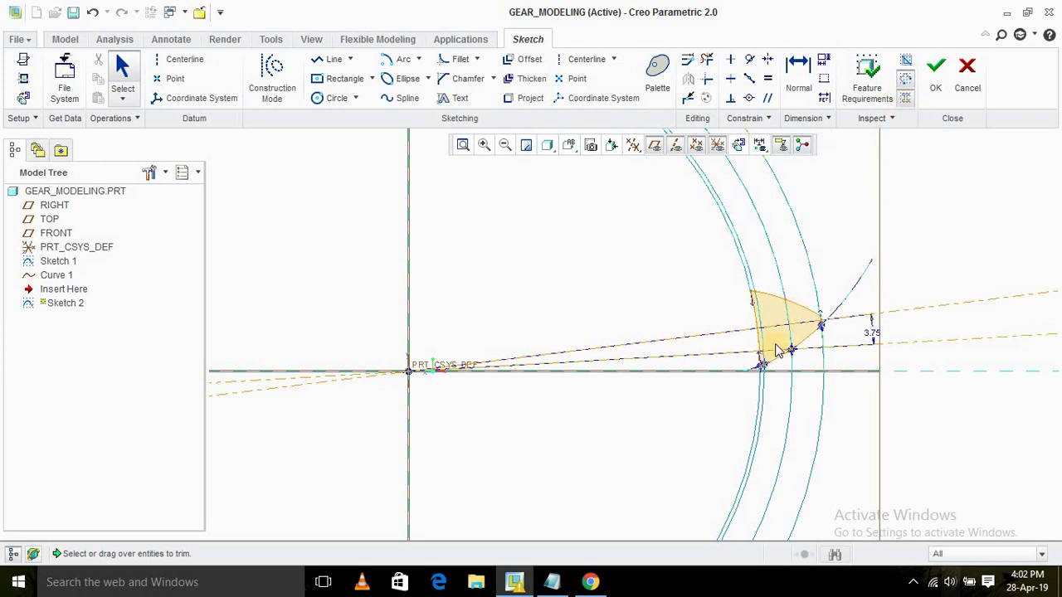
{"action": "left_click", "coordinate": [936, 80]}
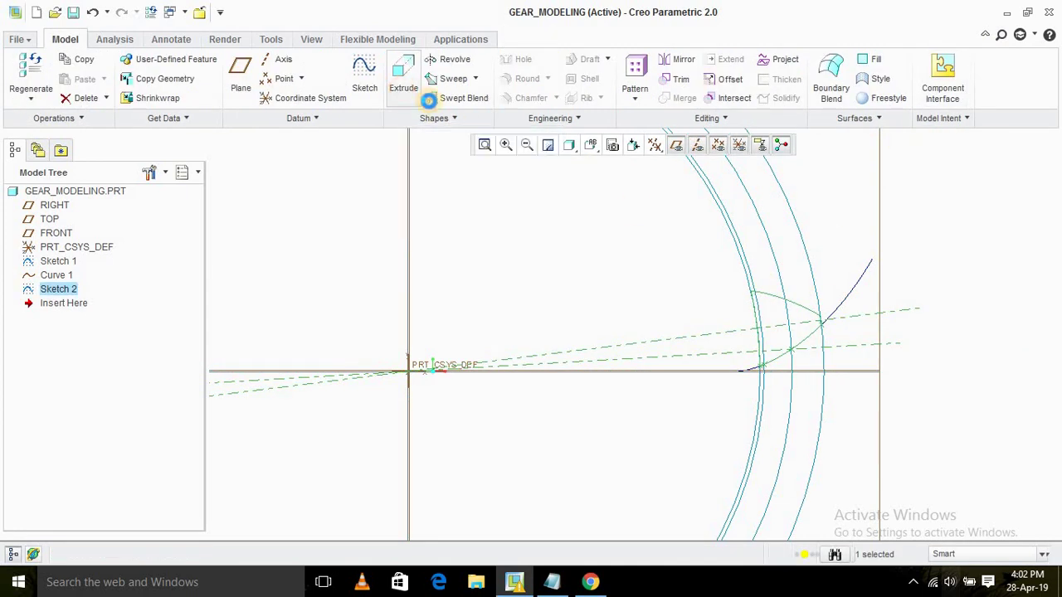
{"action": "left_click", "coordinate": [402, 88]}
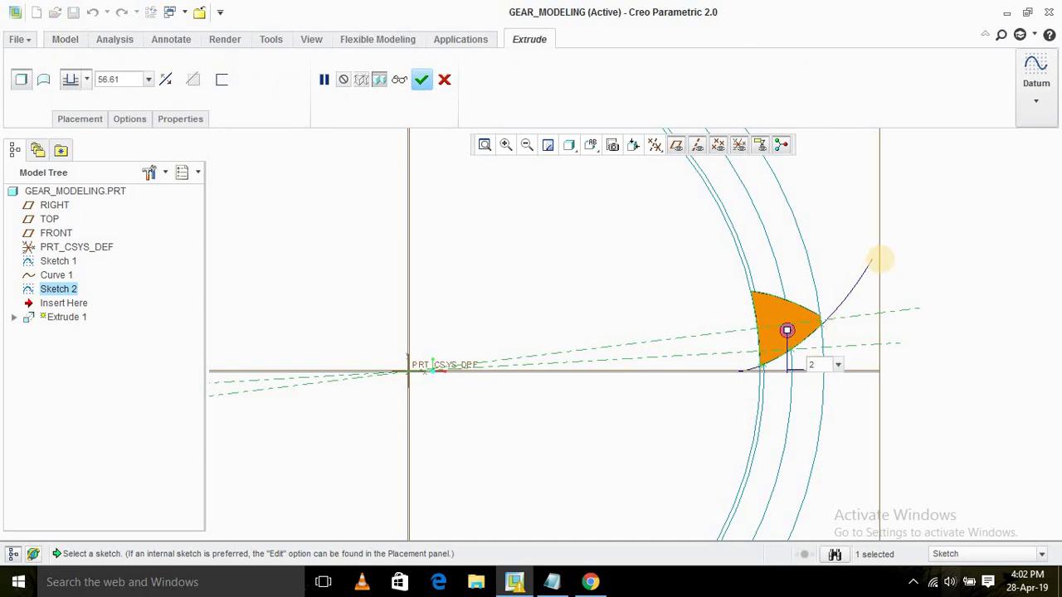
{"action": "left_click", "coordinate": [880, 259]}
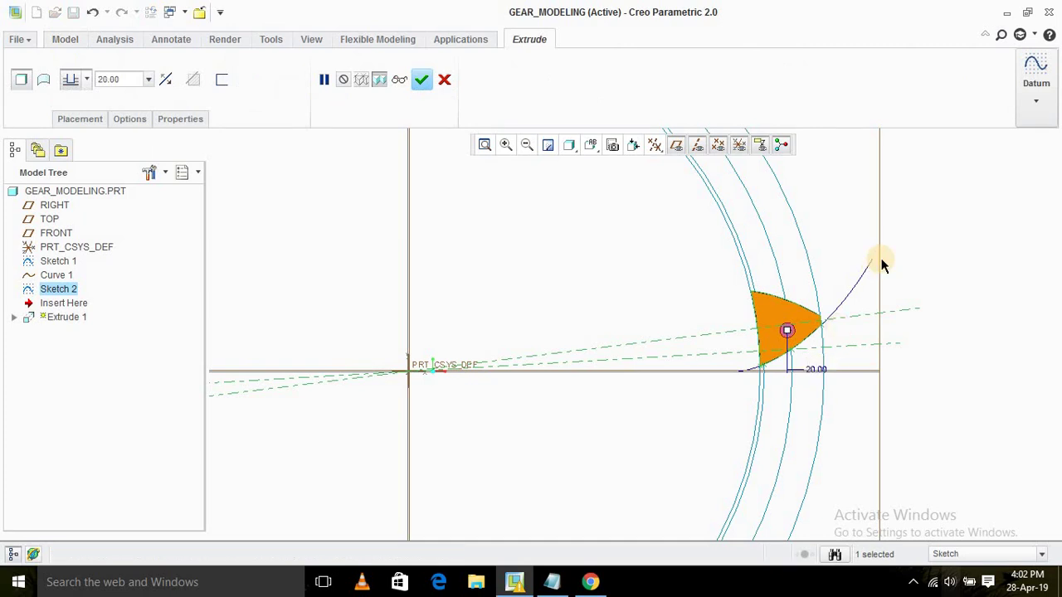
{"action": "left_click", "coordinate": [421, 86]}
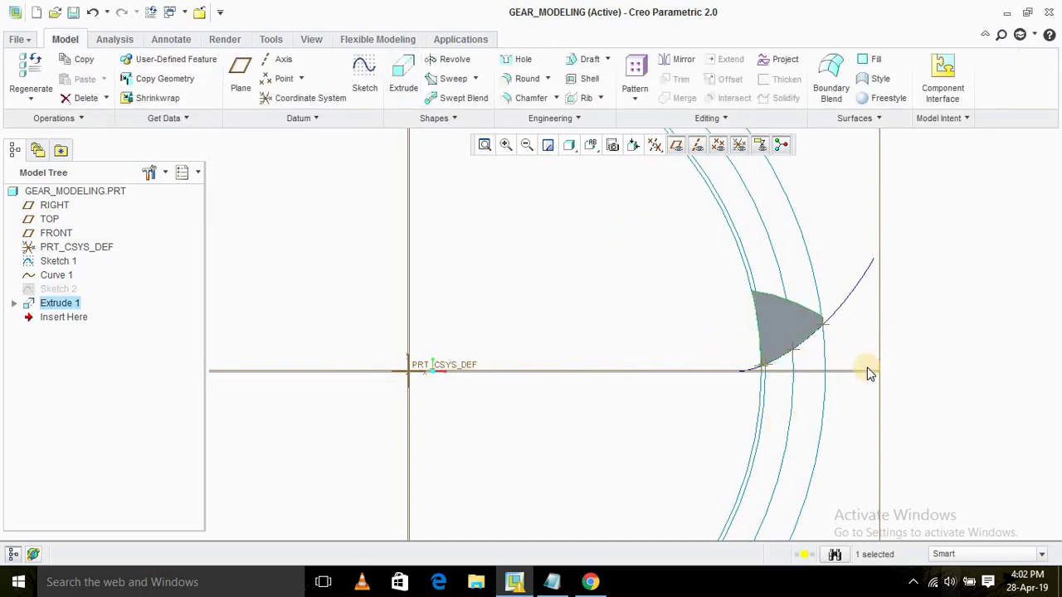
Start an axis pattern of the extruded tooth about the Z-axis of the default coordinate system.
{"action": "scroll", "coordinate": [868, 373], "scroll_direction": "down", "scroll_amount": 1}
{"action": "scroll", "coordinate": [868, 370], "scroll_direction": "down", "scroll_amount": 2}
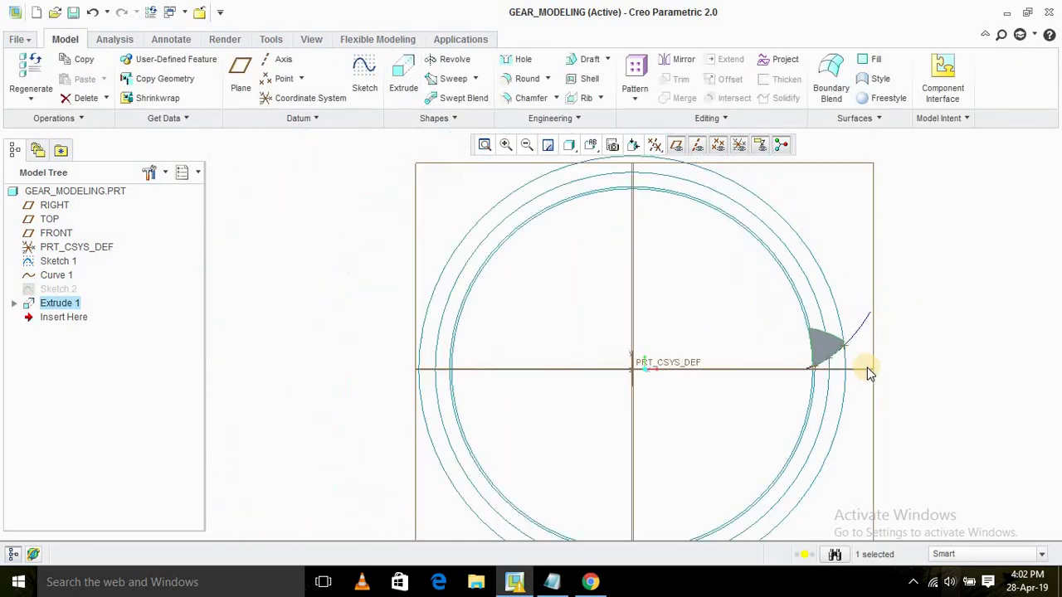
{"action": "left_click", "coordinate": [642, 77]}
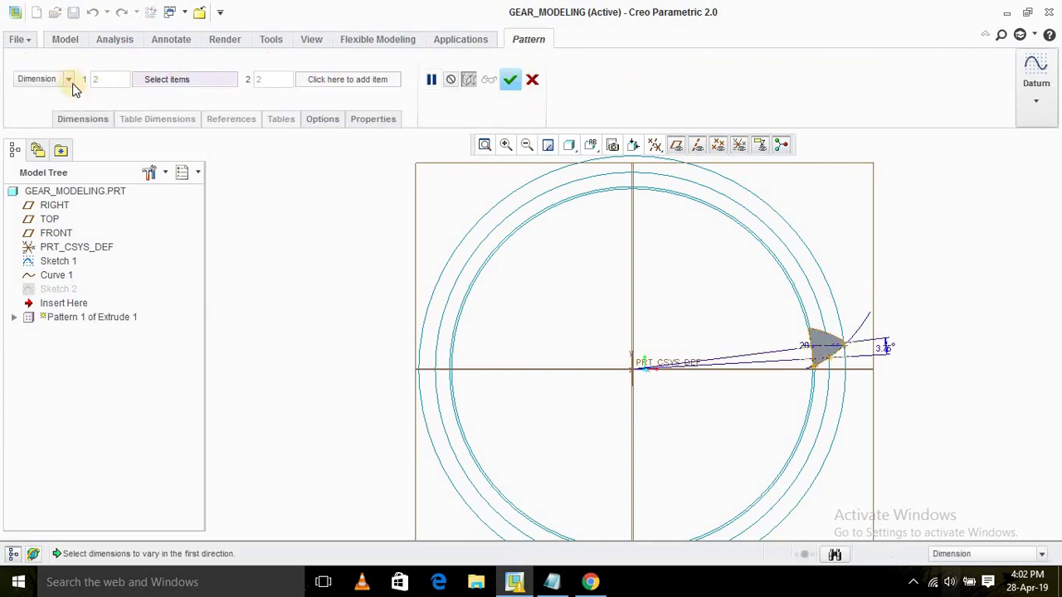
{"action": "left_click", "coordinate": [73, 83]}
{"action": "left_click", "coordinate": [29, 113]}
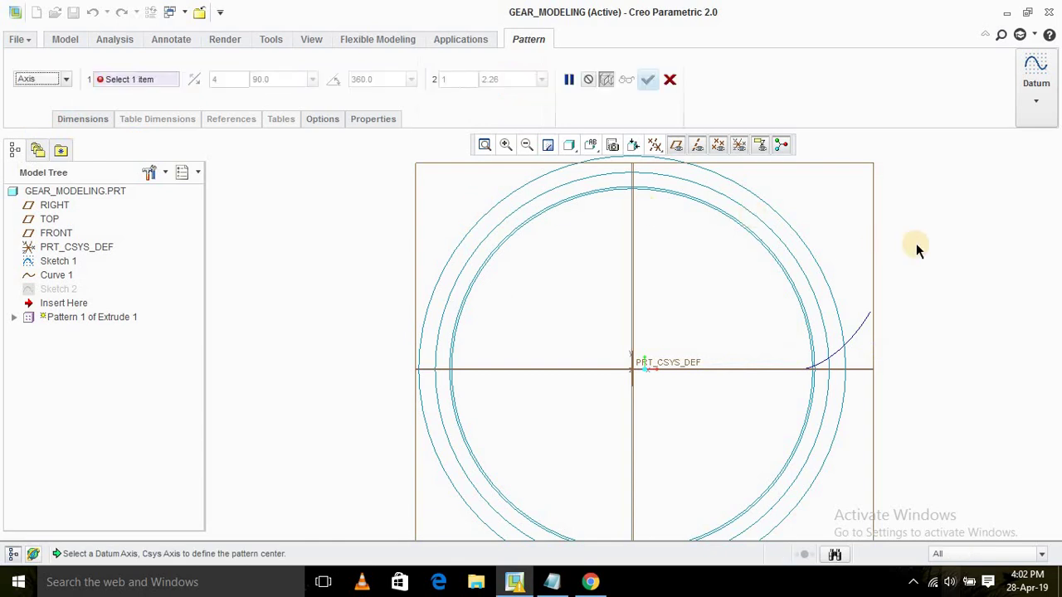
{"action": "middle_click_drag", "start_coordinate": [913, 248], "coordinate": [670, 347]}
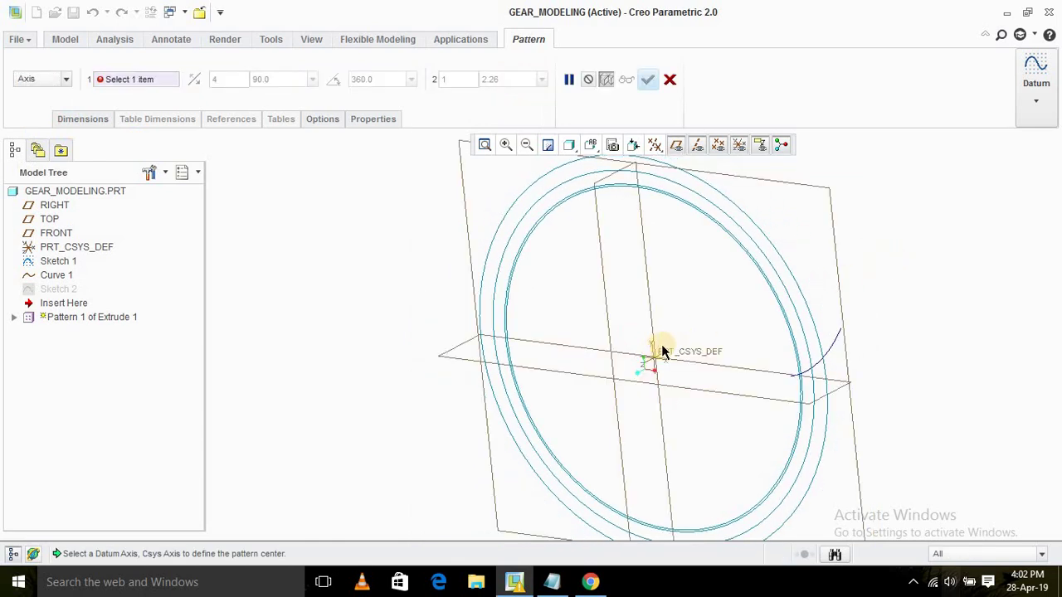
{"action": "scroll", "coordinate": [644, 362], "scroll_direction": "down", "scroll_amount": 5}
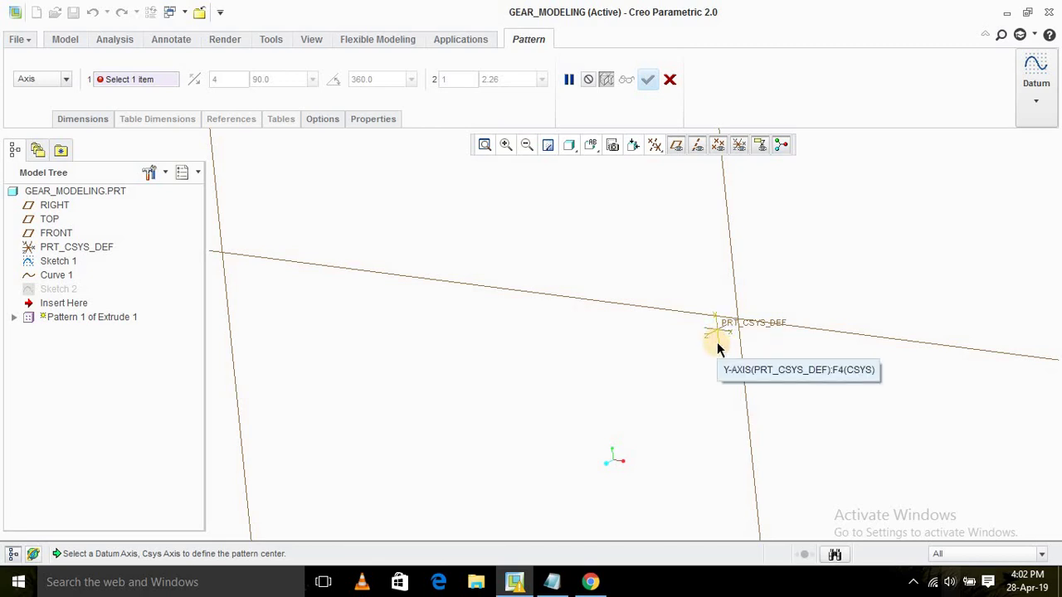
{"action": "left_click", "coordinate": [711, 337]}
{"action": "key", "text": "ctrl+d"}
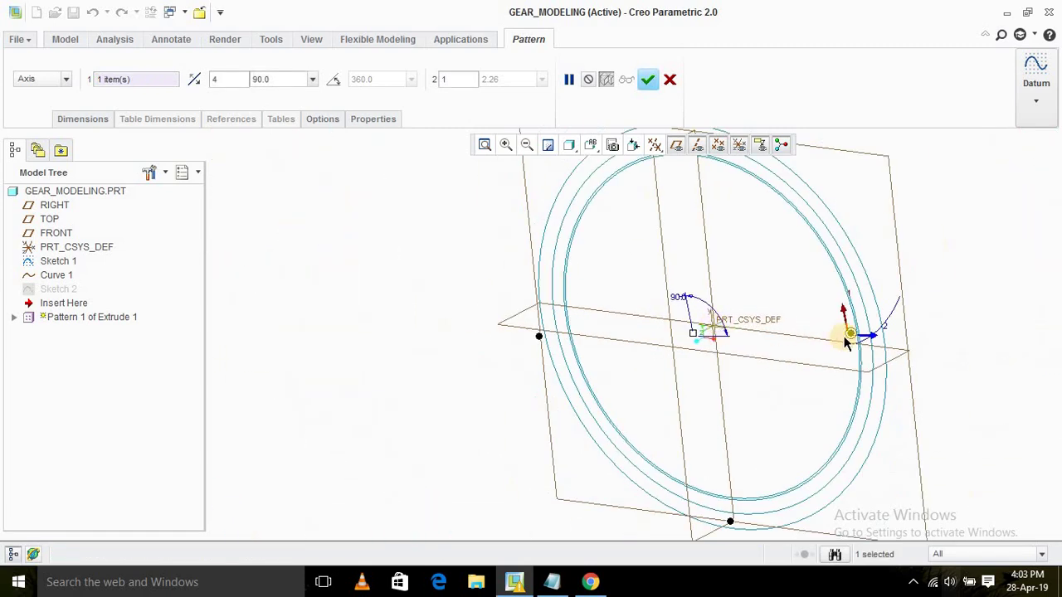
Set the pattern to 24 members distributed evenly over 360 degrees and complete it.
{"action": "left_click", "coordinate": [214, 83]}
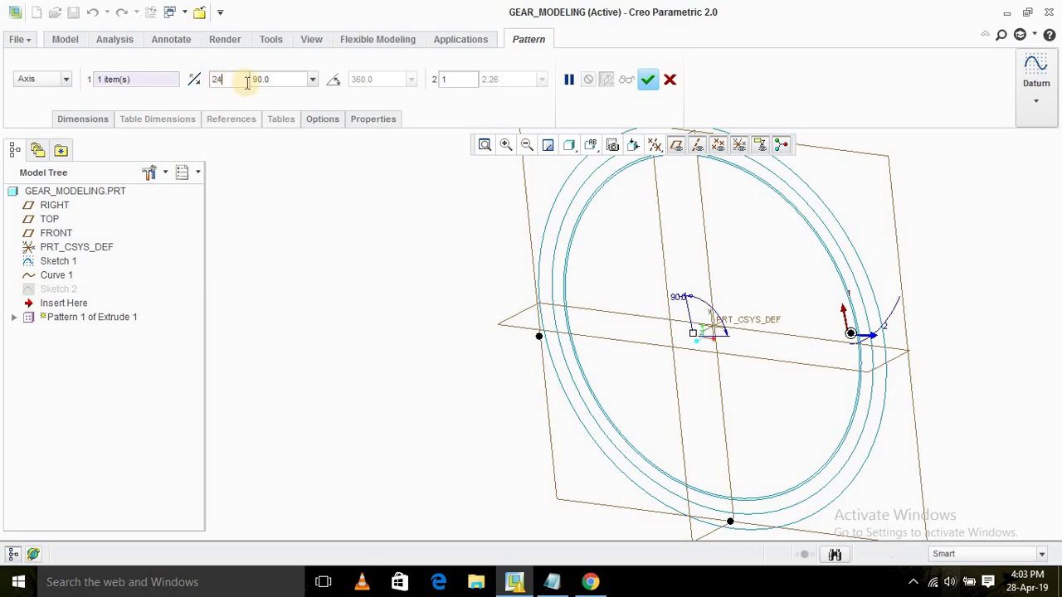
{"action": "left_click", "coordinate": [335, 82]}
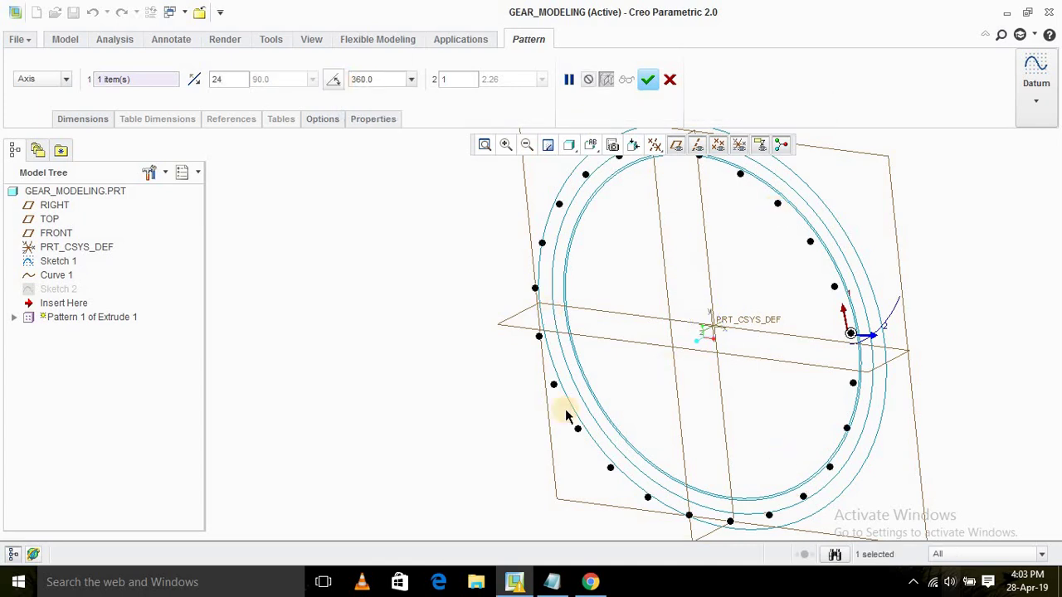
{"action": "left_click", "coordinate": [648, 80]}
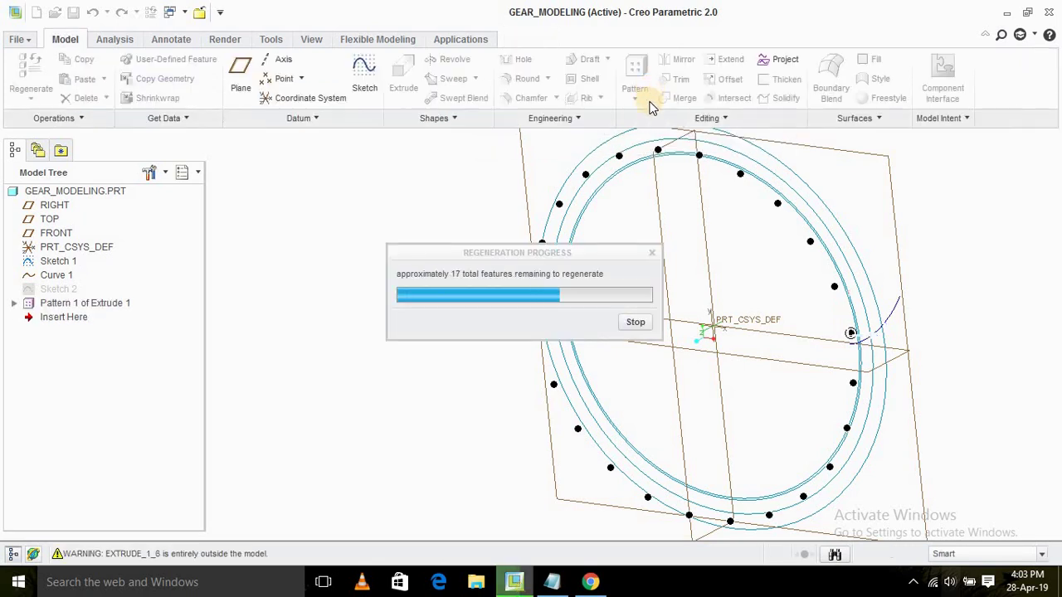
Start an extrude sketch on the FRONT plane, oriented to the sketch view, and add the innermost gear circle as a sketch reference.
{"action": "scroll", "coordinate": [711, 379], "scroll_direction": "up", "scroll_amount": 2}
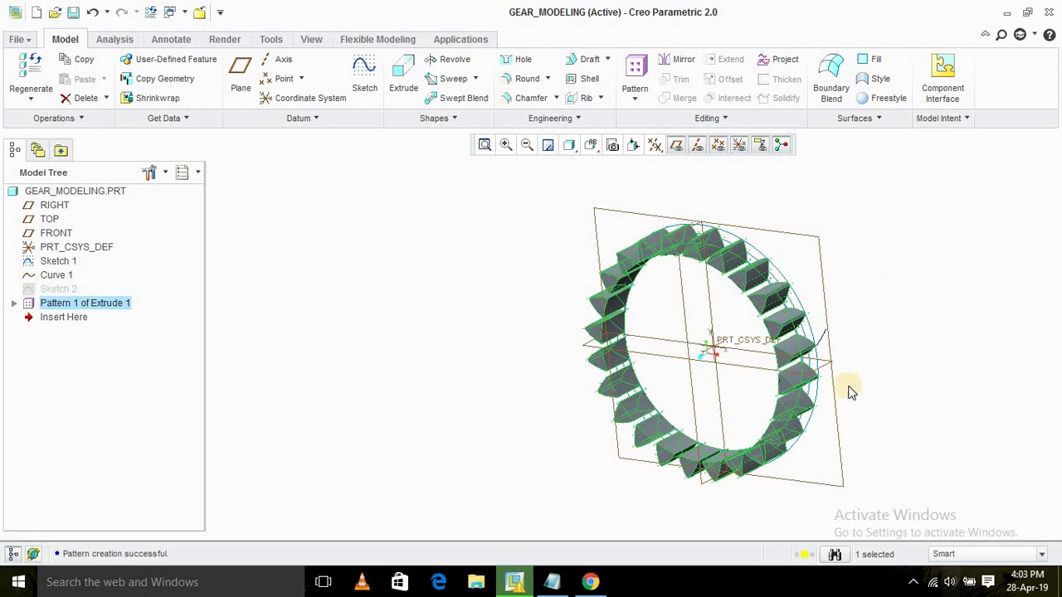
{"action": "left_click", "coordinate": [406, 79]}
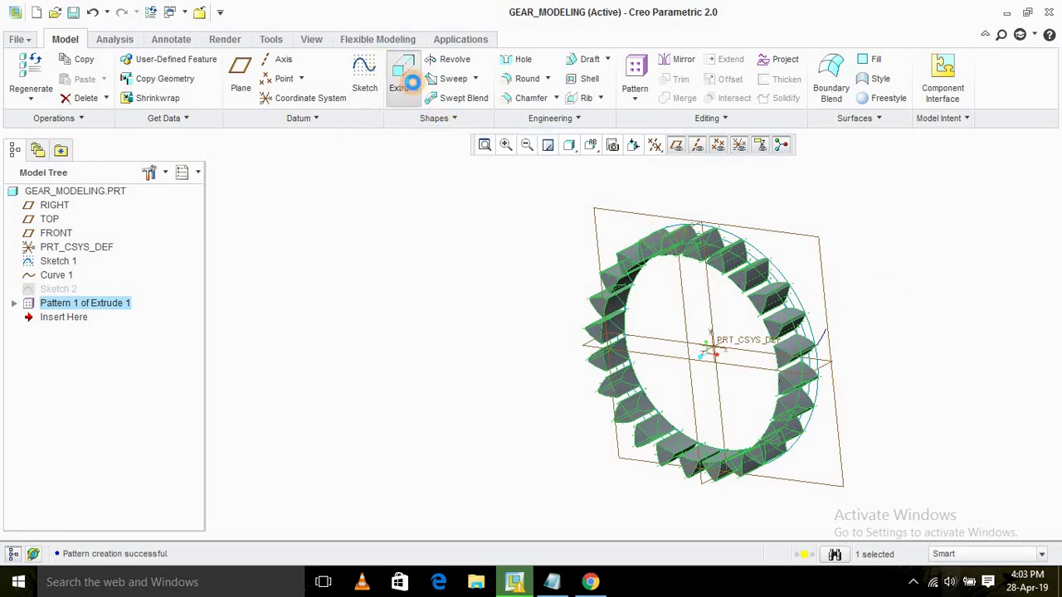
{"action": "left_click", "coordinate": [784, 233]}
{"action": "left_click", "coordinate": [735, 146]}
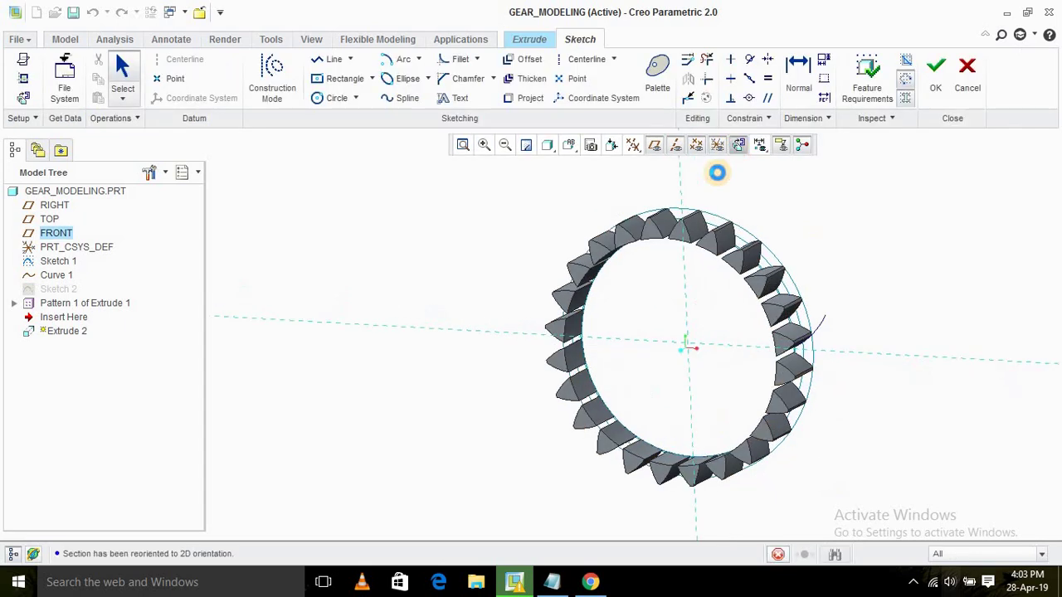
{"action": "left_click", "coordinate": [24, 78]}
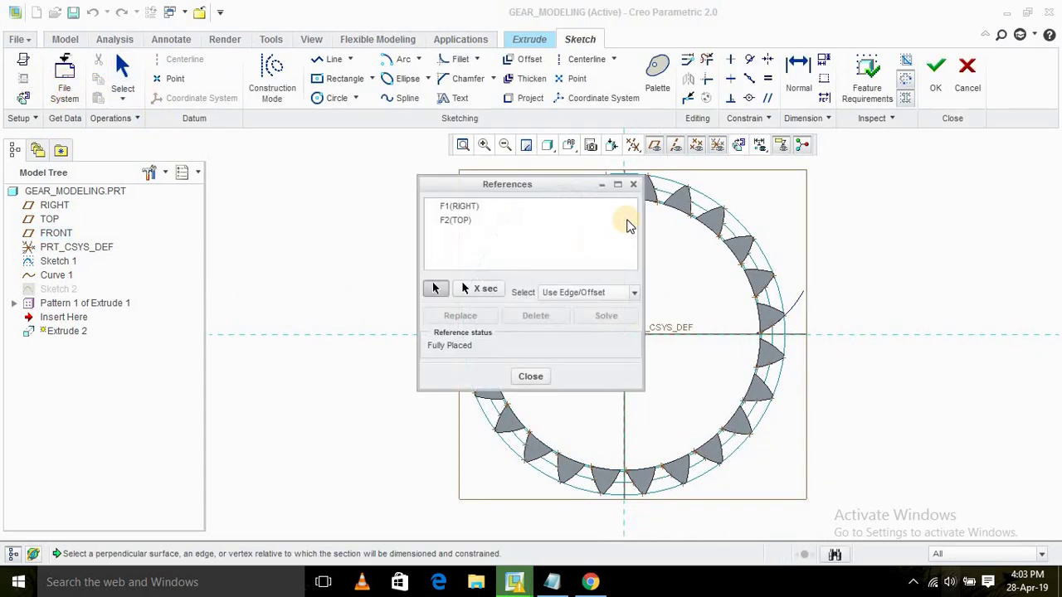
{"action": "scroll", "coordinate": [663, 212], "scroll_direction": "up", "scroll_amount": 3}
{"action": "left_click", "coordinate": [664, 208]}
{"action": "scroll", "coordinate": [656, 232], "scroll_direction": "down", "scroll_amount": 3}
{"action": "left_click", "coordinate": [531, 375]}
Sketch two concentric circles at the gear center, one along the innermost gear circle and one bore circle with a diameter of 35.
{"action": "left_click", "coordinate": [334, 99]}
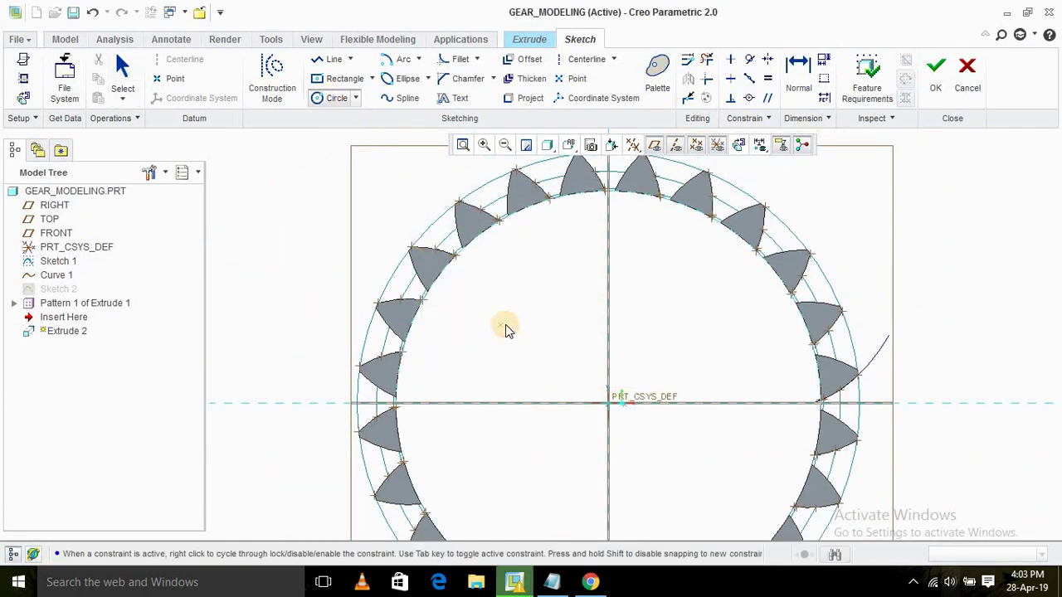
{"action": "scroll", "coordinate": [503, 327], "scroll_direction": "down", "scroll_amount": 3}
{"action": "left_click", "coordinate": [555, 366]}
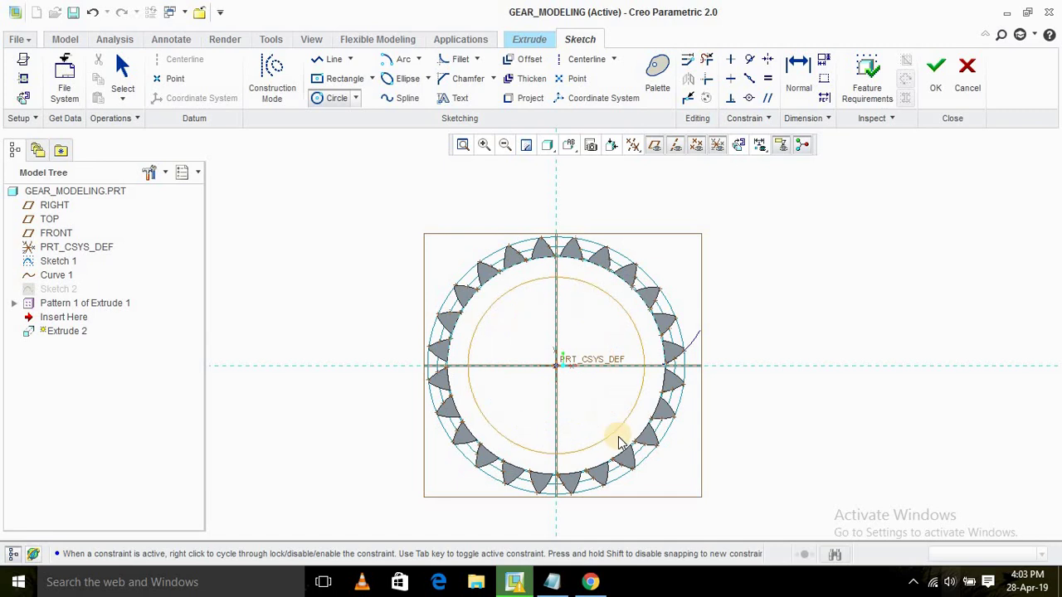
{"action": "left_click", "coordinate": [673, 360]}
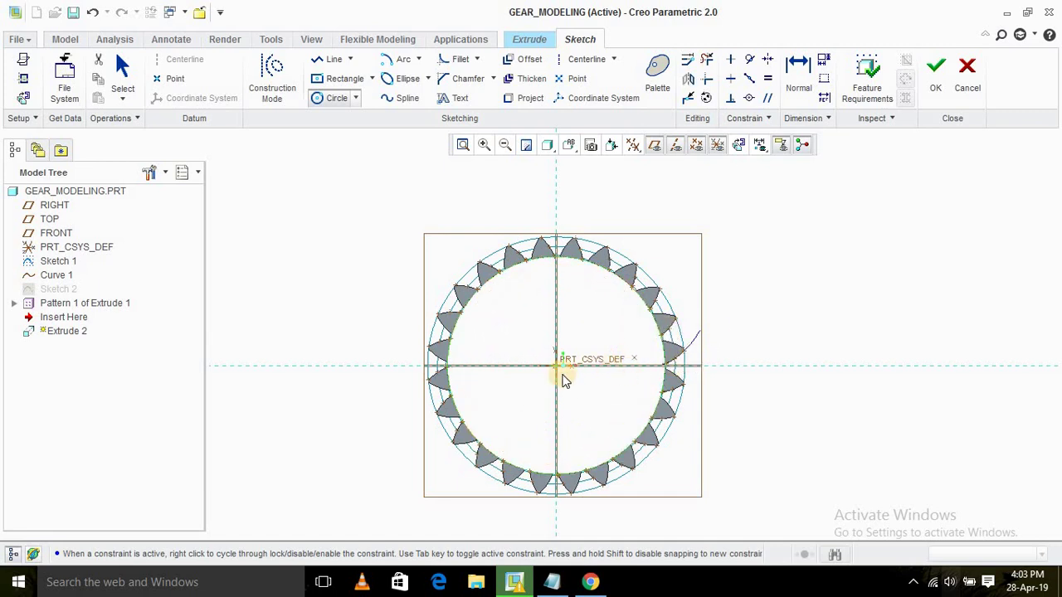
{"action": "left_click", "coordinate": [555, 366]}
{"action": "left_click", "coordinate": [585, 402]}
{"action": "middle_click", "coordinate": [554, 362]}
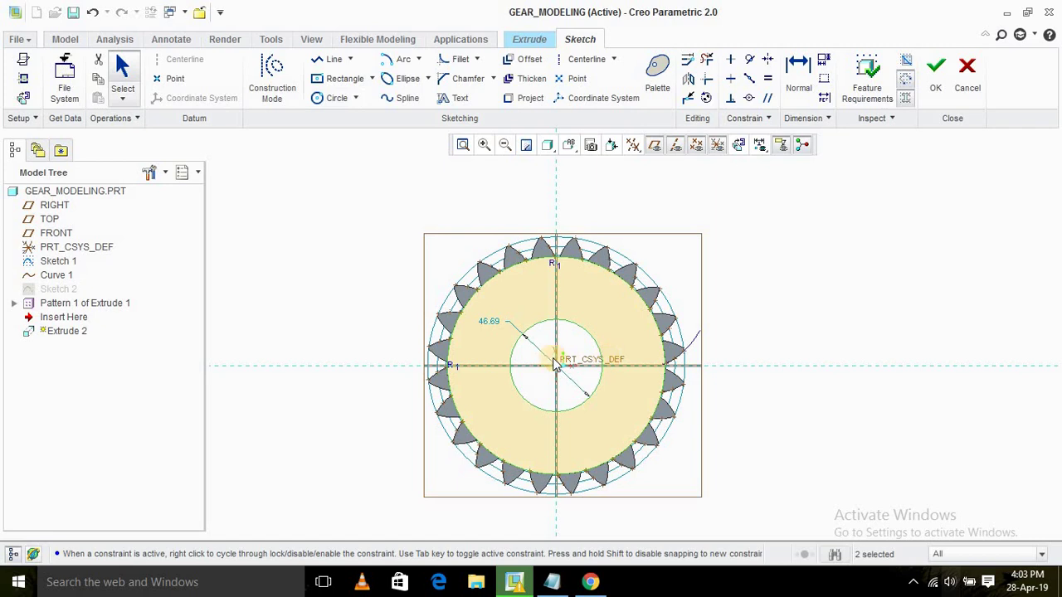
{"action": "double_click", "coordinate": [492, 323]}
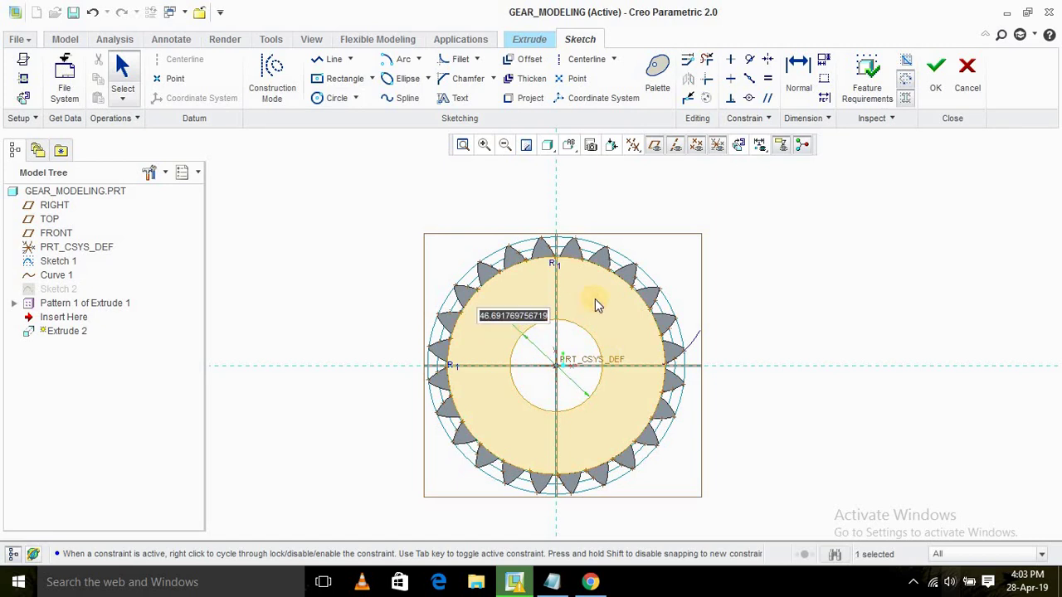
{"action": "type", "text": "35"}
{"action": "key", "text": "Return"}
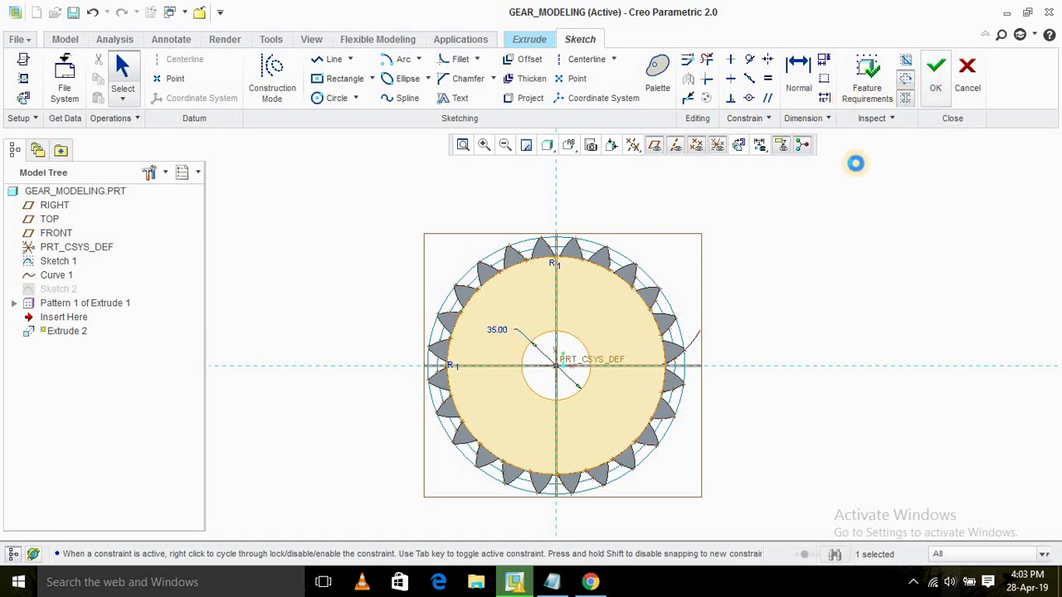
Finish the gear body sketch and extrude it to a depth of 20, completing the feature.
{"action": "left_click", "coordinate": [935, 74]}
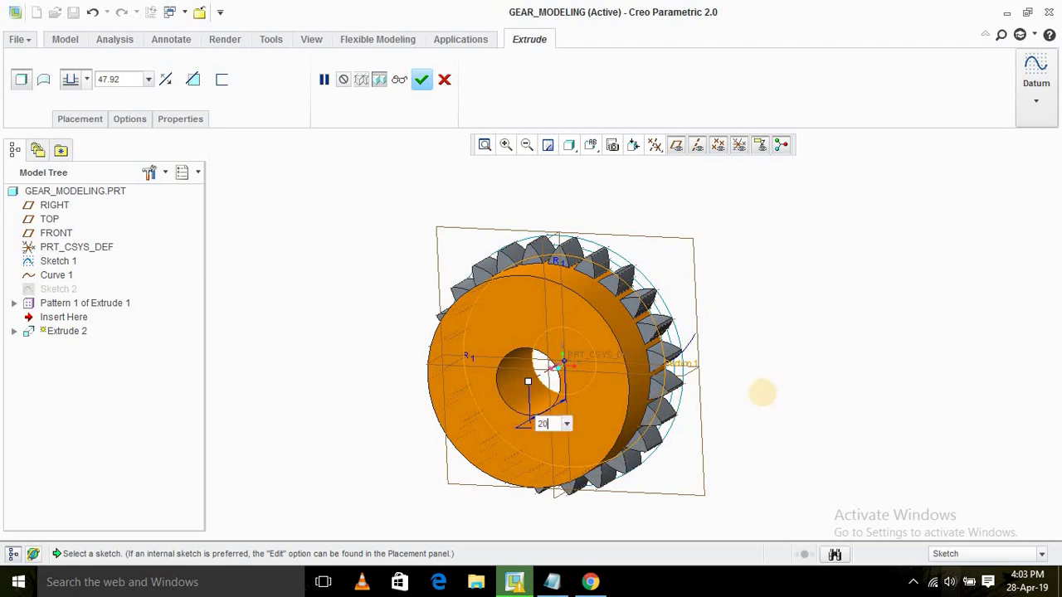
{"action": "key", "text": "Return"}
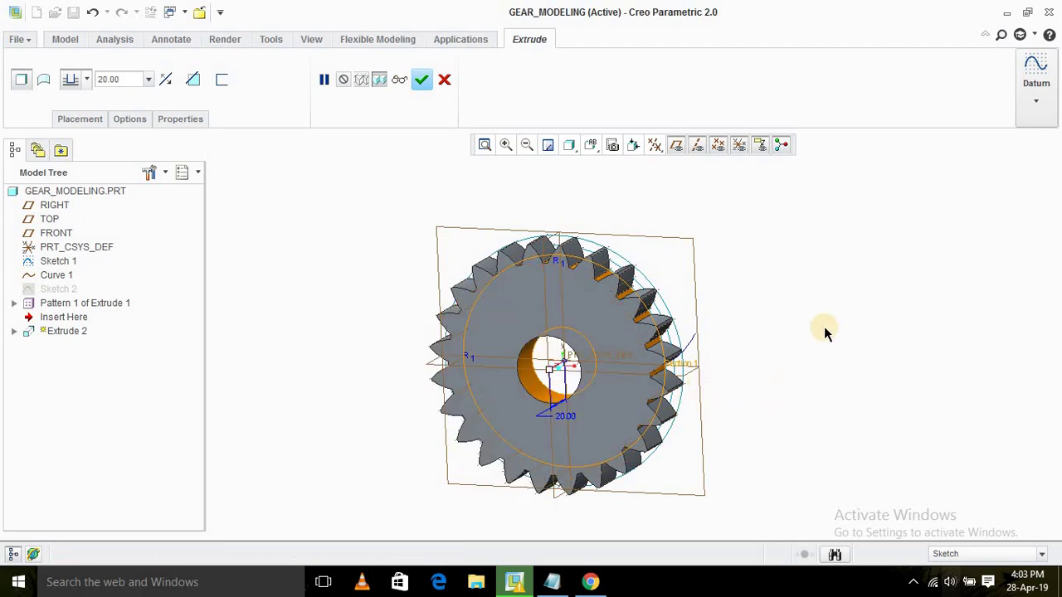
{"action": "middle_click_drag", "start_coordinate": [833, 304], "coordinate": [809, 367]}
{"action": "key", "text": "ctrl+d"}
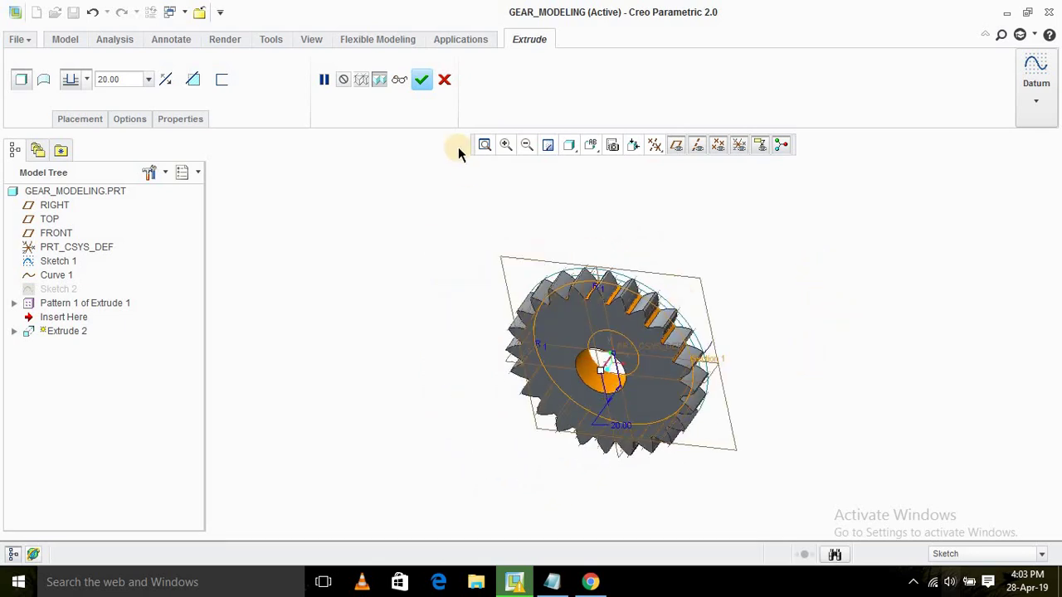
{"action": "left_click", "coordinate": [425, 80]}
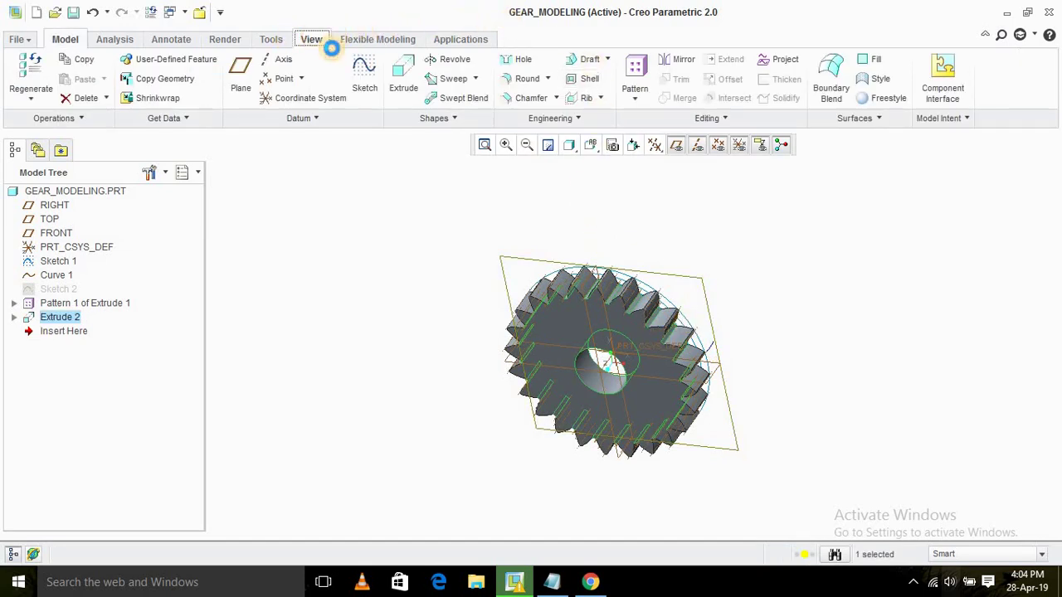
Try to apply the yellow appearance from My Appearances to the gear's front face.
{"action": "left_click", "coordinate": [312, 38]}
{"action": "left_click", "coordinate": [405, 97]}
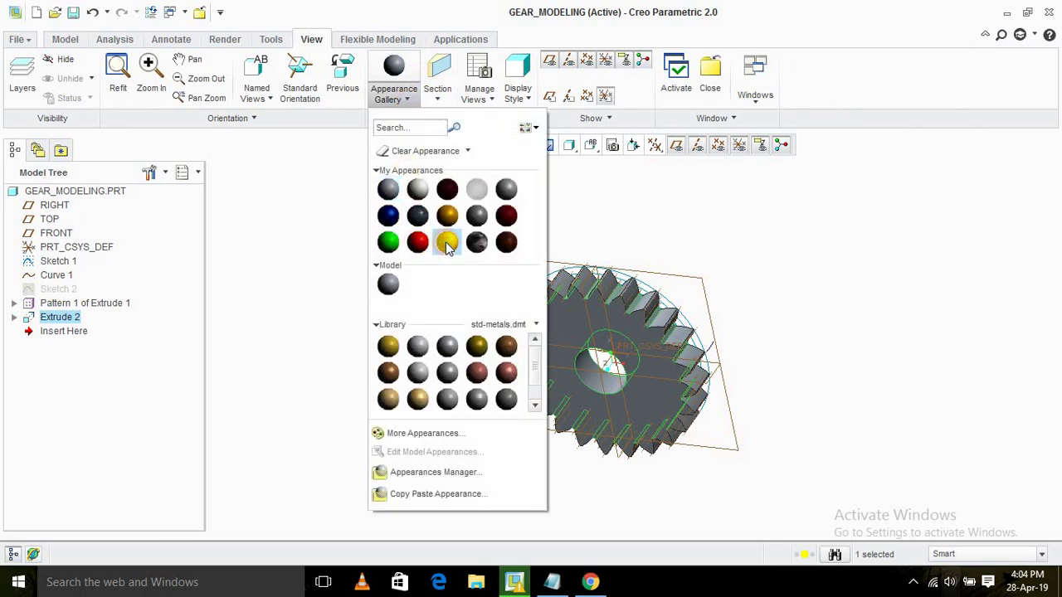
{"action": "left_click", "coordinate": [447, 243]}
{"action": "left_click", "coordinate": [403, 98]}
{"action": "left_click", "coordinate": [447, 241]}
{"action": "left_click", "coordinate": [634, 307]}
{"action": "left_click", "coordinate": [635, 307]}
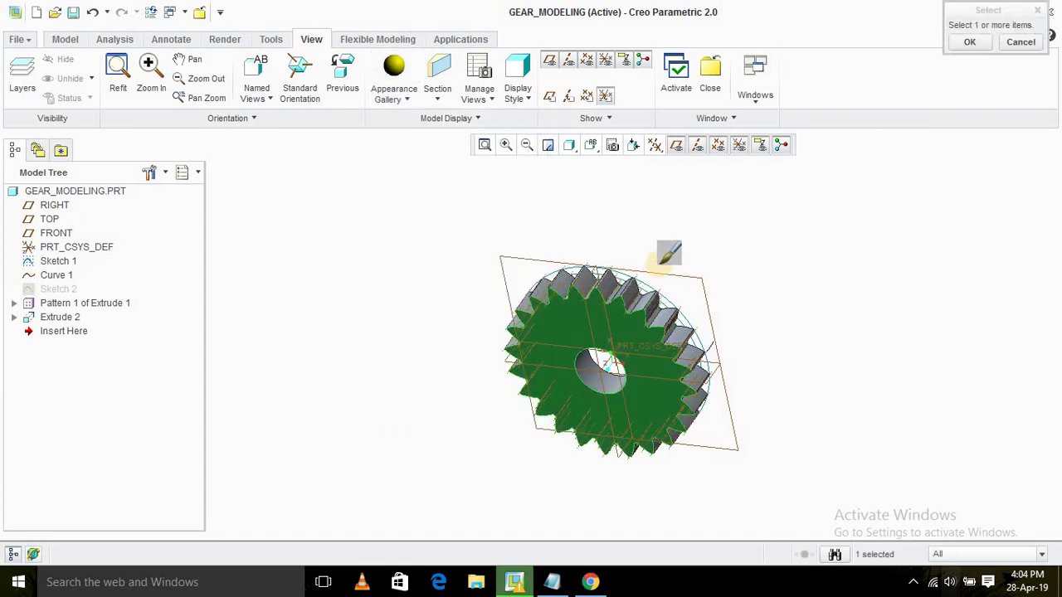
{"action": "middle_click_drag", "start_coordinate": [656, 267], "coordinate": [611, 311]}
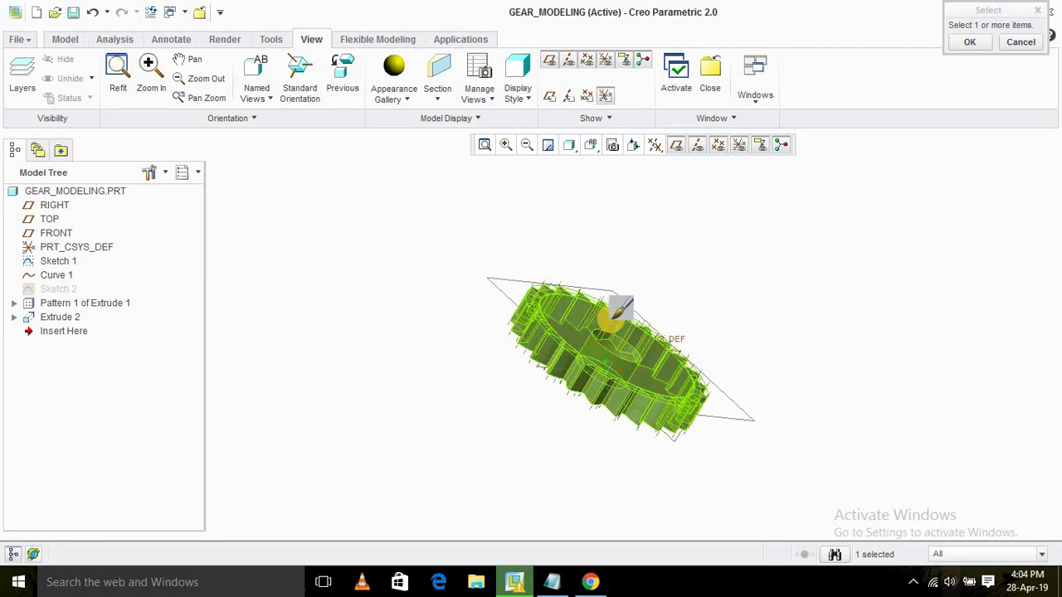
{"action": "left_click", "coordinate": [971, 43]}
Apply the yellow appearance from My Appearances to the front face of the gear, including the tooth faces.
{"action": "middle_click_drag", "start_coordinate": [834, 280], "coordinate": [820, 239]}
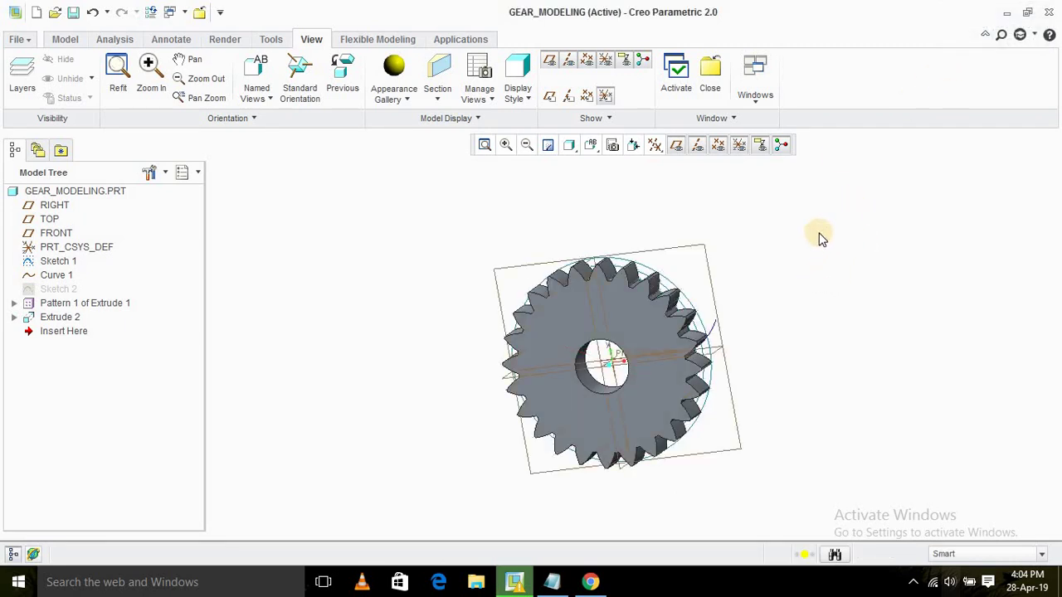
{"action": "left_click", "coordinate": [400, 96]}
{"action": "left_click", "coordinate": [447, 242]}
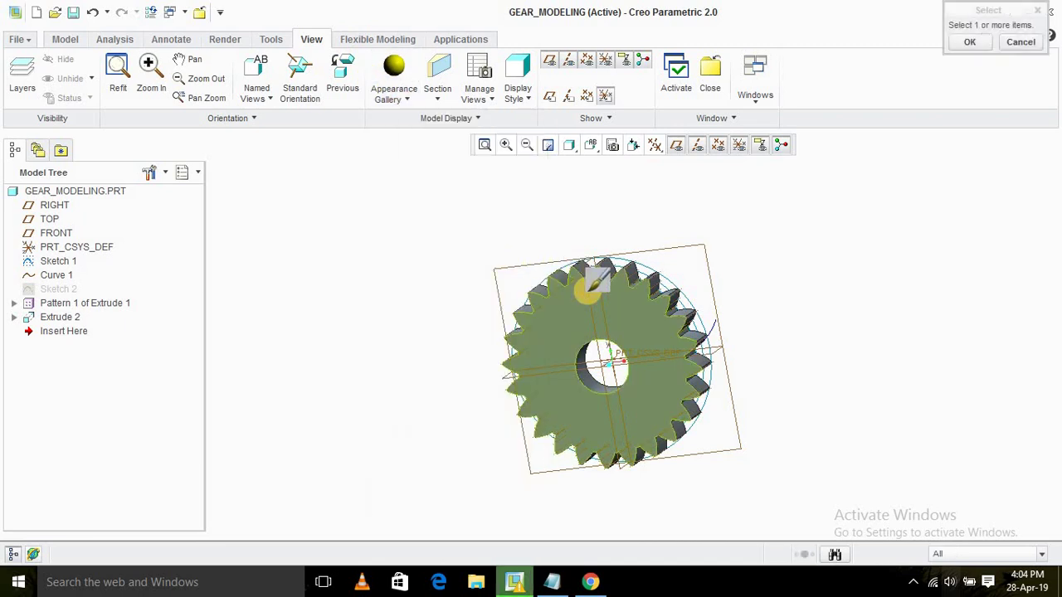
{"action": "left_click", "coordinate": [591, 289]}
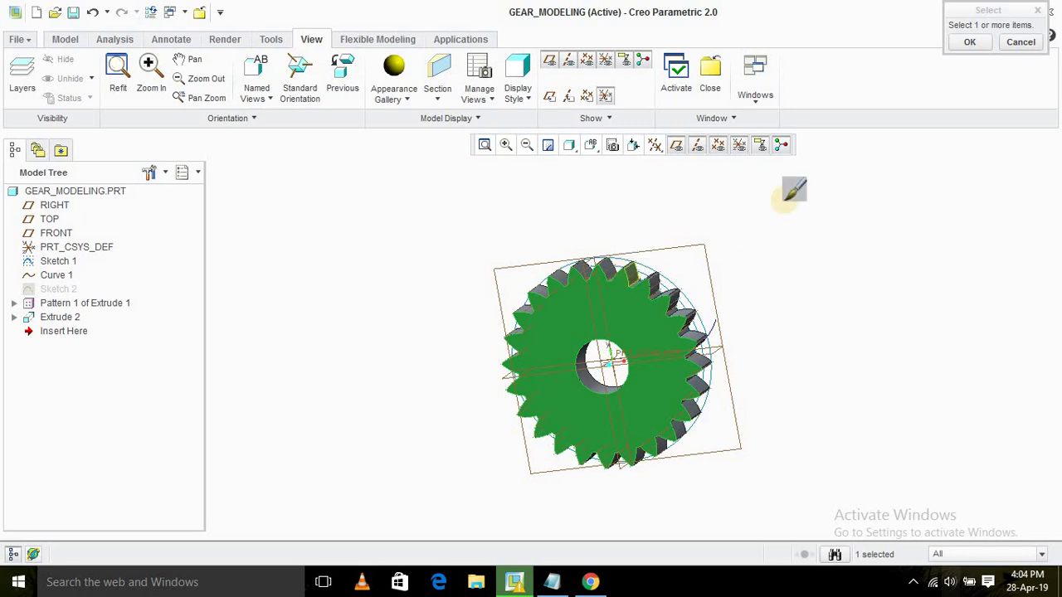
{"action": "left_click", "coordinate": [973, 43]}
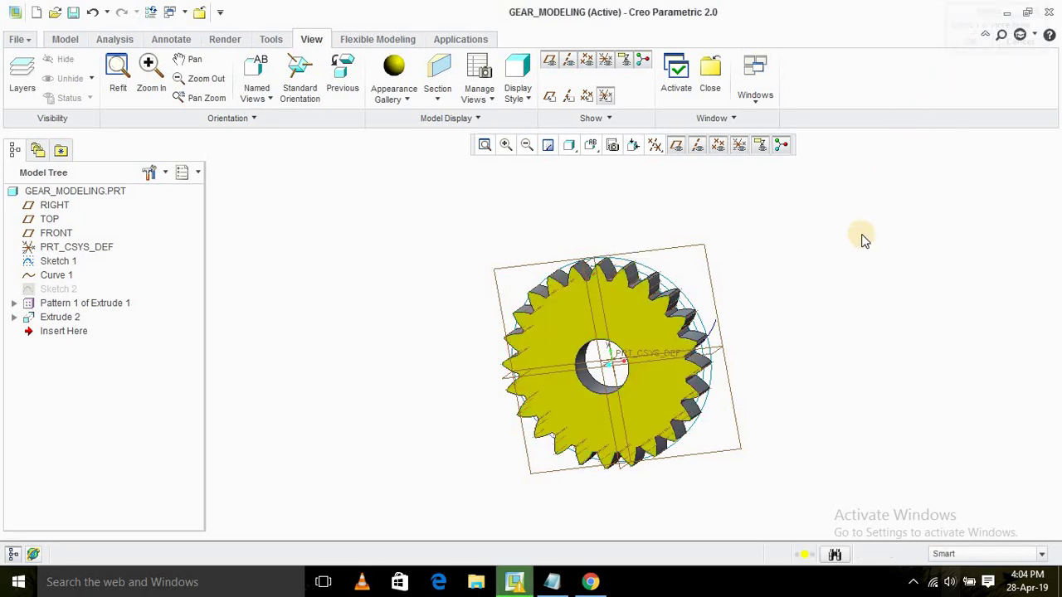
Turn off the display of all datum axes, points, coordinate systems and planes.
{"action": "middle_click_drag", "start_coordinate": [847, 244], "coordinate": [831, 270]}
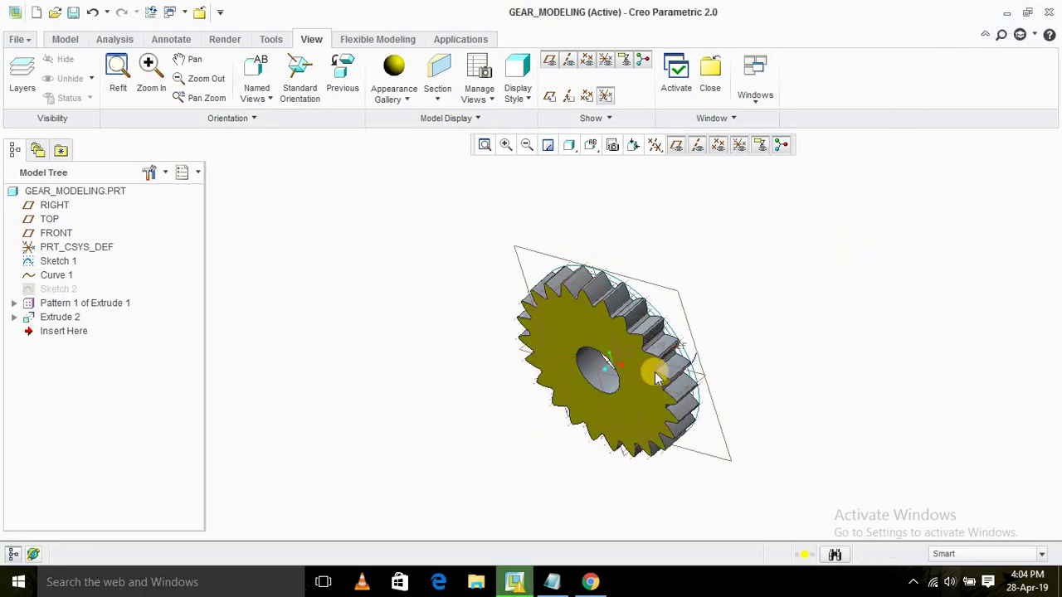
{"action": "scroll", "coordinate": [636, 384], "scroll_direction": "up", "scroll_amount": 3}
{"action": "middle_click_drag", "start_coordinate": [640, 380], "coordinate": [880, 273]}
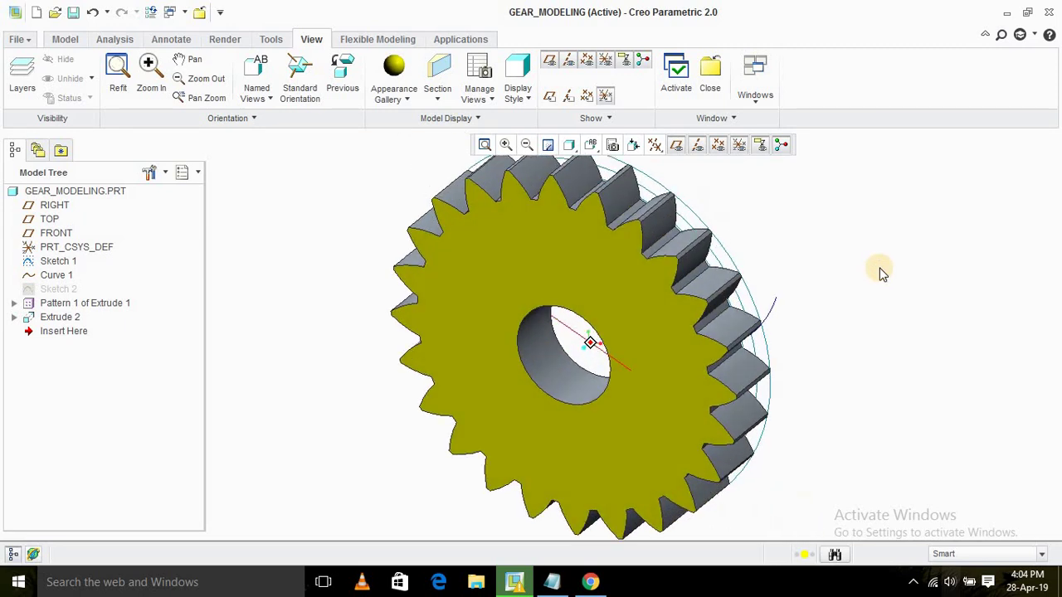
{"action": "left_click", "coordinate": [655, 146]}
{"action": "left_click", "coordinate": [685, 175]}
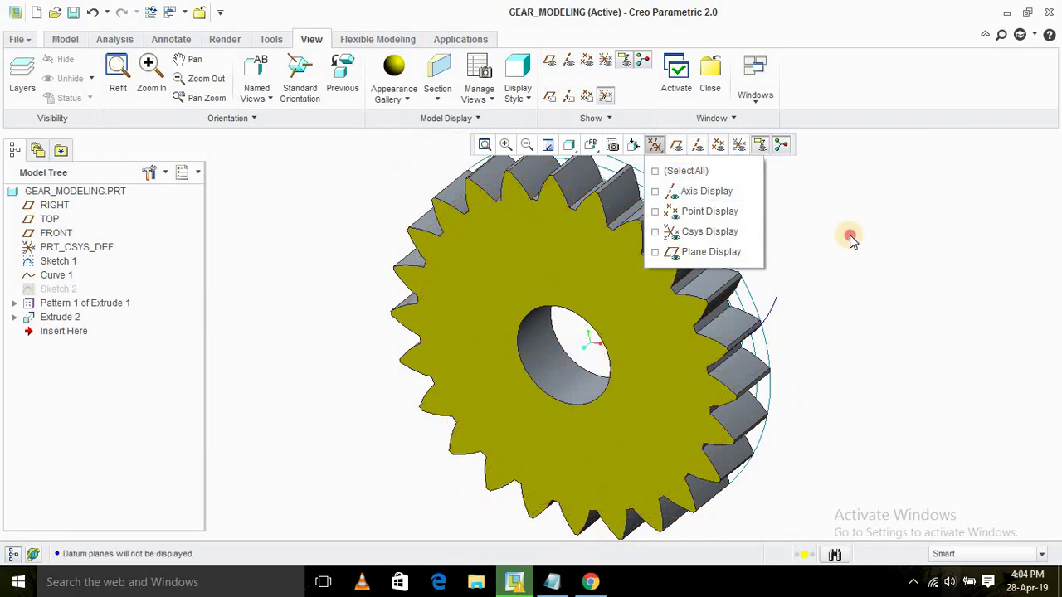
Examine the finished gear's teeth, yellow front face and bore from an angle and close up.
{"action": "scroll", "coordinate": [863, 240], "scroll_direction": "down", "scroll_amount": 2}
{"action": "middle_click_drag", "start_coordinate": [865, 230], "coordinate": [863, 242]}
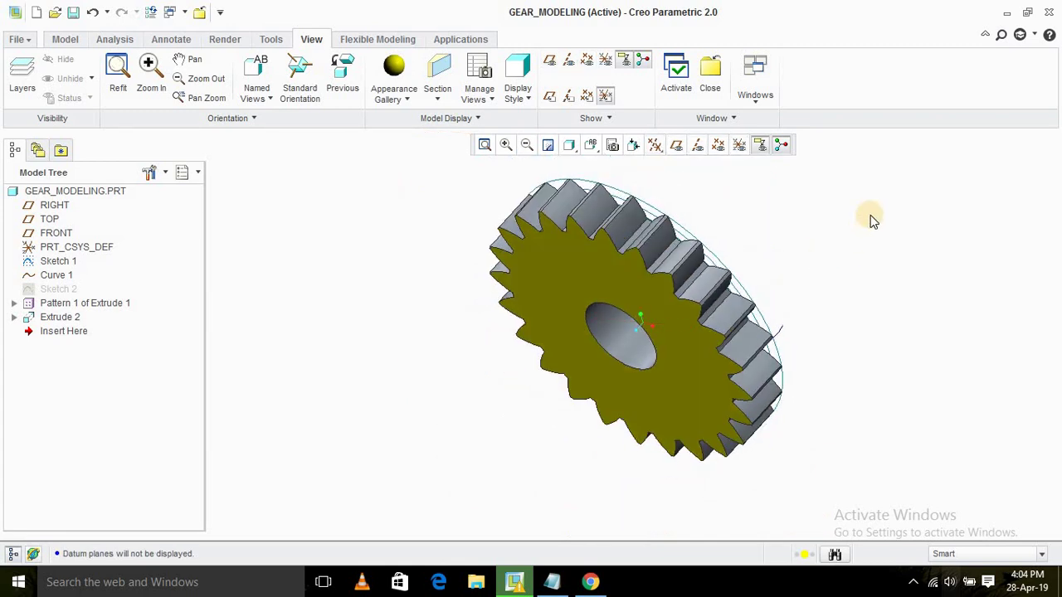
{"action": "scroll", "coordinate": [662, 264], "scroll_direction": "up", "scroll_amount": 3}
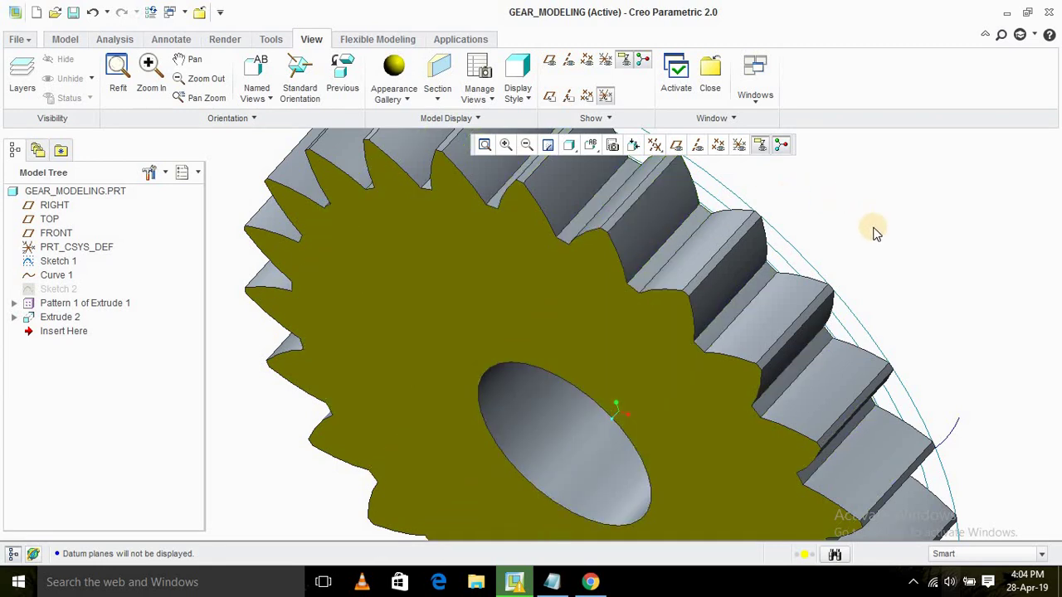
{"action": "scroll", "coordinate": [871, 236], "scroll_direction": "down", "scroll_amount": 2}
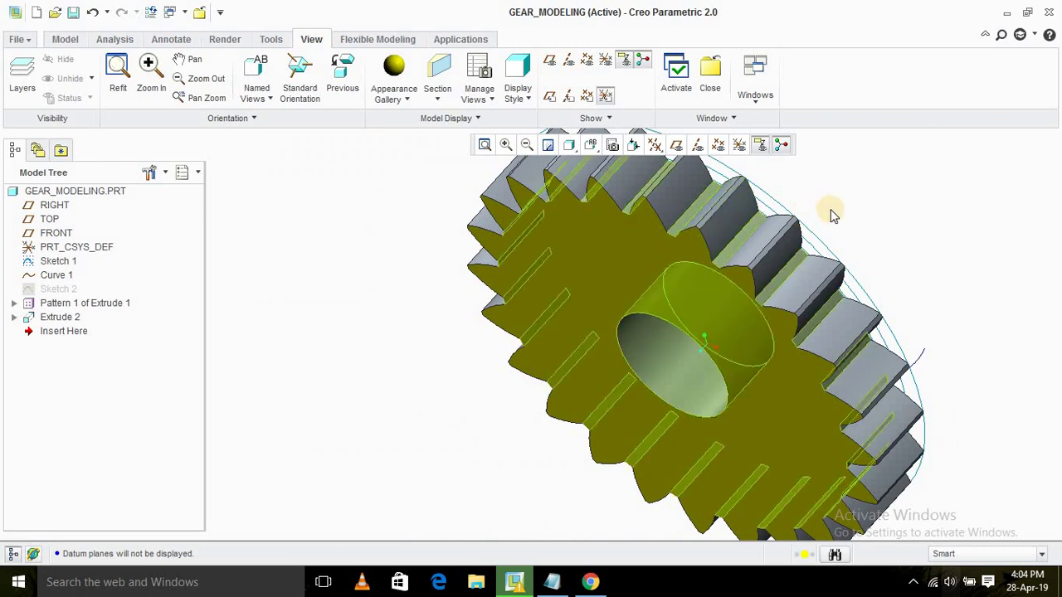
{"action": "scroll", "coordinate": [863, 211], "scroll_direction": "down", "scroll_amount": 2}
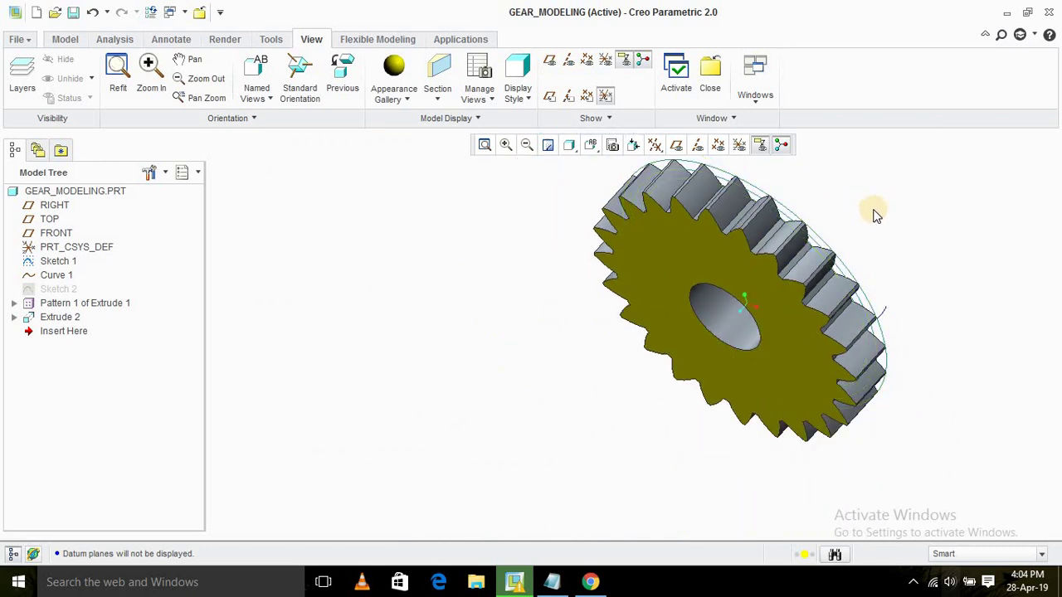
{"action": "scroll", "coordinate": [870, 214], "scroll_direction": "down", "scroll_amount": 1}
{"action": "scroll", "coordinate": [868, 214], "scroll_direction": "up", "scroll_amount": 2}
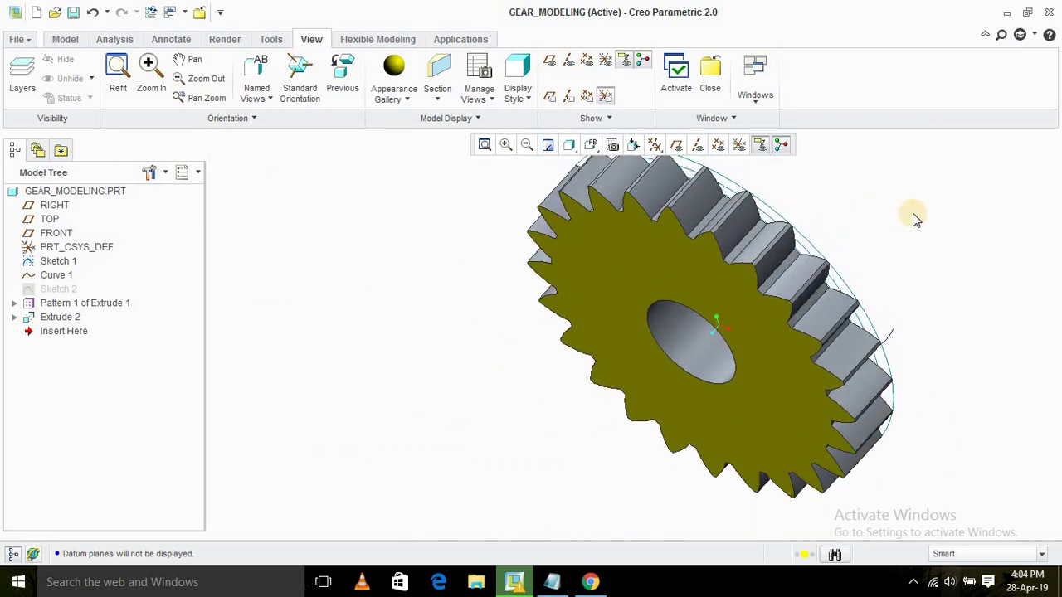